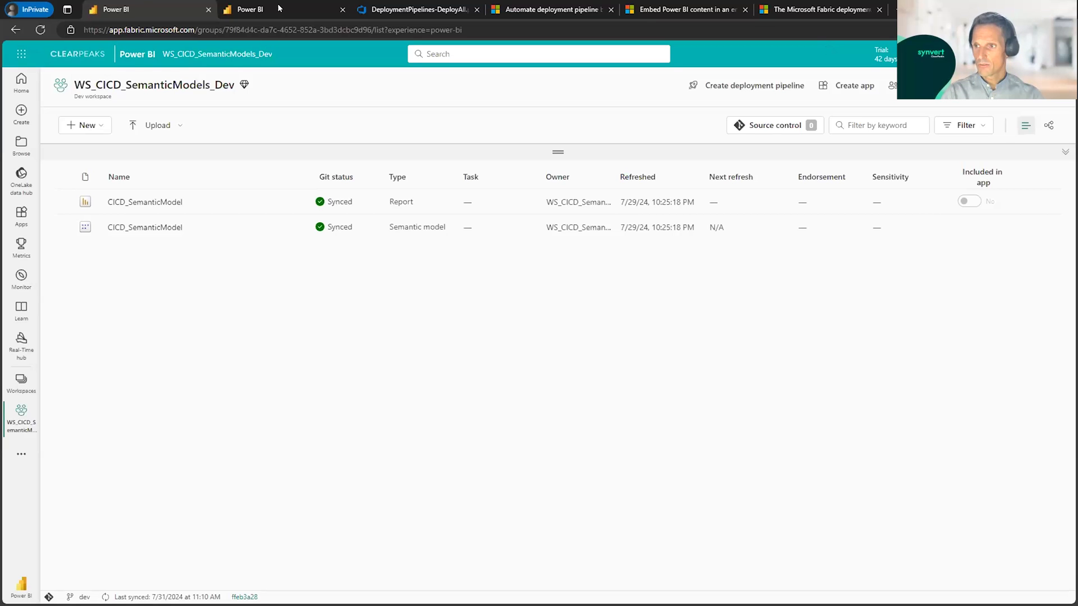
# Step: In the CICD_Deployment pipeline, choose workspaces WS_CICD_SemanticModels_Dev for Development, WS_CICD_SemanticModels_Test for Test and WS_CICD_SemanticModels for Production
pyautogui.click(261, 11)
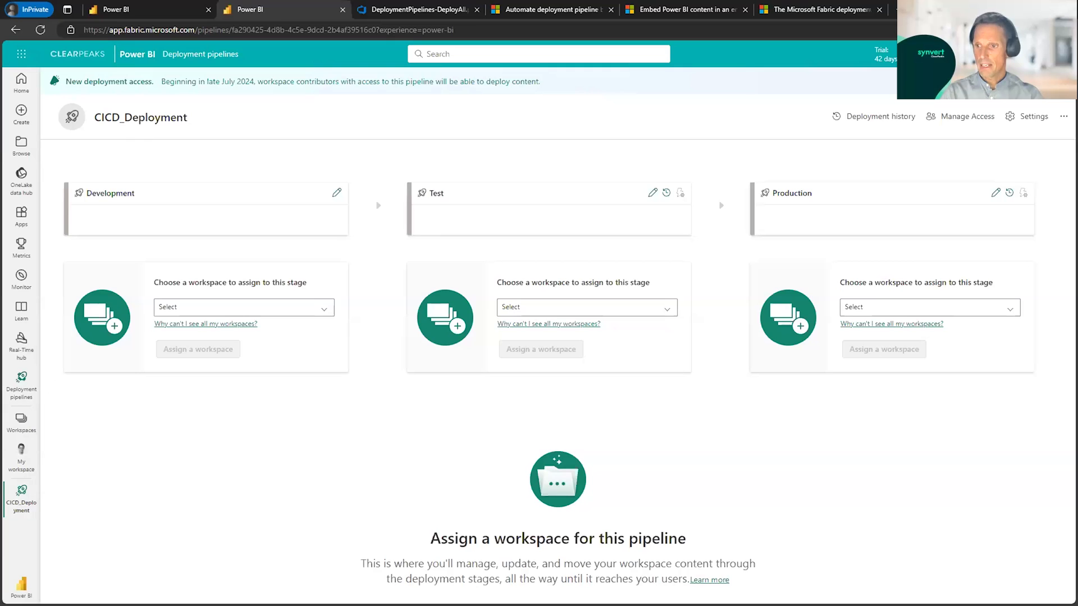
pyautogui.click(22, 422)
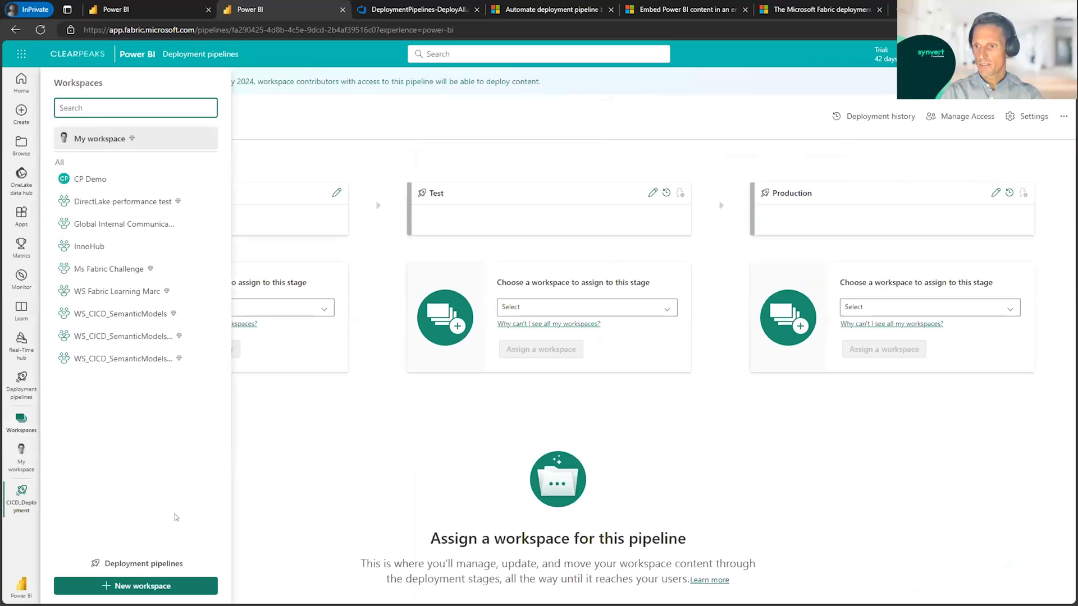
pyautogui.click(374, 470)
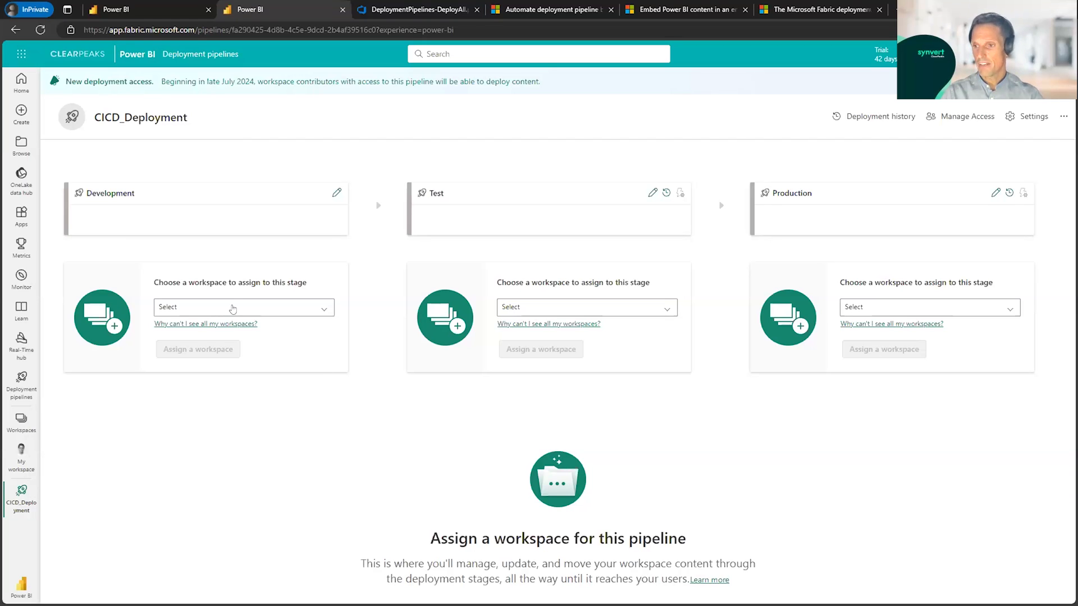
pyautogui.click(234, 308)
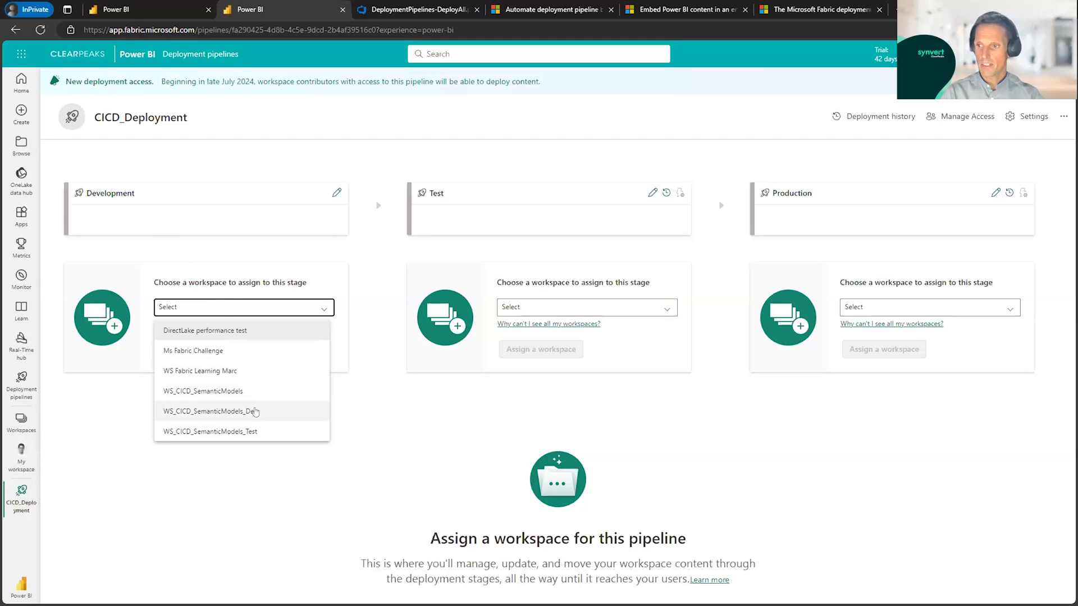
pyautogui.click(202, 417)
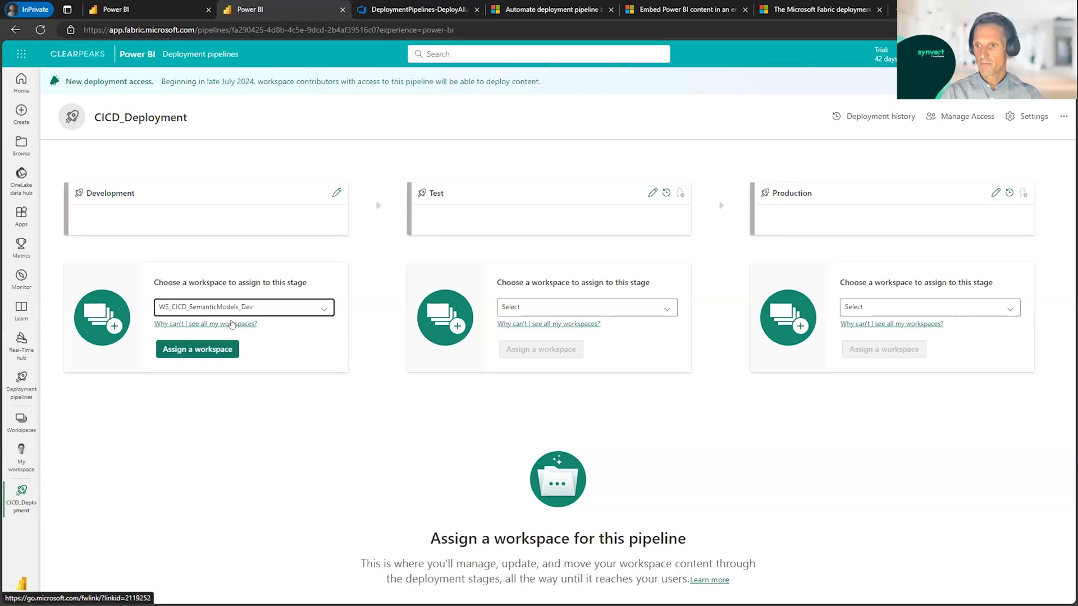
pyautogui.click(554, 311)
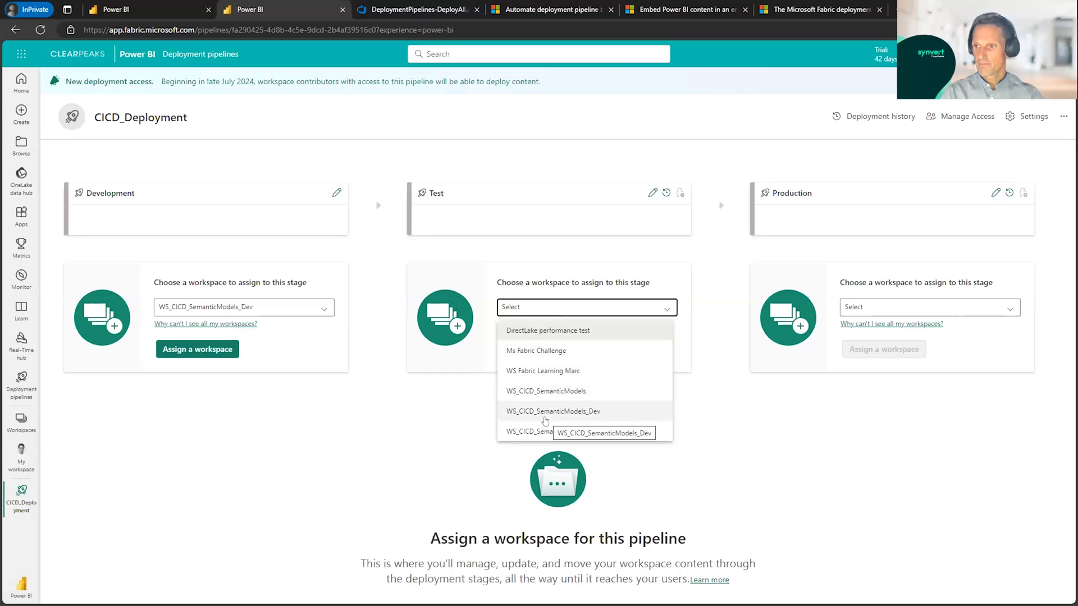
pyautogui.click(538, 432)
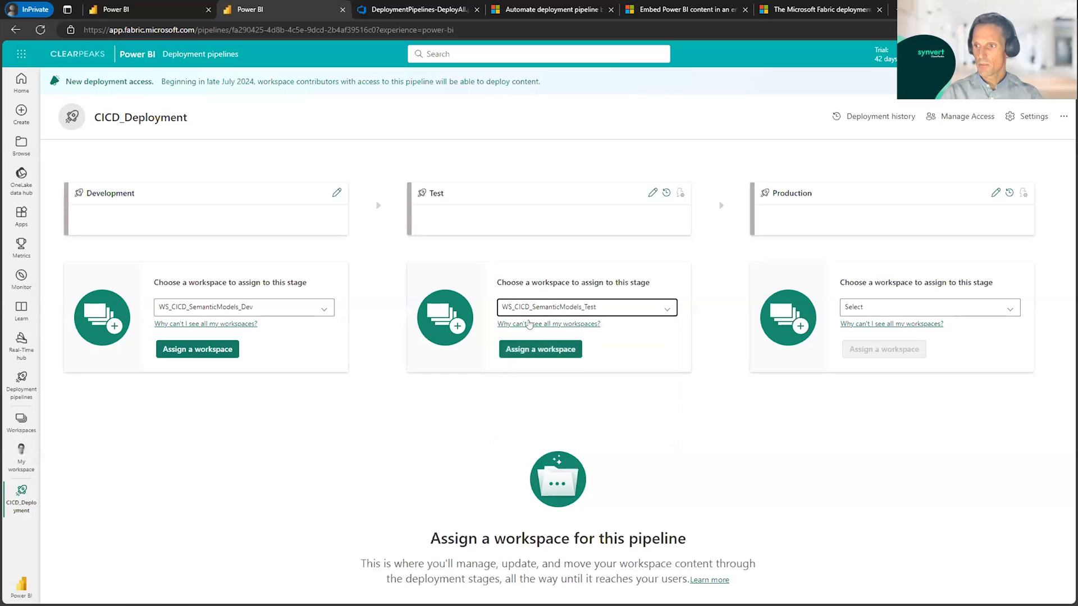
pyautogui.click(853, 310)
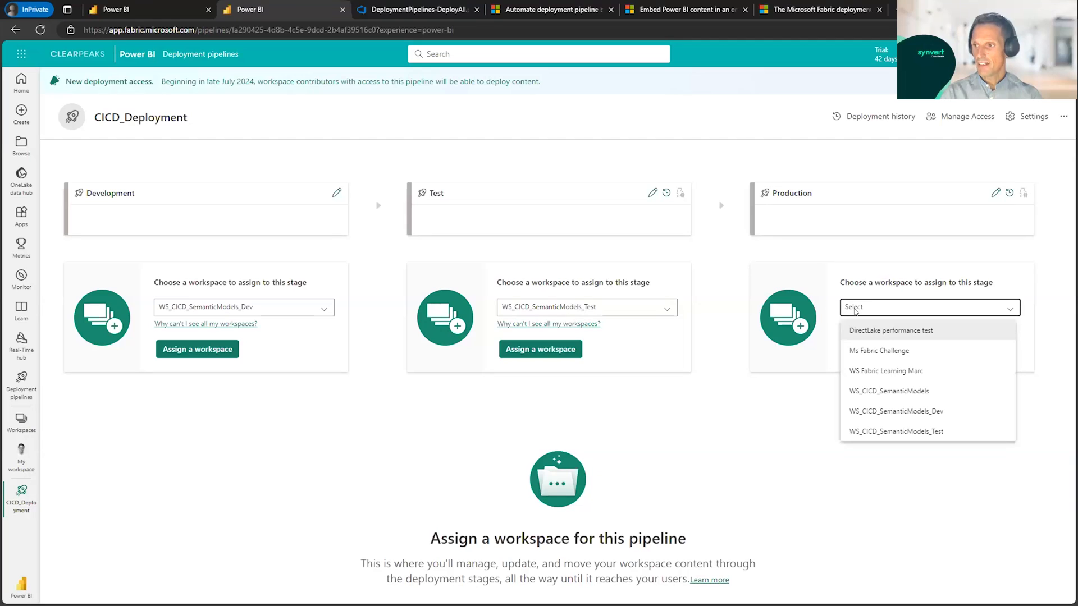
pyautogui.click(887, 392)
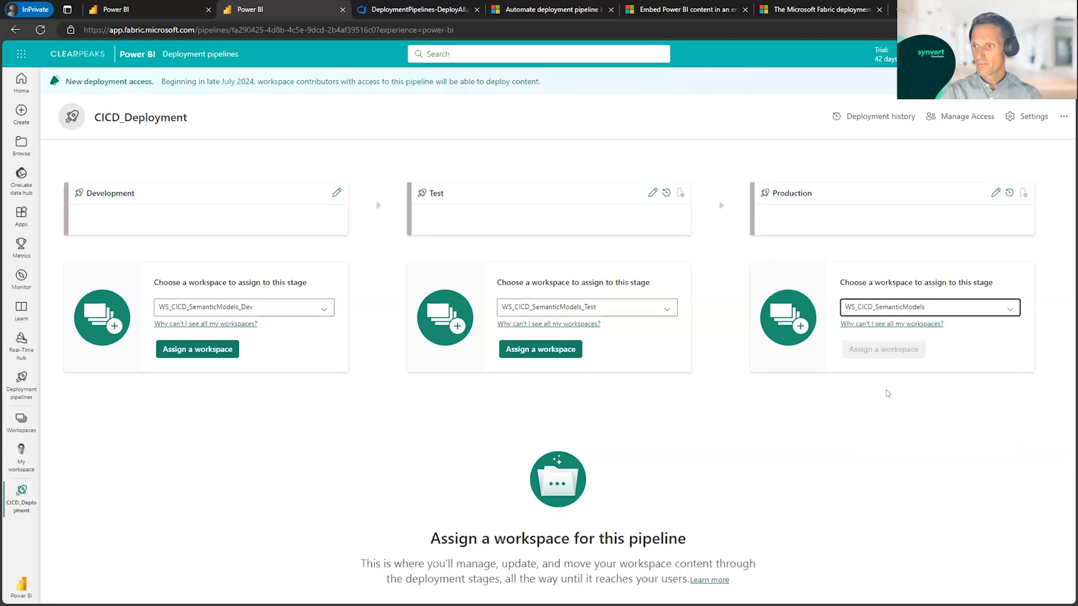
# Step: Assign the chosen workspaces to the Development, Test and Production stages of the pipeline
pyautogui.click(186, 349)
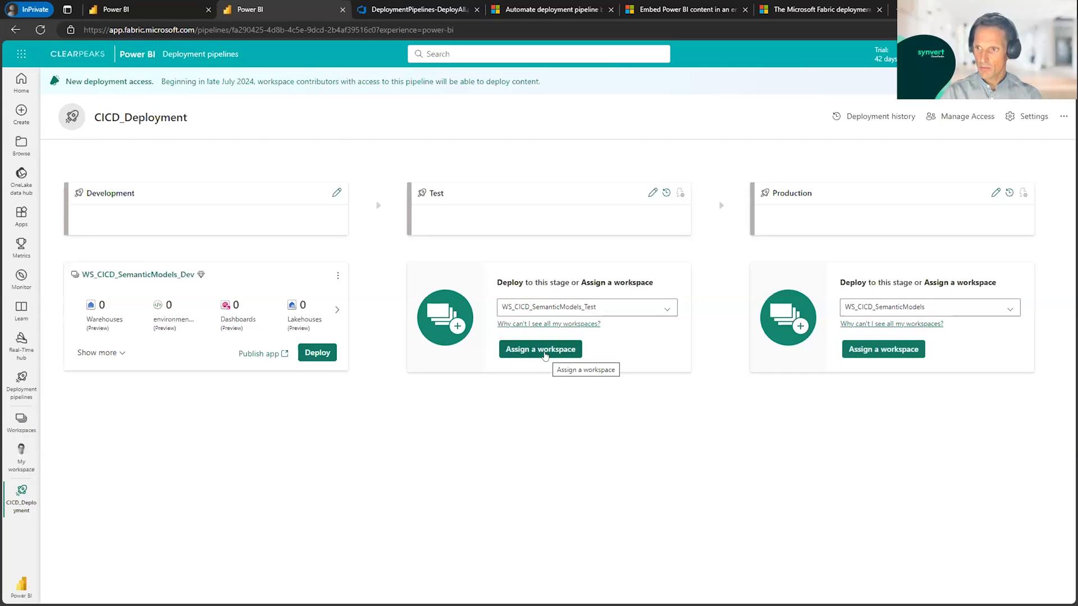
pyautogui.click(544, 352)
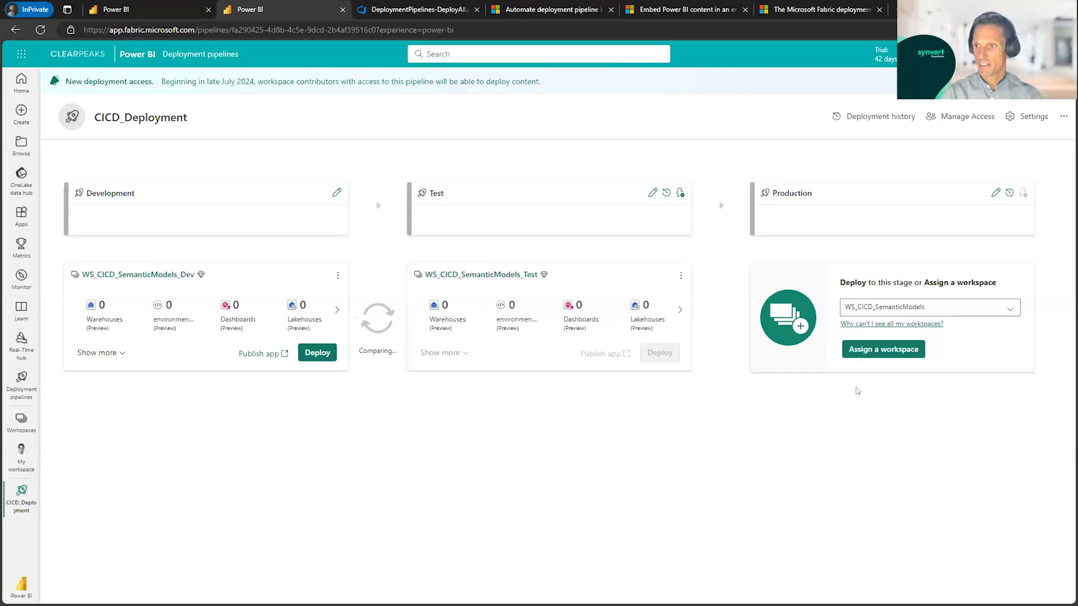
pyautogui.click(879, 350)
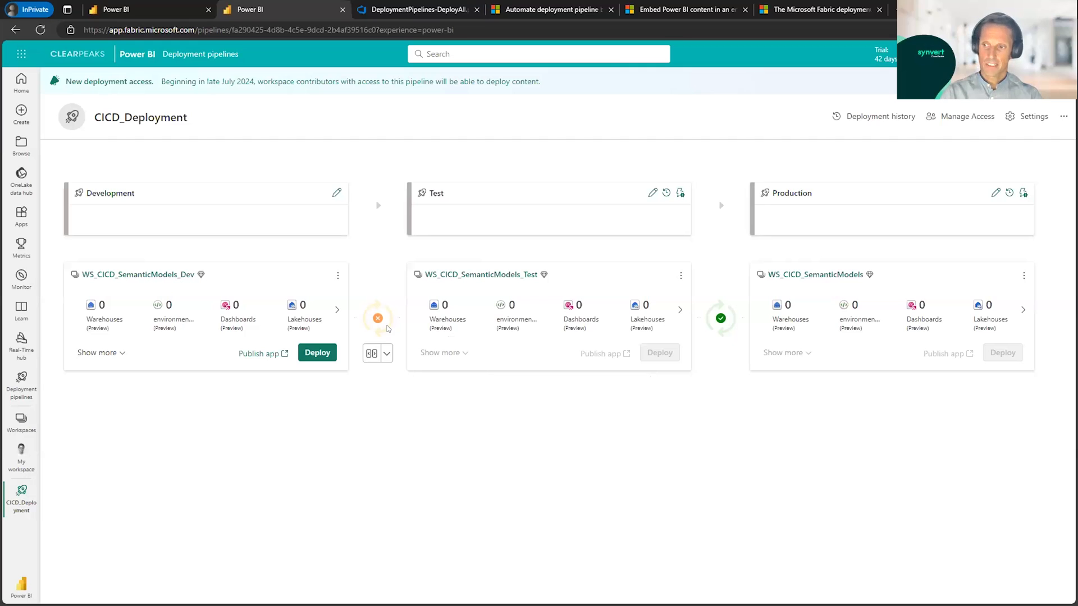
# Step: Compare the content of the Development stage with the Test stage
pyautogui.moveTo(373, 323)
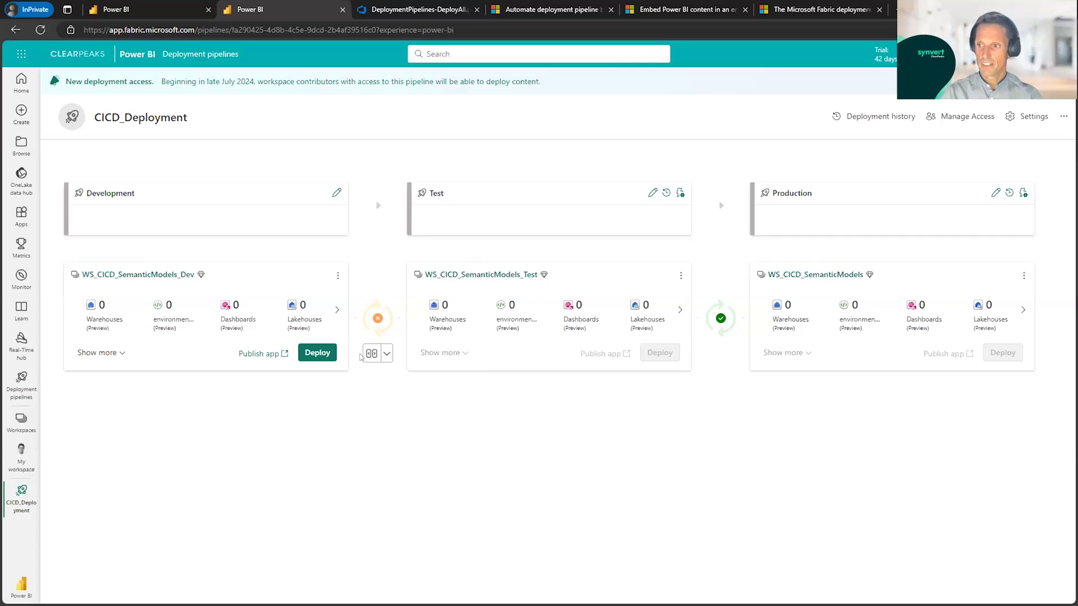
pyautogui.click(387, 353)
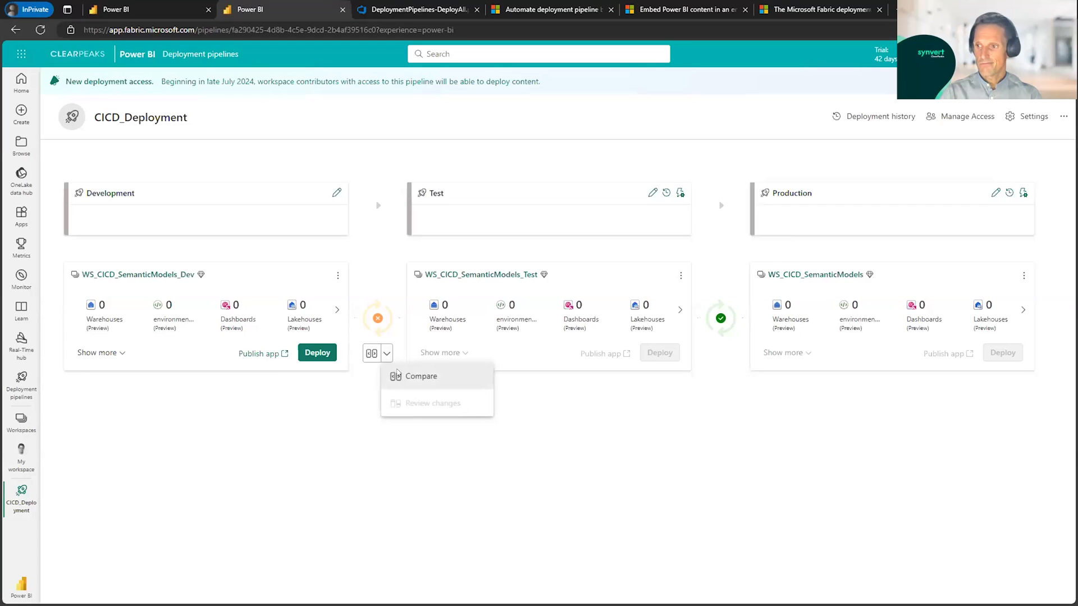
pyautogui.click(400, 376)
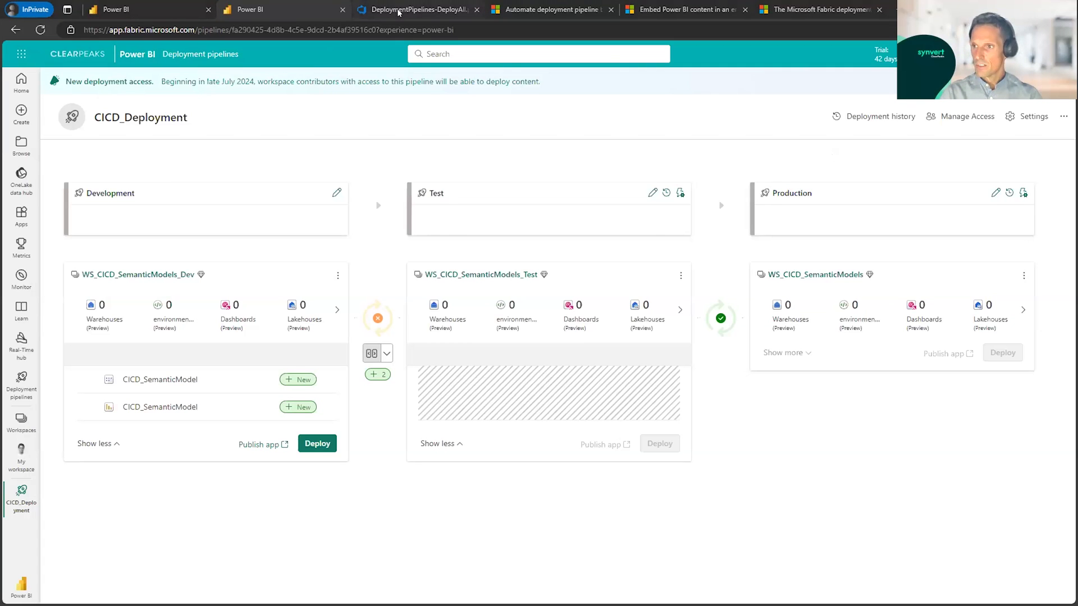
# Step: View the DeploymentPipelines-DeployAll.ps1 script in Azure DevOps and Microsoft's original "Deploy all" PowerShell sample on GitHub, closing the sample's page when done
pyautogui.click(393, 10)
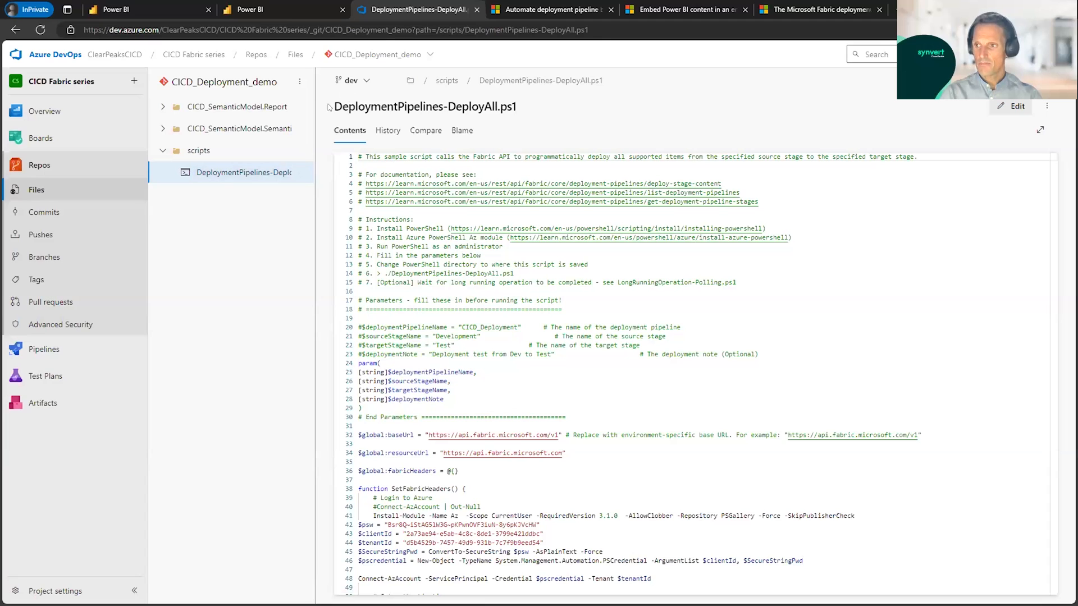
pyautogui.moveTo(198, 151)
pyautogui.mouseDown()
pyautogui.moveTo(216, 167)
pyautogui.moveTo(216, 156)
pyautogui.mouseUp()
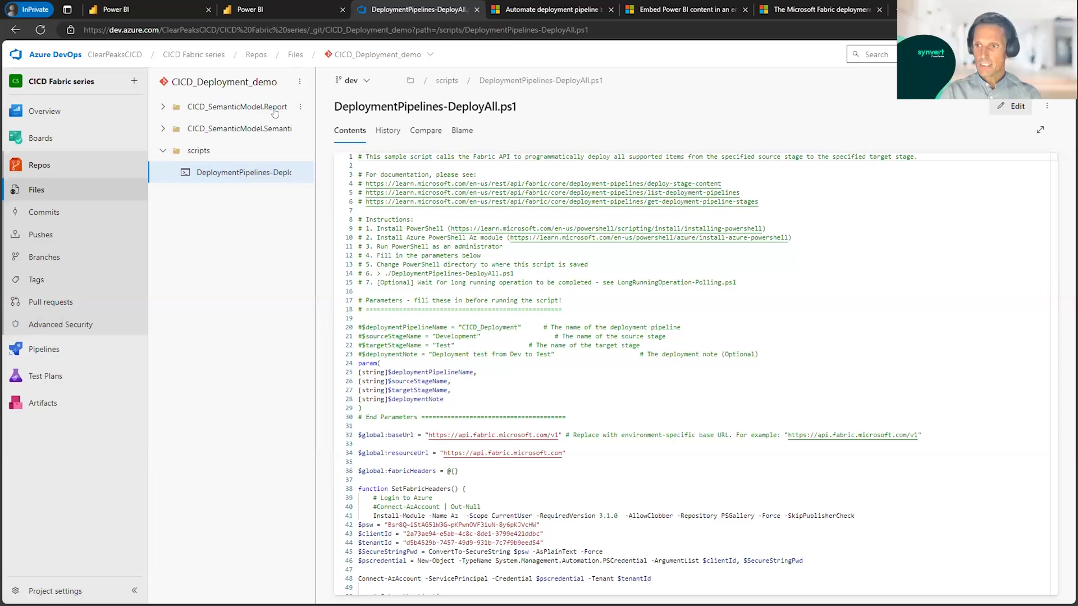
pyautogui.click(517, 11)
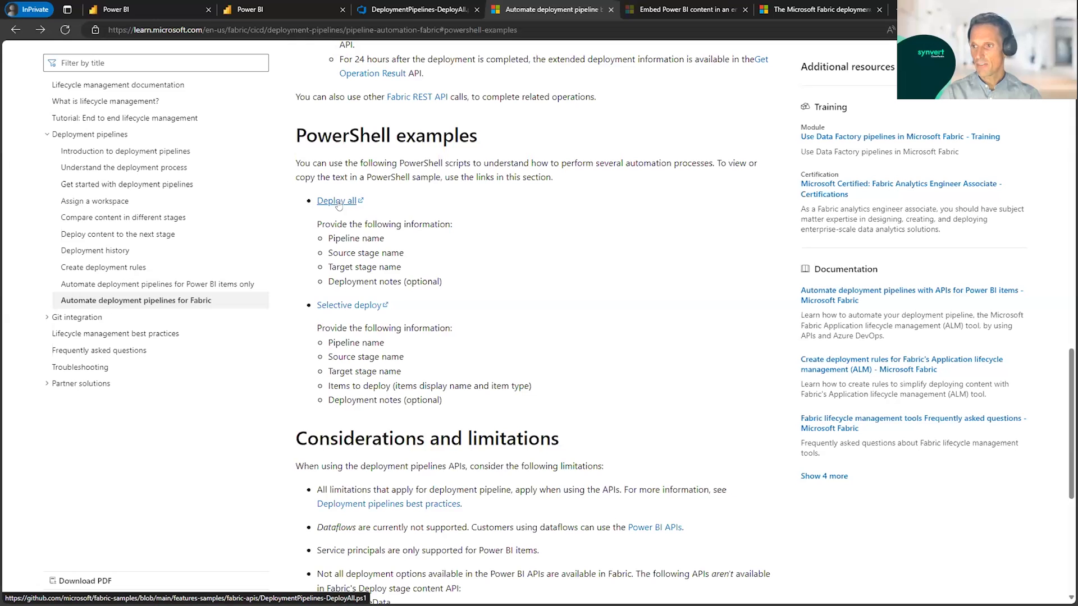
pyautogui.scroll(-1, 337, 199)
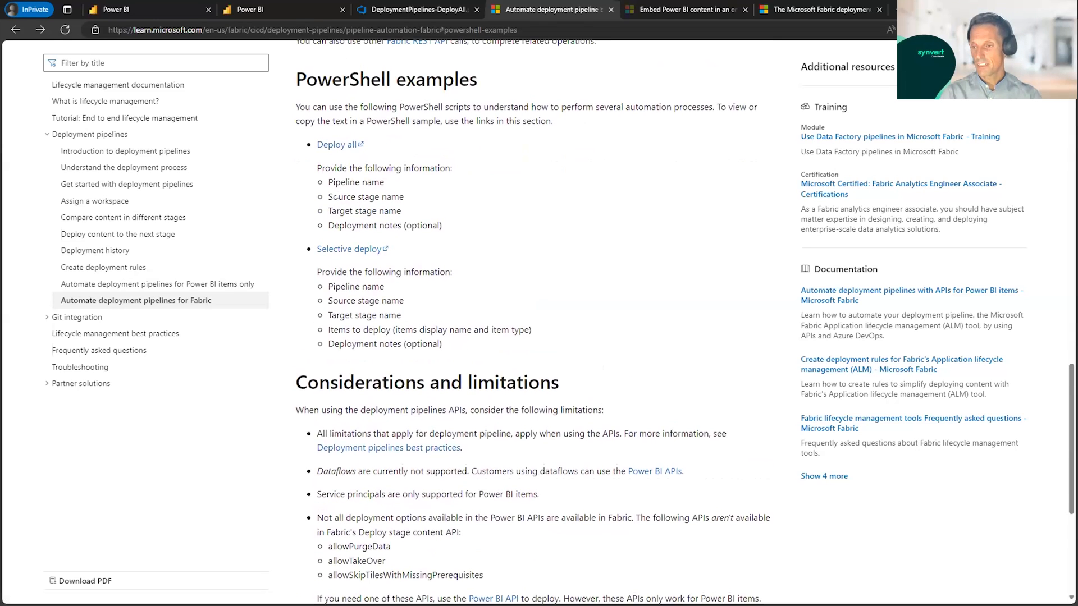
pyautogui.click(340, 148)
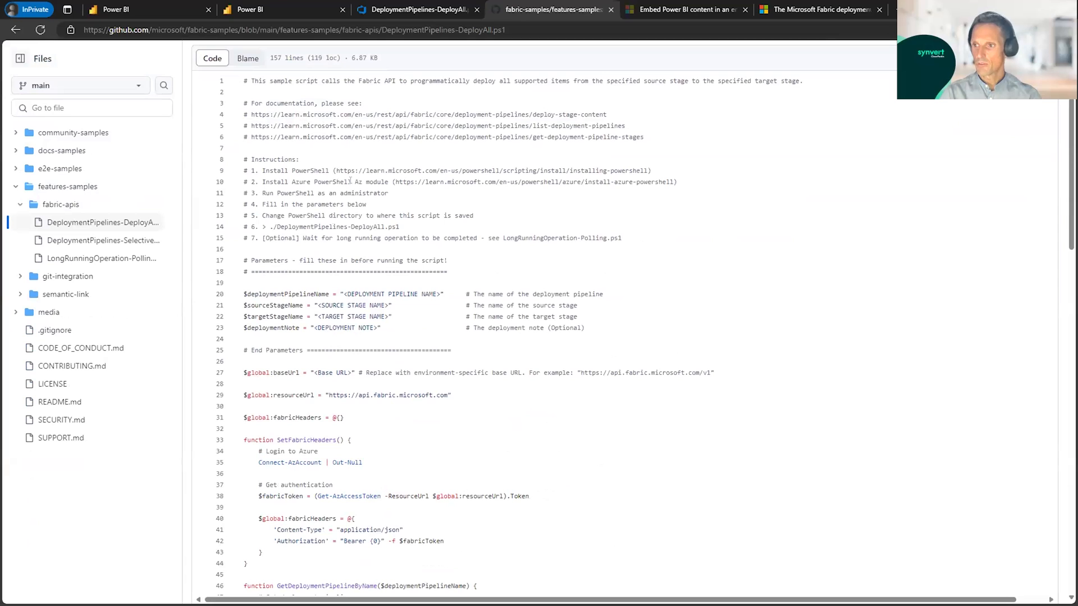
pyautogui.scroll(-4, 360, 189)
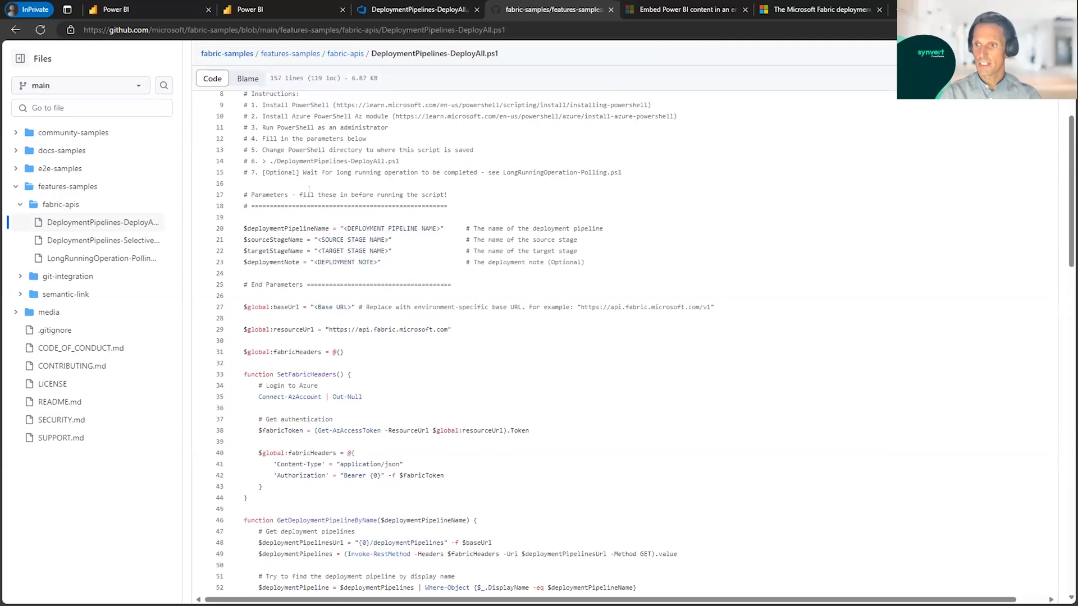
pyautogui.scroll(5, 309, 190)
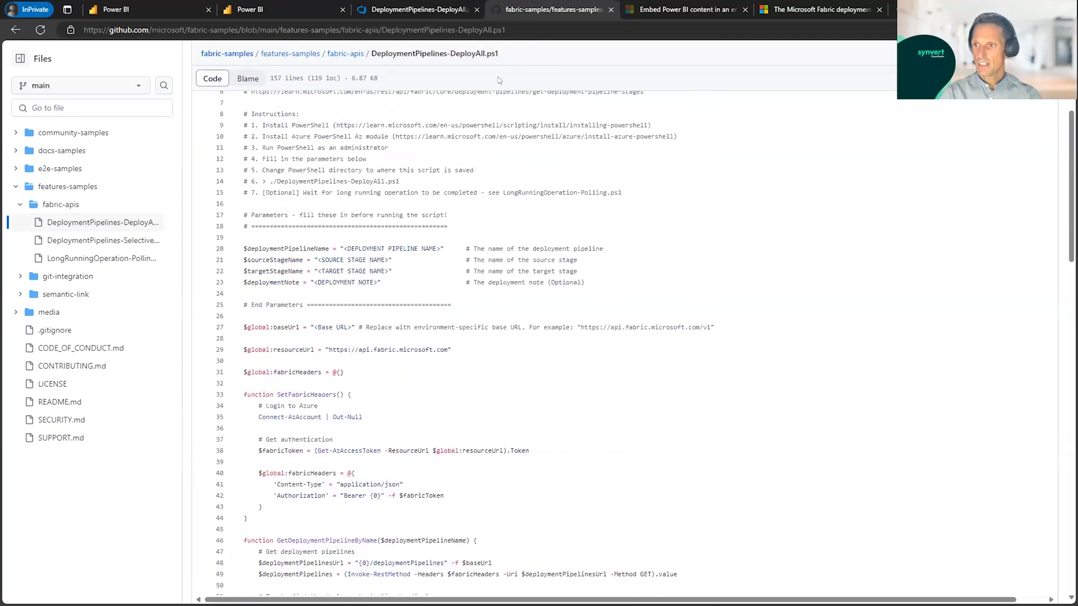
pyautogui.click(609, 10)
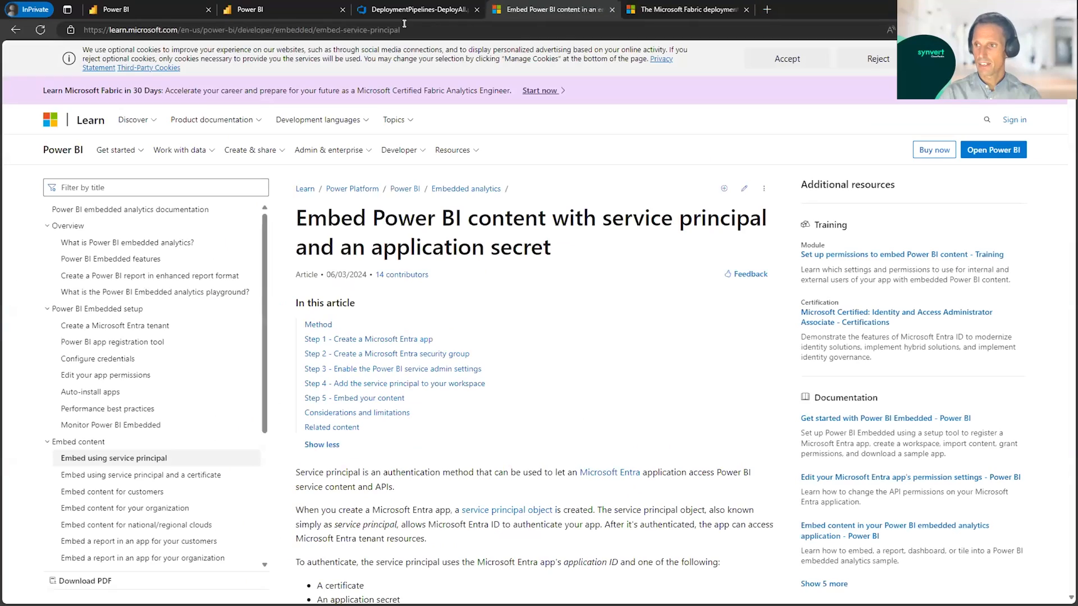
# Step: Return to the Azure DevOps copy of DeploymentPipelines-DeployAll.ps1, enlarge the code and highlight the commented-out pipeline, stage and note variables on lines 20 to 23
pyautogui.click(419, 9)
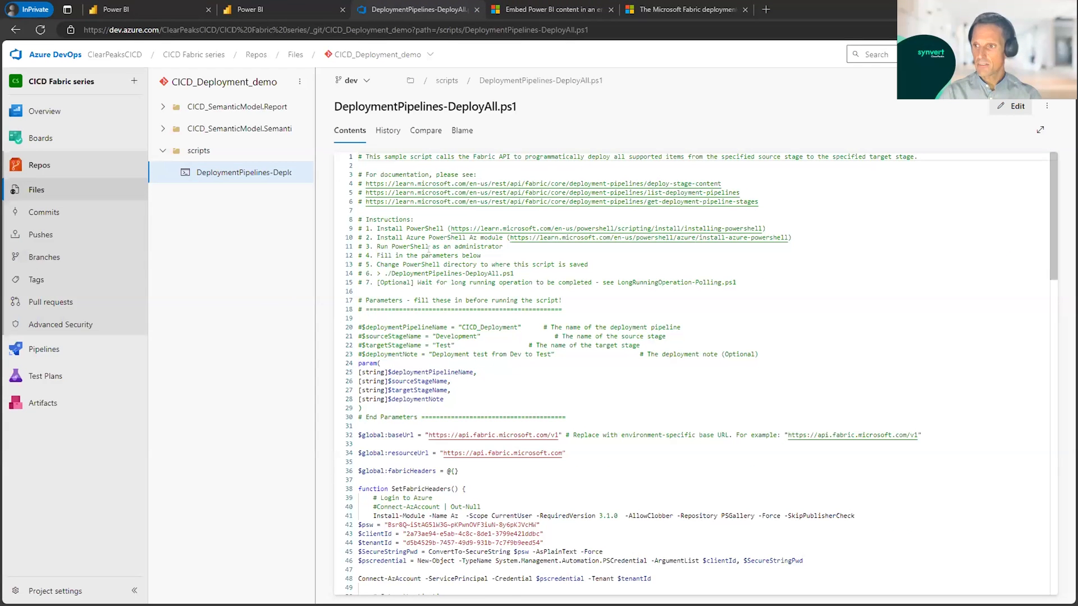
pyautogui.scroll(-2, 430, 243)
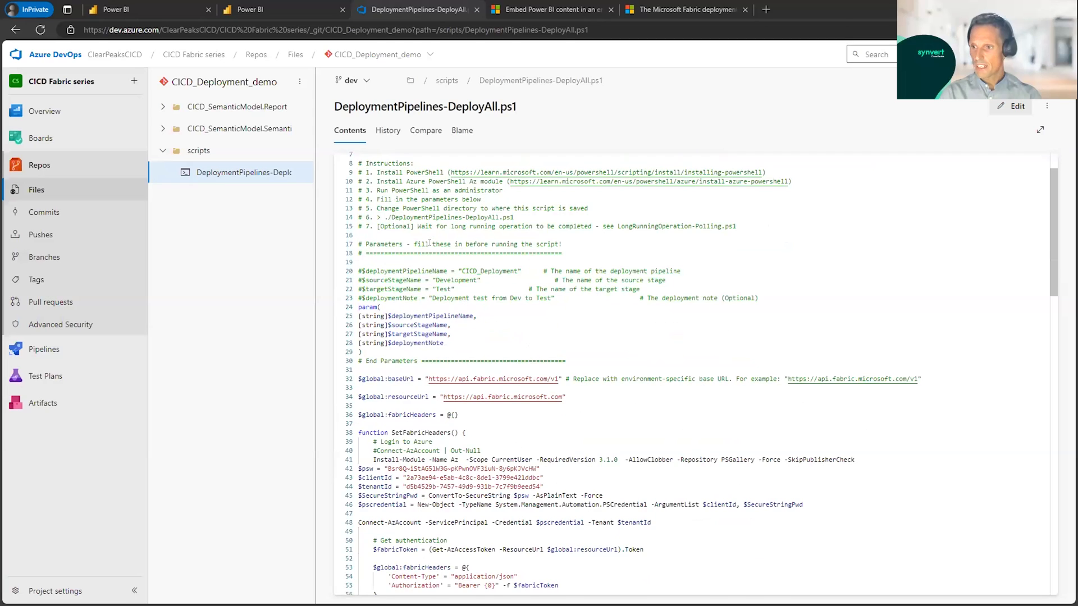
pyautogui.scroll(-2, 429, 243)
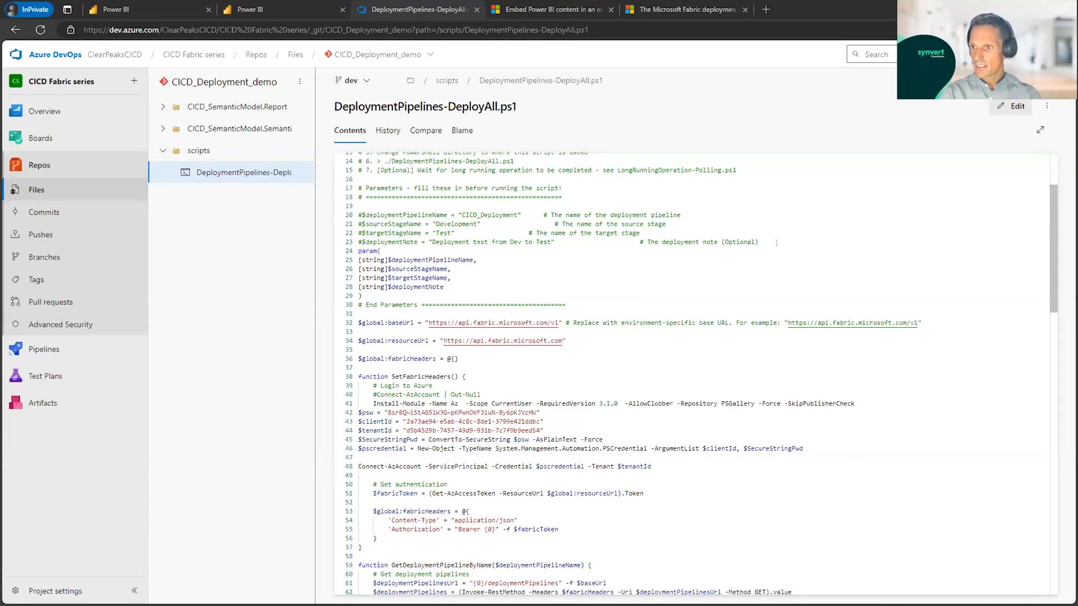
pyautogui.keyDown('ctrl'); pyautogui.scroll(2, 759, 241); pyautogui.keyUp('ctrl')
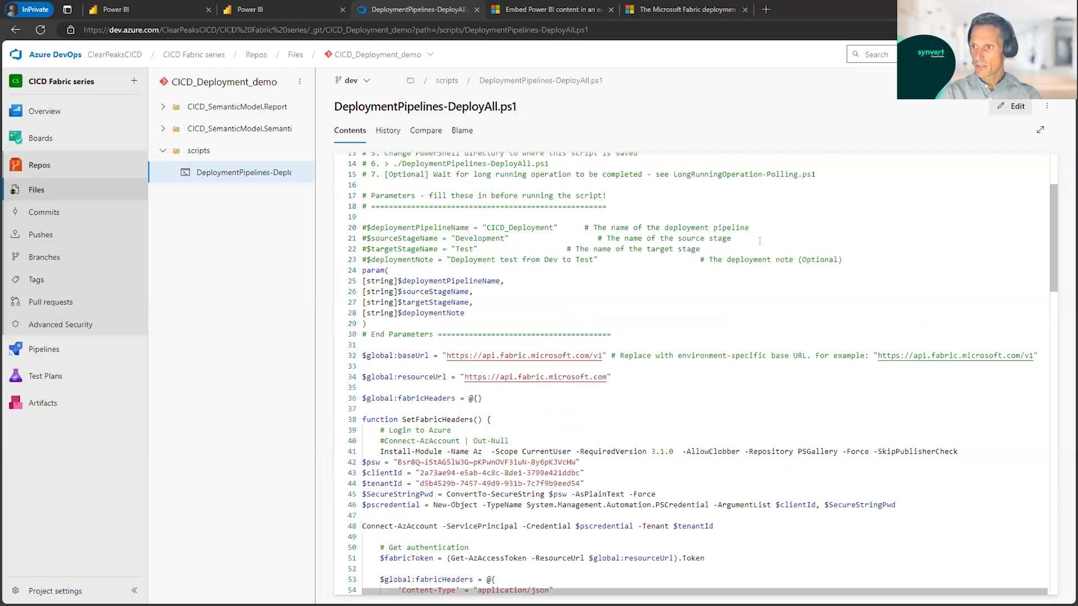
pyautogui.keyDown('ctrl'); pyautogui.scroll(2, 760, 241); pyautogui.keyUp('ctrl')
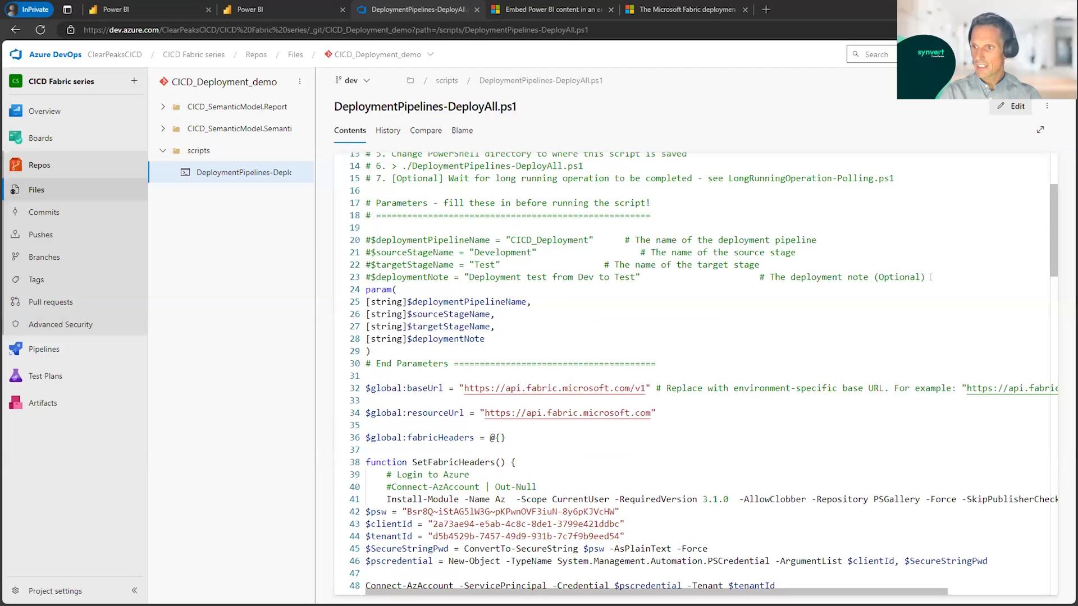
pyautogui.moveTo(929, 269); pyautogui.dragTo(355, 246)
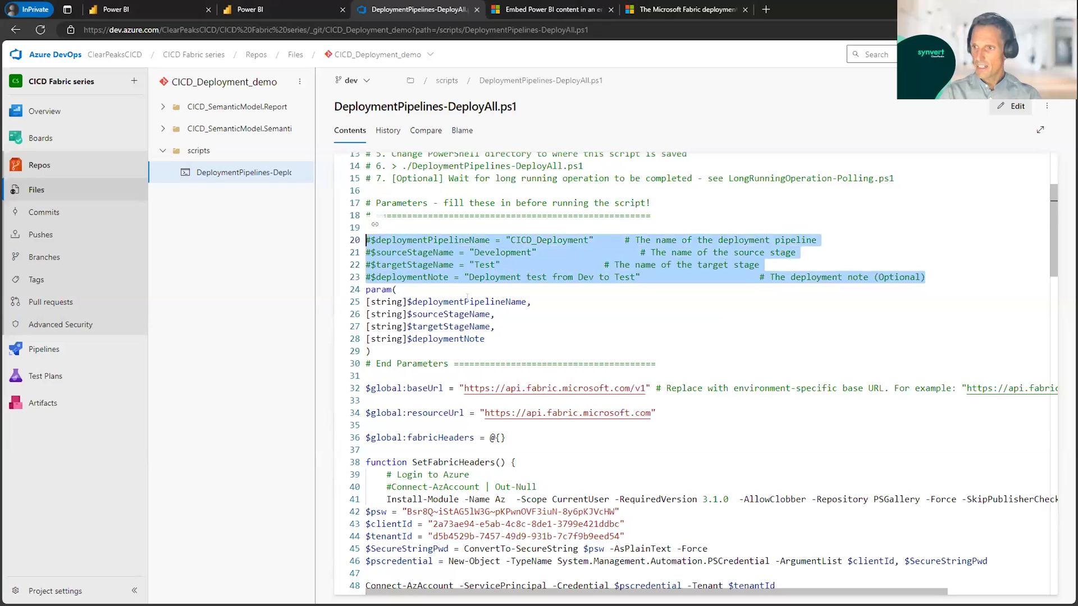
# Step: Examine the script's source stage, target stage and pipeline name variables alongside the param block that replaces them
pyautogui.click(505, 252)
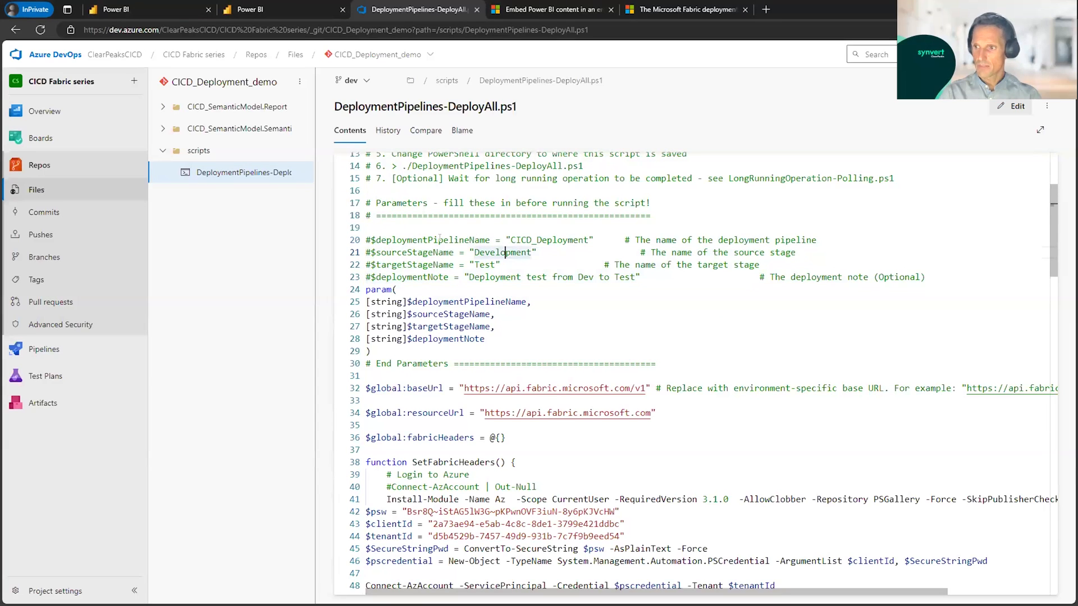
pyautogui.click(386, 252)
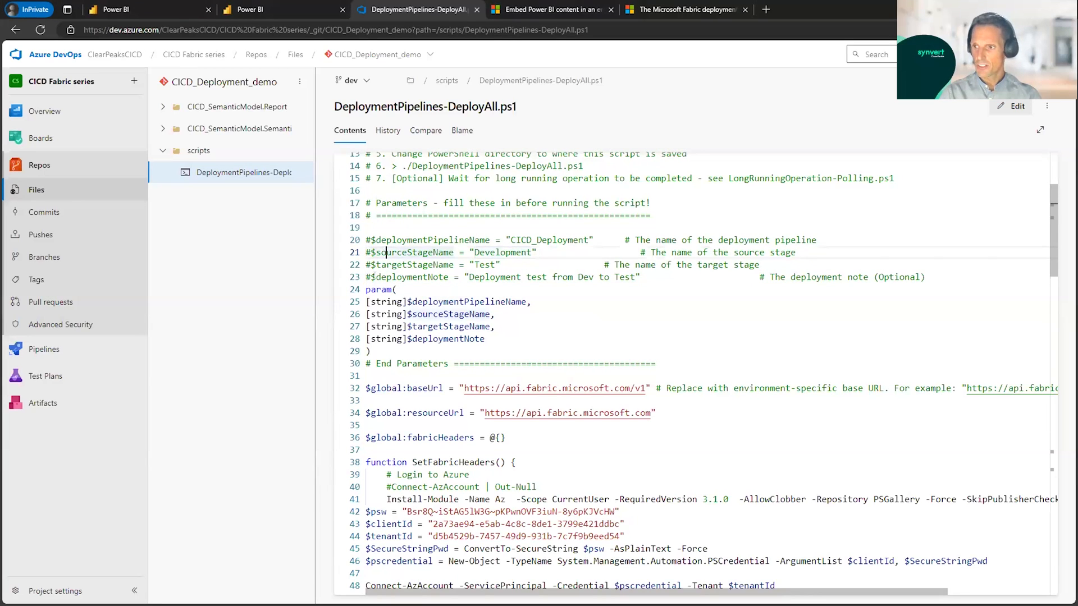
pyautogui.click(392, 264)
pyautogui.moveTo(525, 264); pyautogui.dragTo(369, 252)
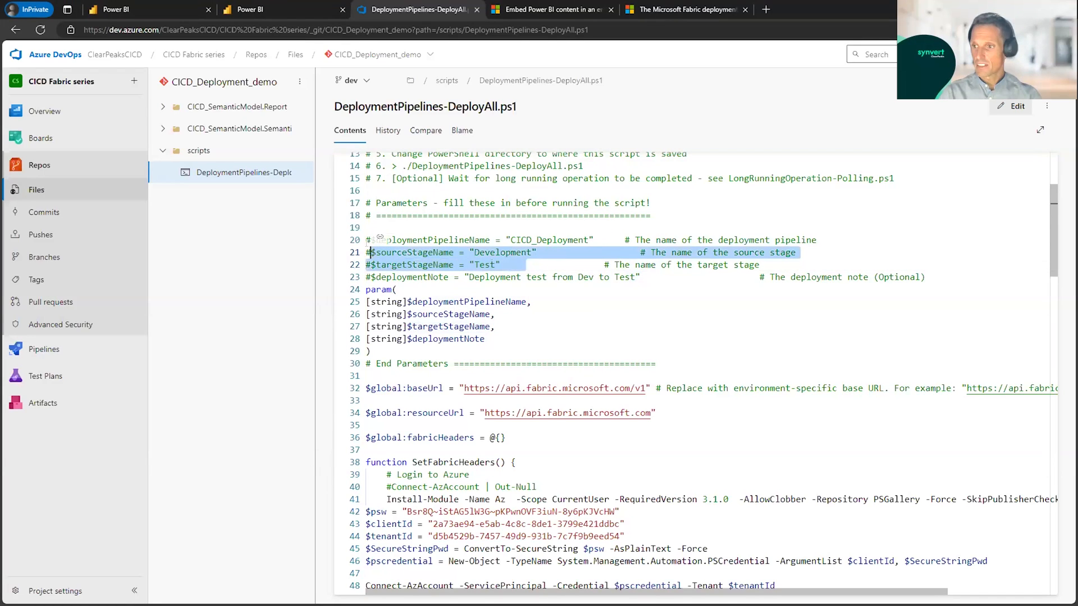
pyautogui.click(396, 290)
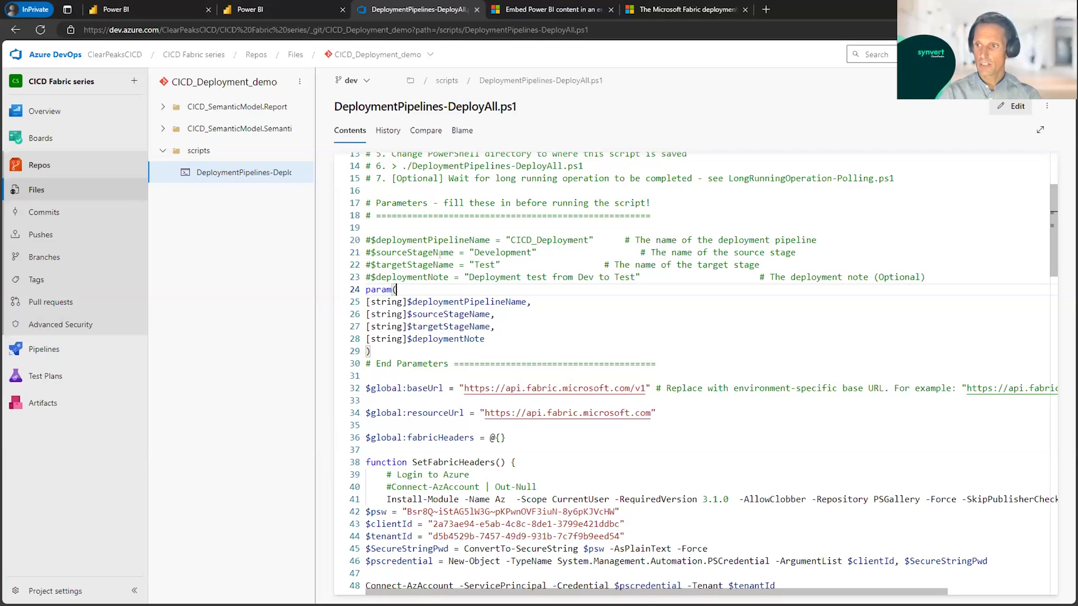
pyautogui.scroll(1, 437, 265)
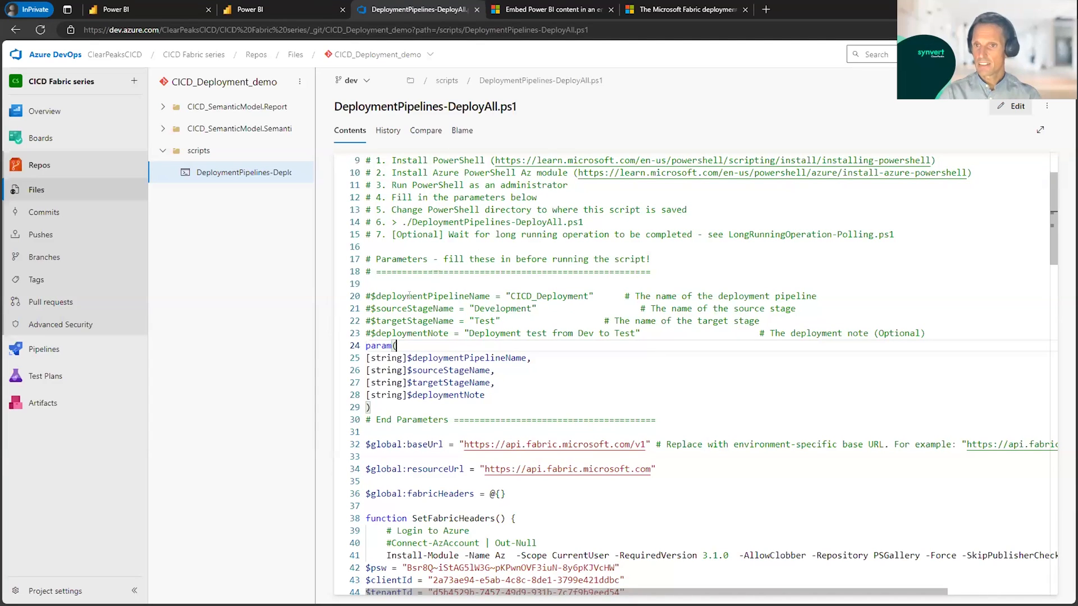
pyautogui.click(492, 297)
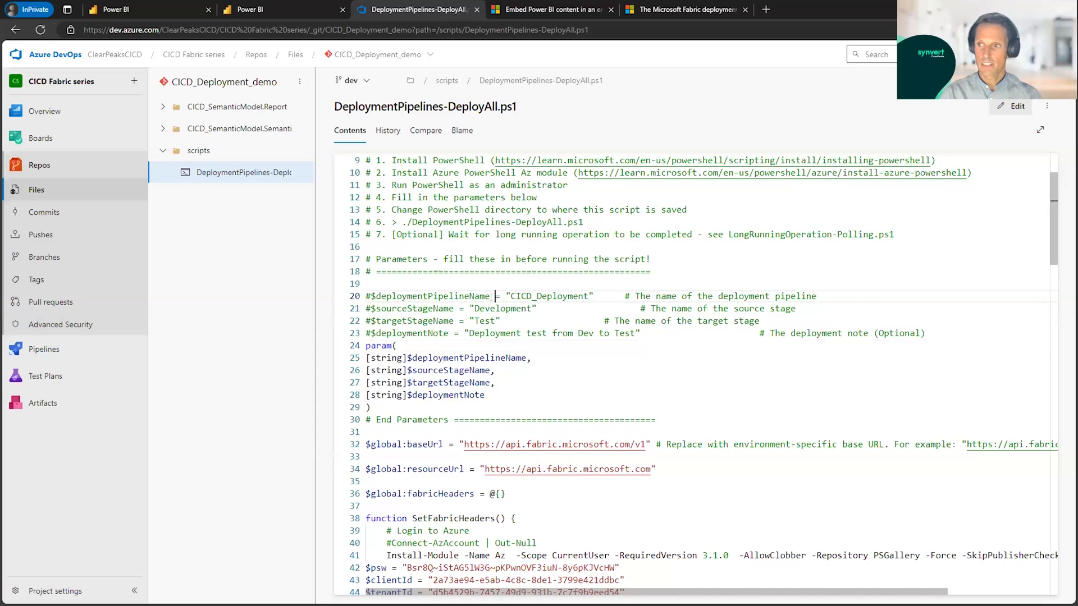
# Step: Check the CICD_Deployment pipeline's stages in Power BI against the target stage and deployment note variables in the Azure DevOps script
pyautogui.click(247, 9)
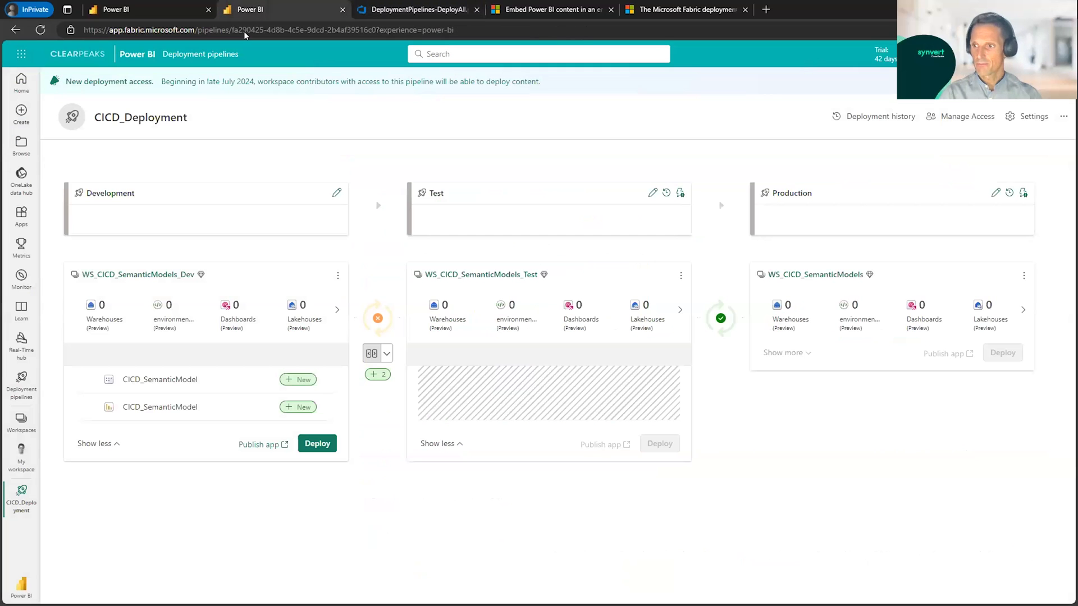
pyautogui.click(420, 9)
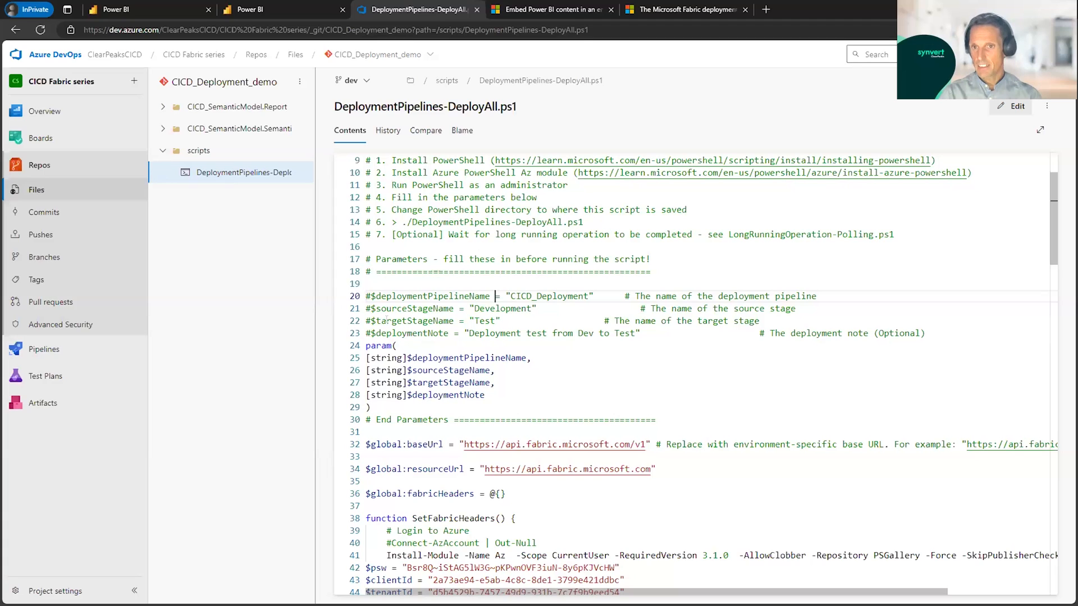
pyautogui.click(417, 321)
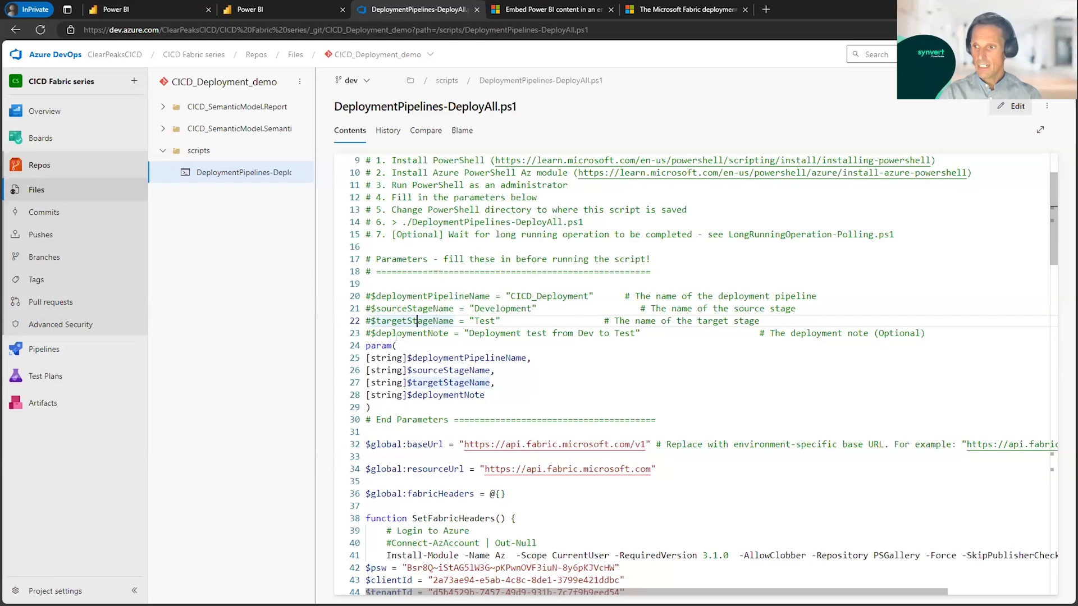
pyautogui.click(478, 332)
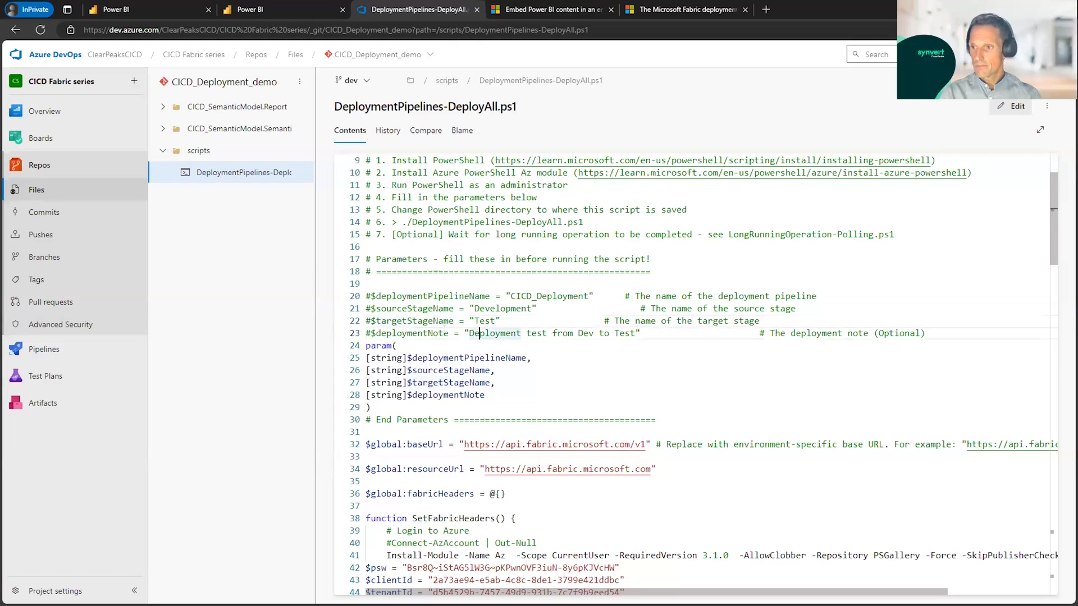
pyautogui.click(546, 333)
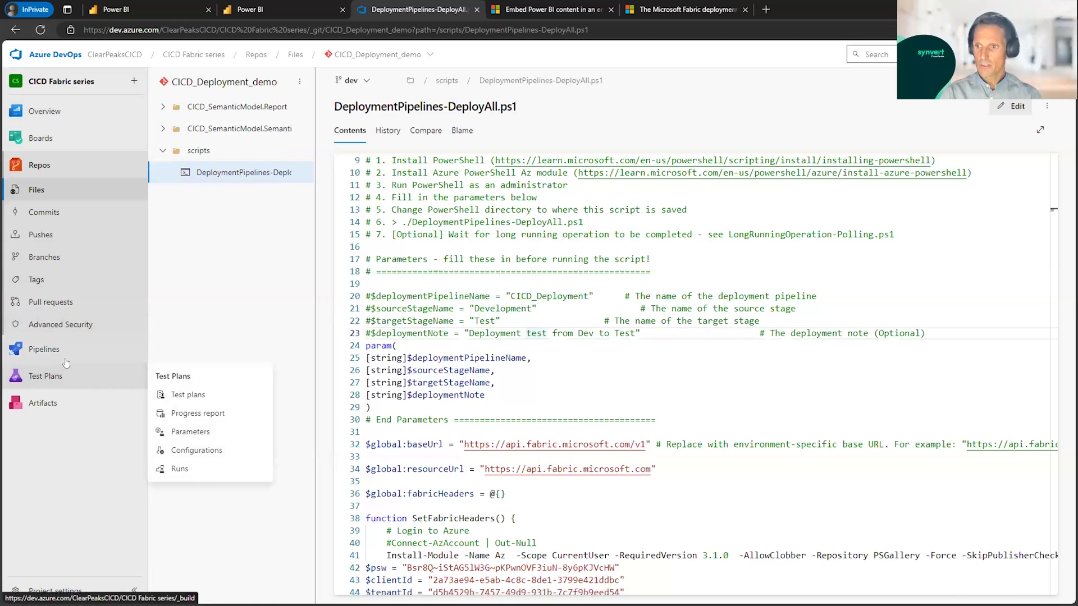
# Step: Create a new release pipeline in the CICD Fabric series project, starting from an empty job
pyautogui.moveTo(101, 349)
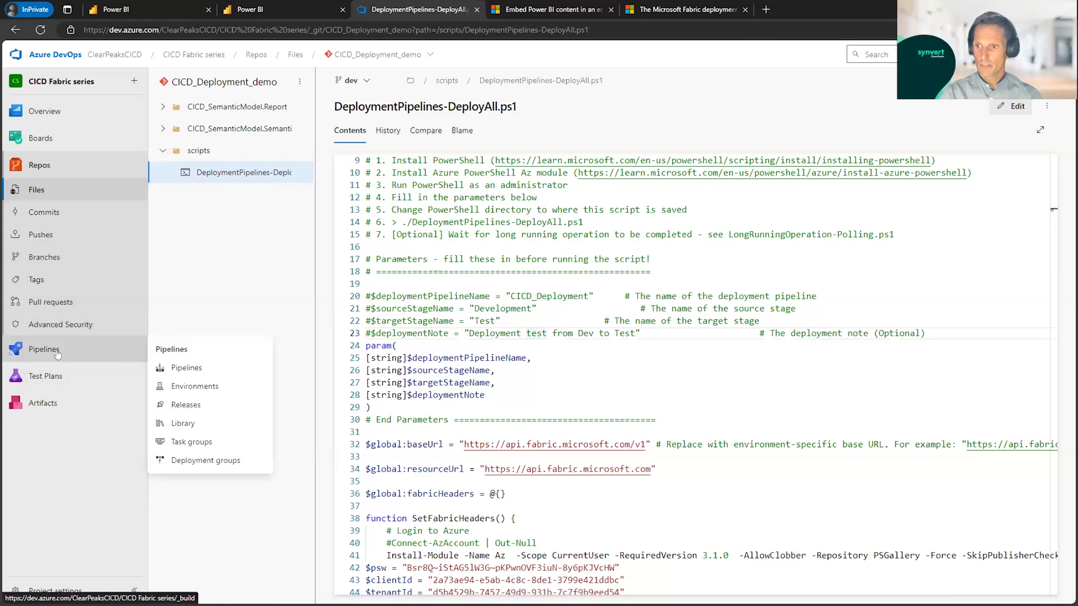
pyautogui.click(191, 408)
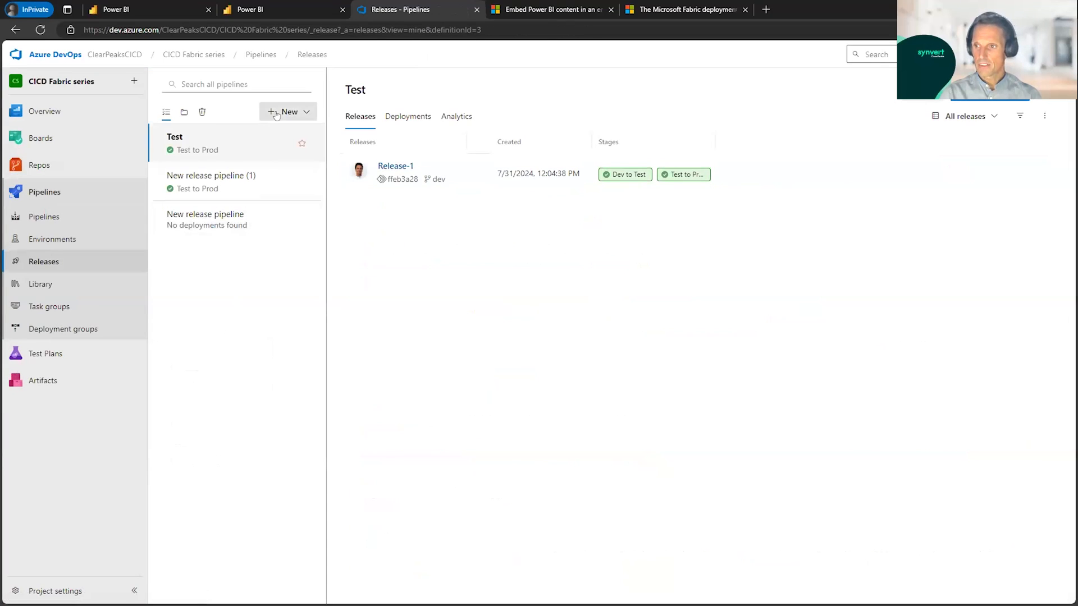
pyautogui.click(276, 116)
pyautogui.click(283, 137)
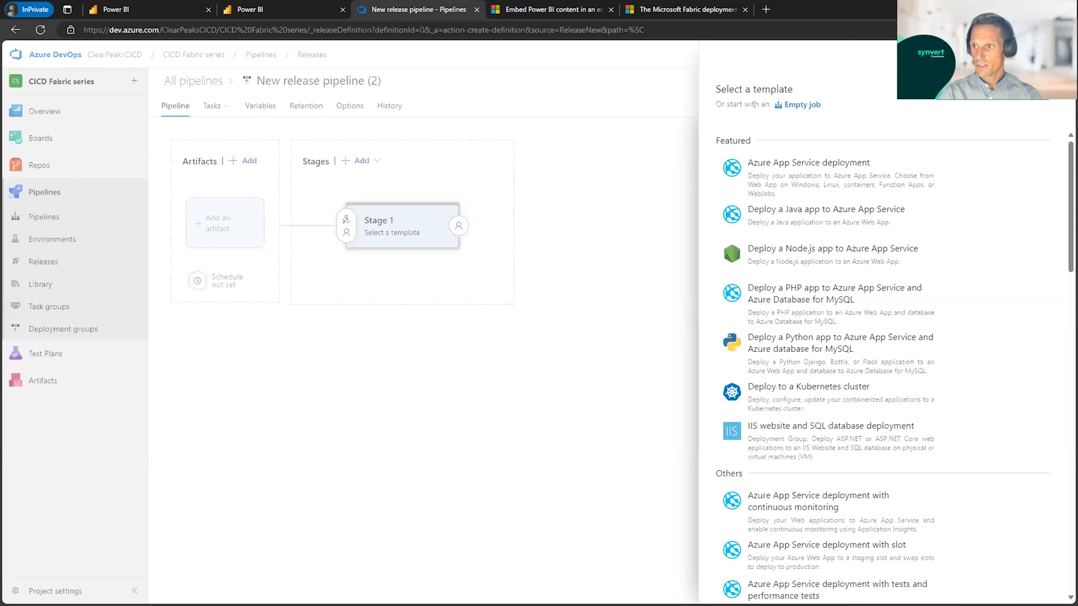
pyautogui.click(794, 106)
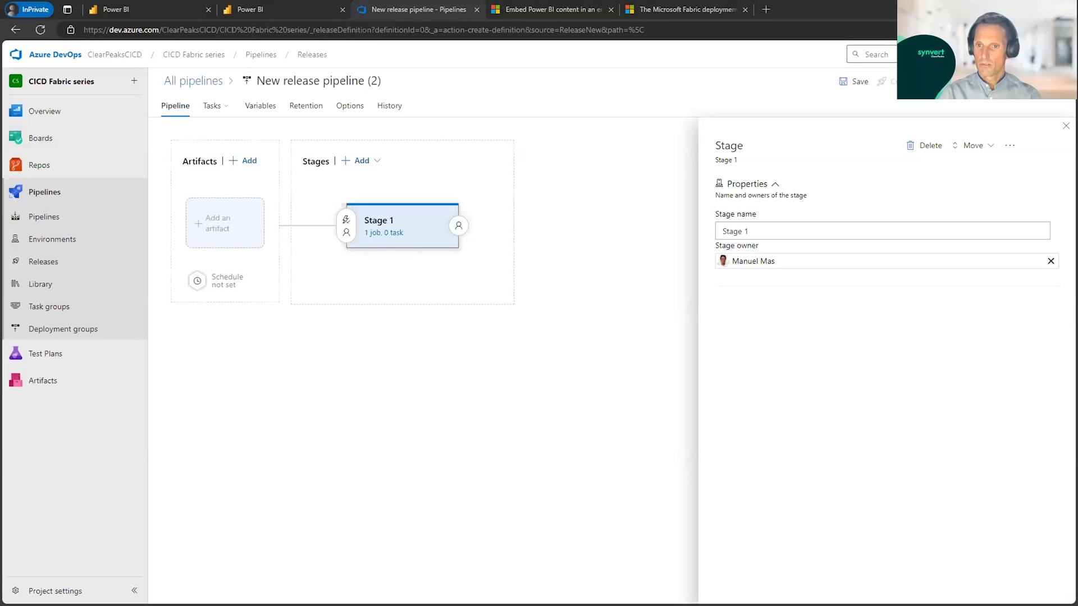
# Step: Name the release pipeline's first stage "Dev to Test" and close its properties
pyautogui.doubleClick(780, 230)
pyautogui.moveTo(780, 230); pyautogui.dragTo(698, 229)
pyautogui.write('Dev to Test')
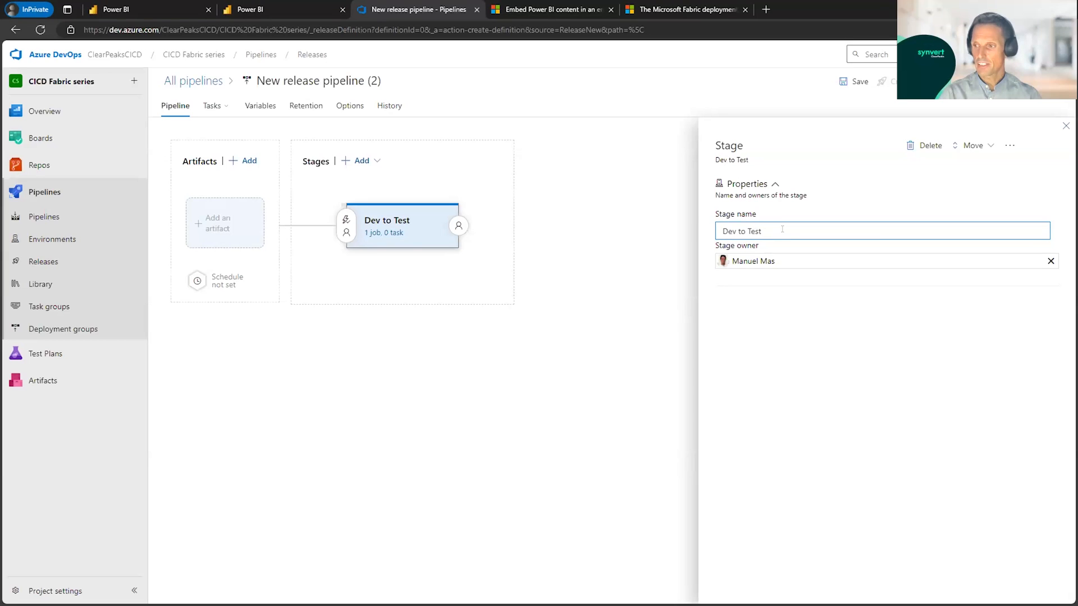
pyautogui.click(1066, 126)
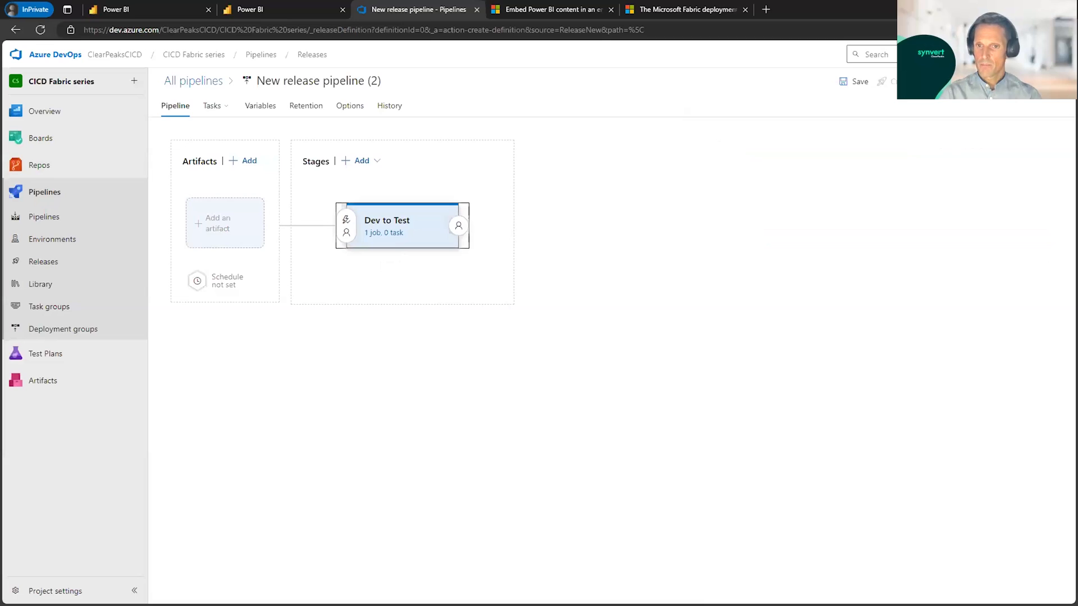
# Step: Add an Azure Repos artifact from the CICD Fabric series project, using the CICD_Deployment_demo repository and the dev branch
pyautogui.click(214, 231)
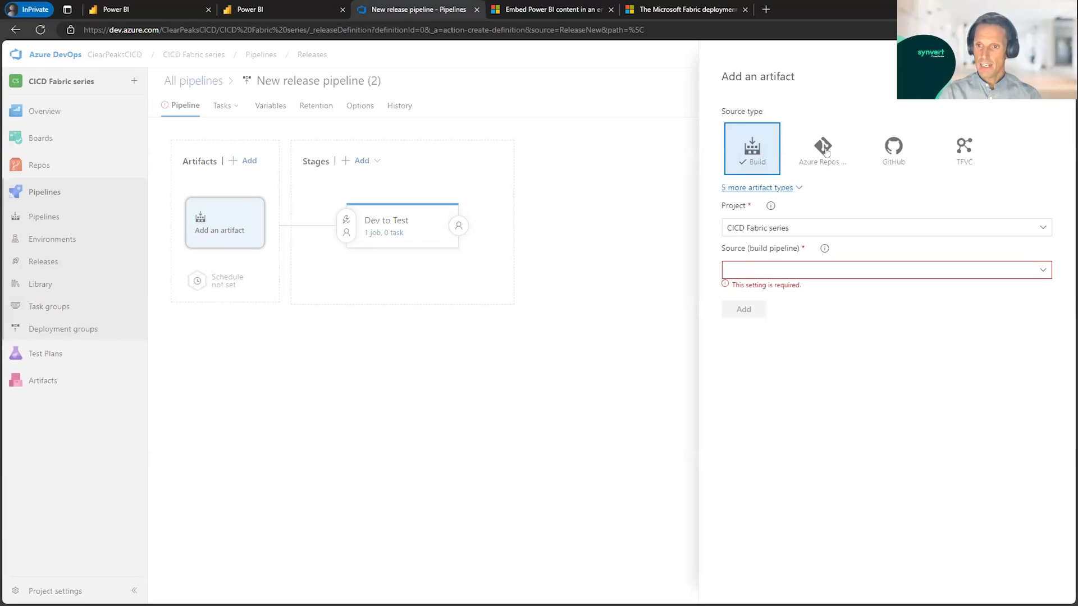
pyautogui.click(826, 153)
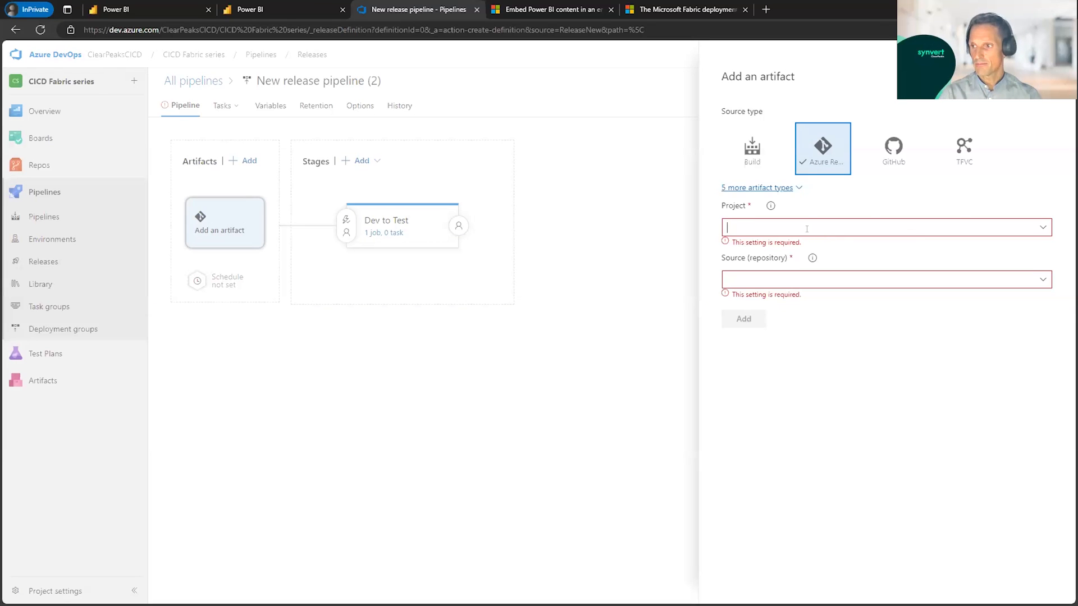
pyautogui.click(1038, 227)
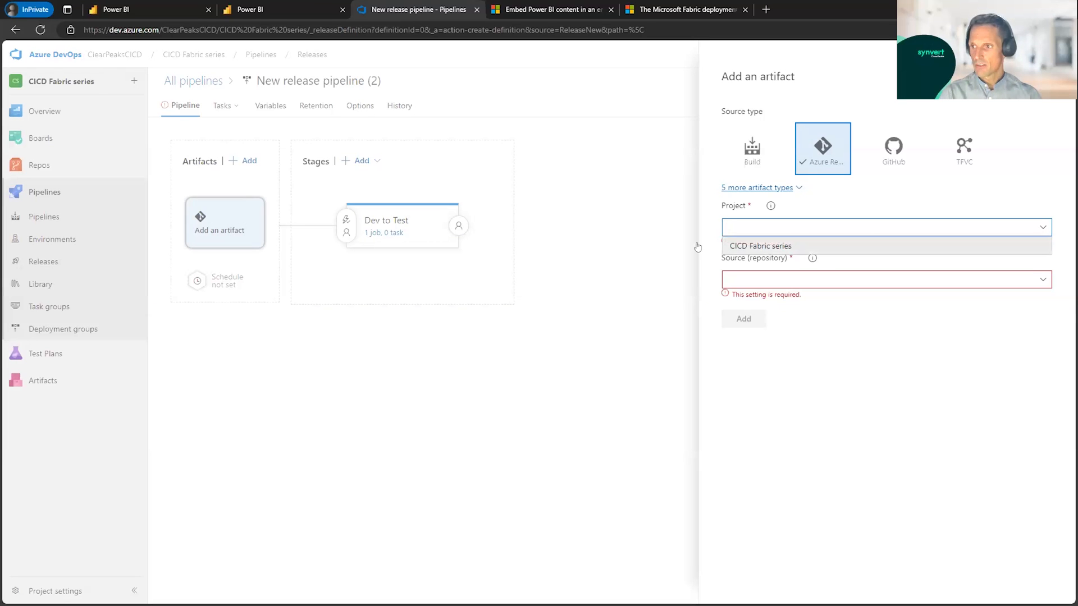
pyautogui.click(749, 247)
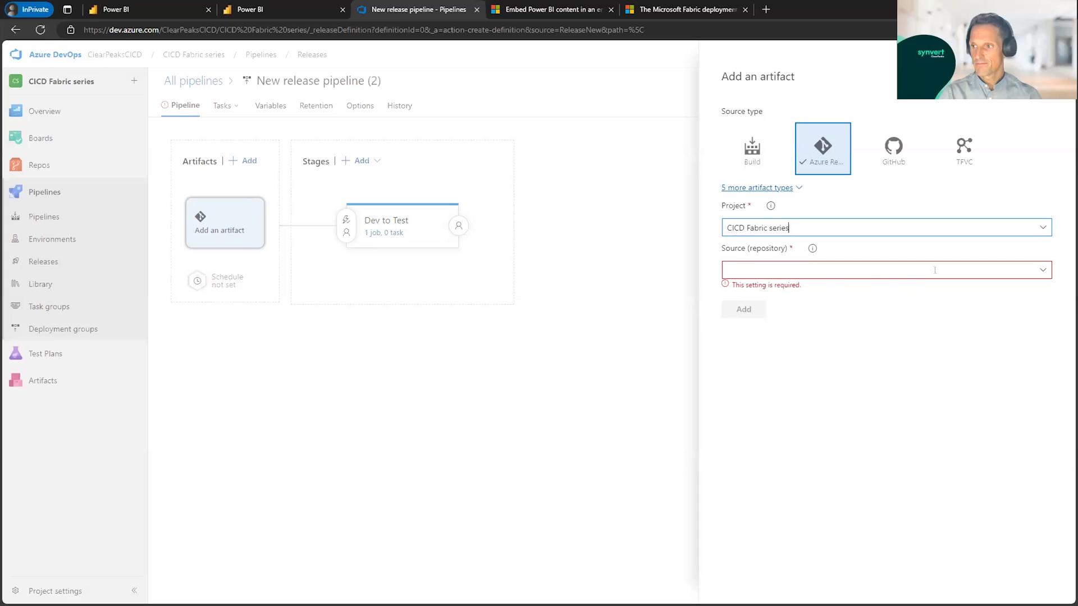
pyautogui.click(1046, 272)
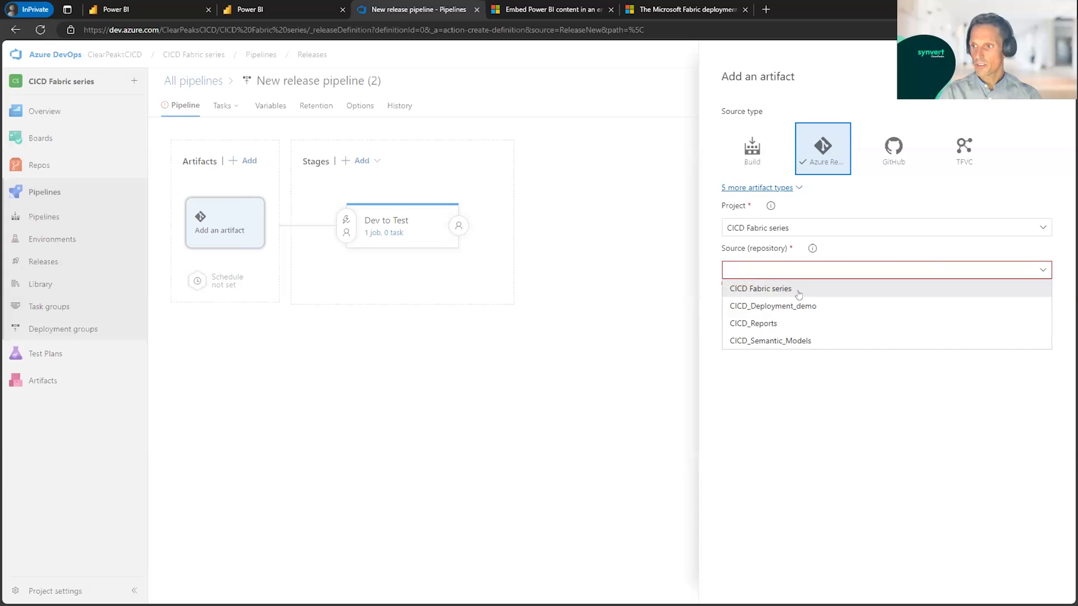
pyautogui.click(799, 306)
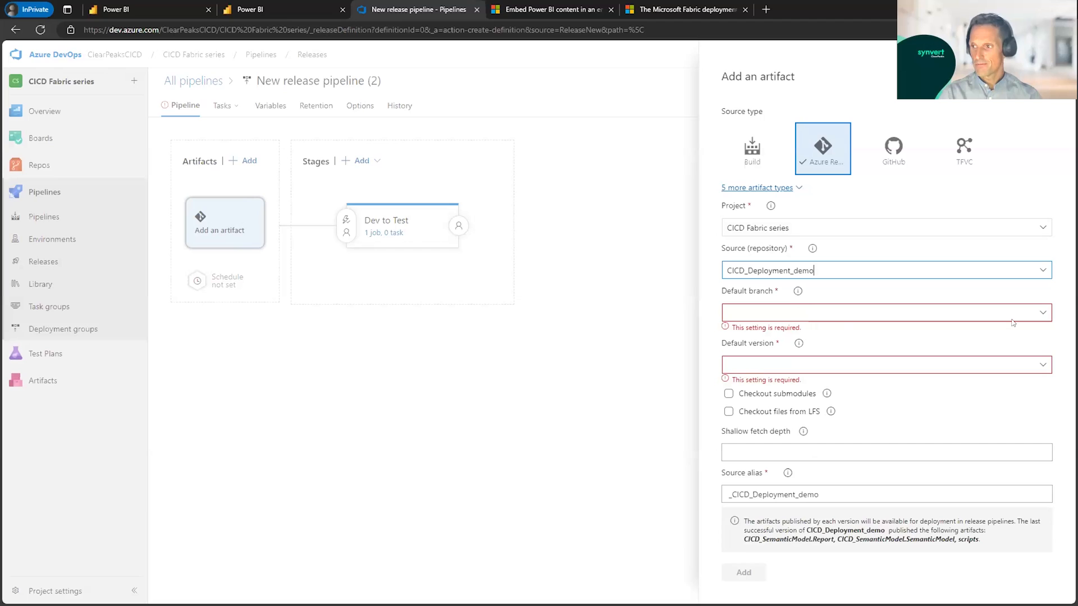
pyautogui.click(1043, 312)
pyautogui.click(735, 332)
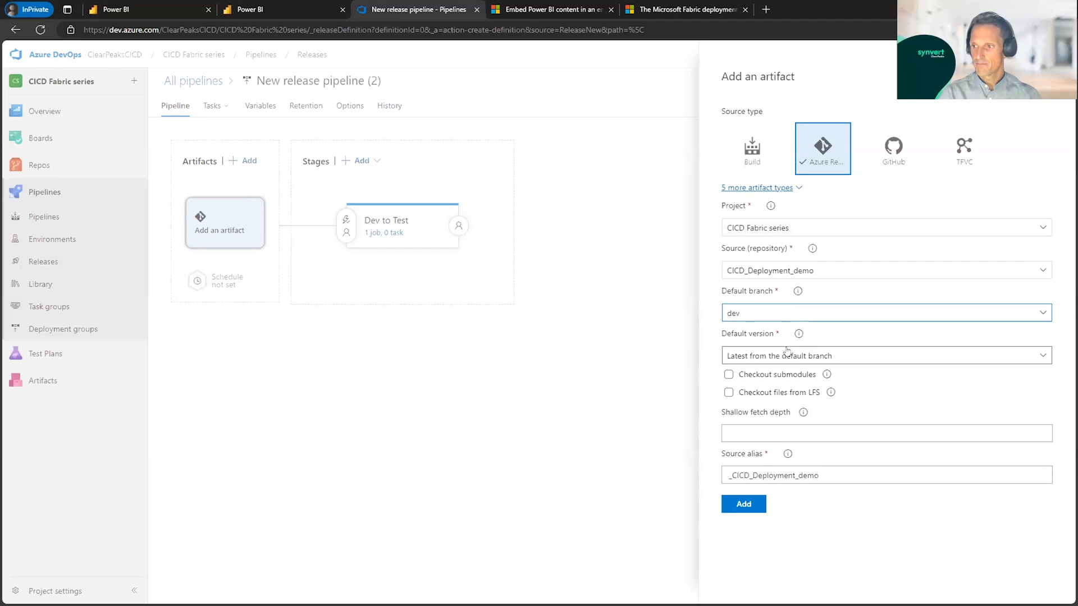
pyautogui.click(750, 509)
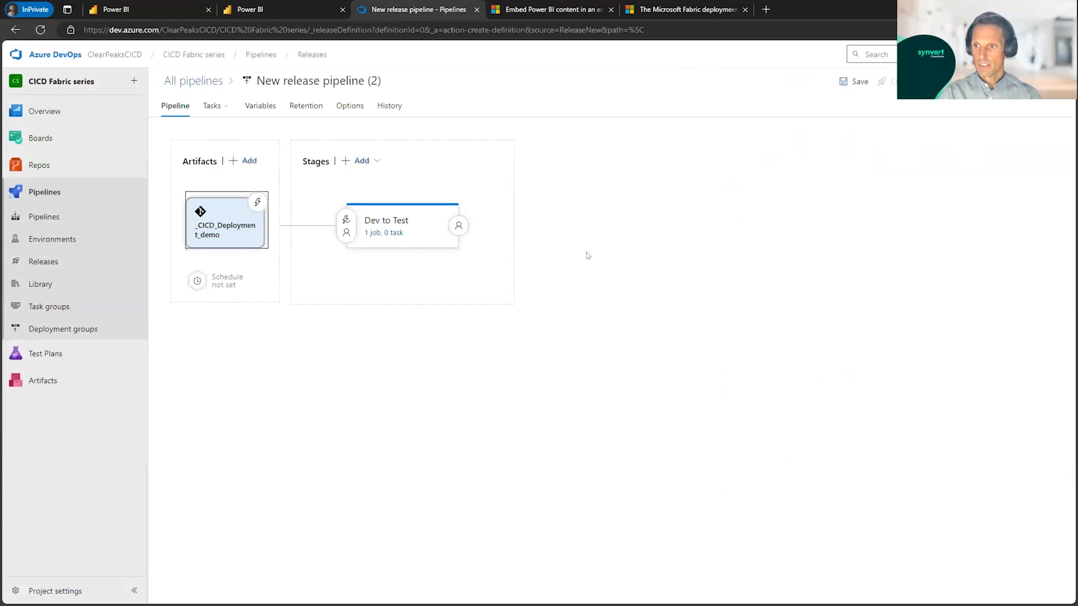
# Step: Link the TestingCredentials variable group to the release pipeline with Release scope
pyautogui.click(254, 108)
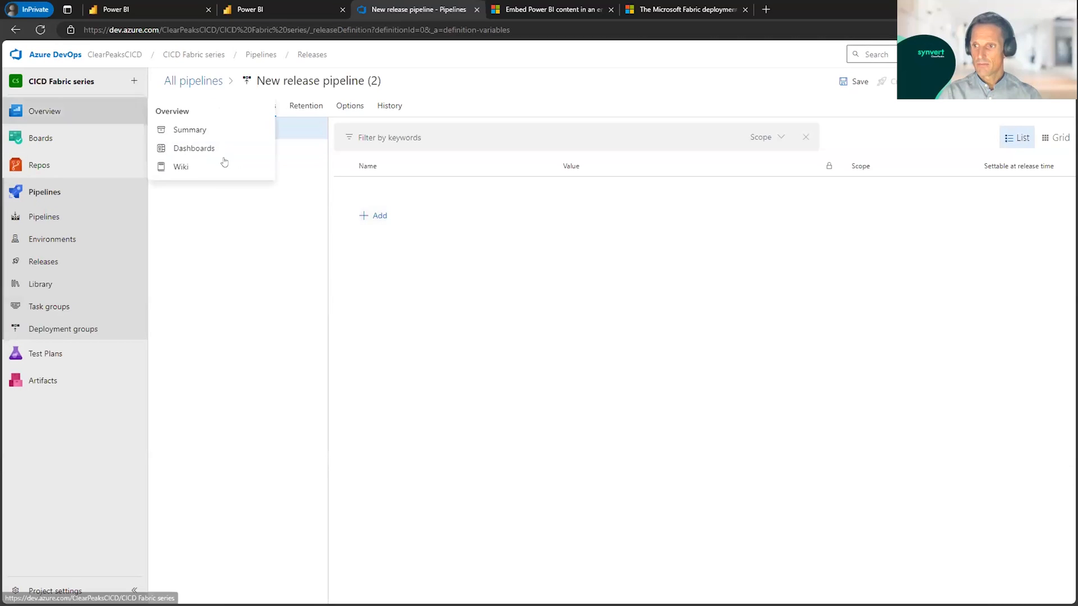
pyautogui.click(249, 157)
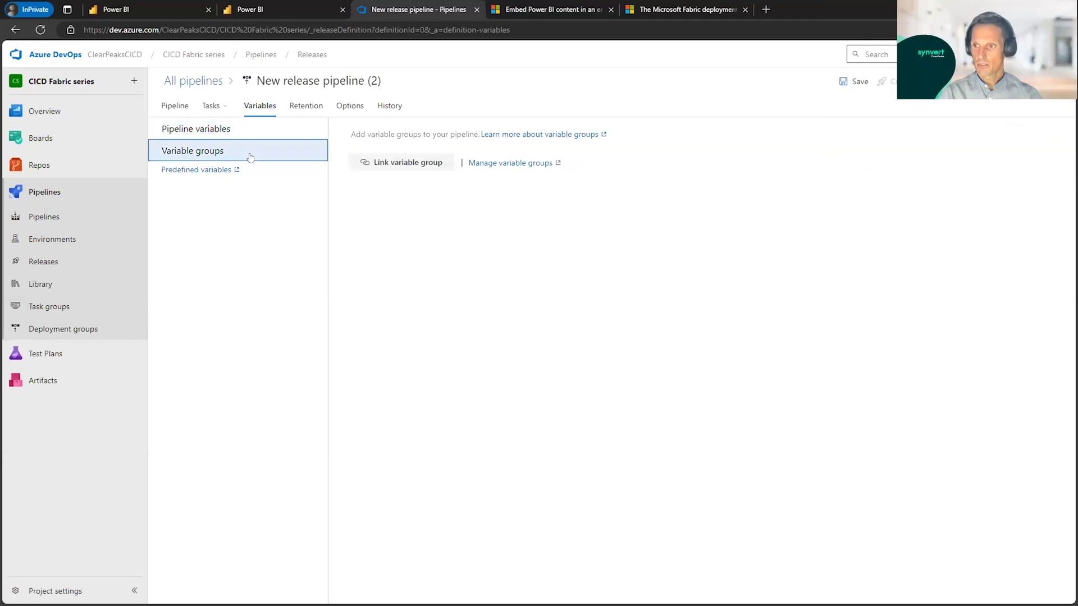
pyautogui.click(400, 166)
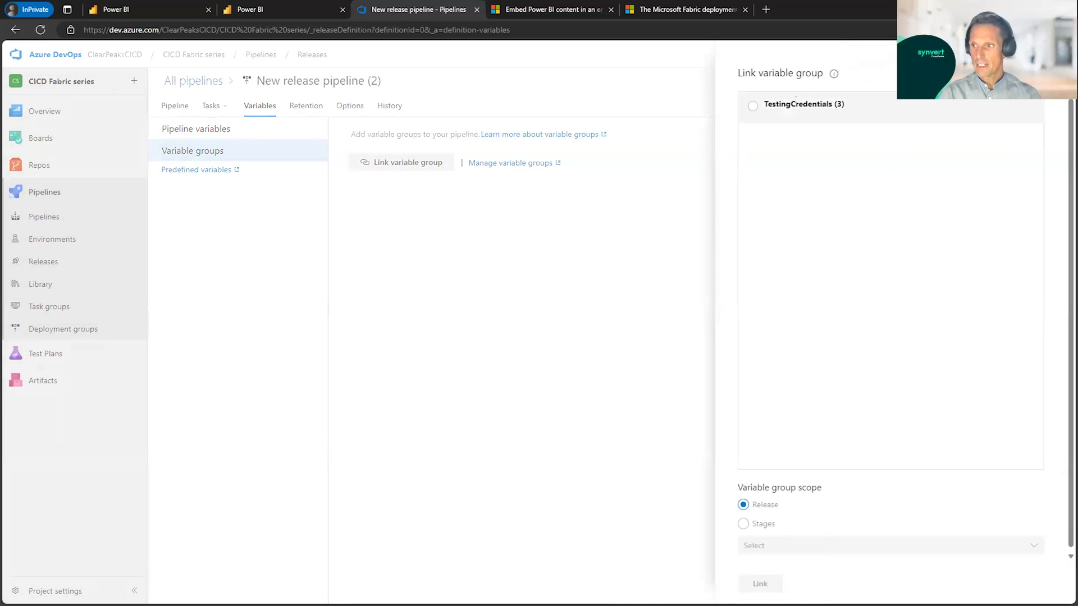
pyautogui.click(753, 107)
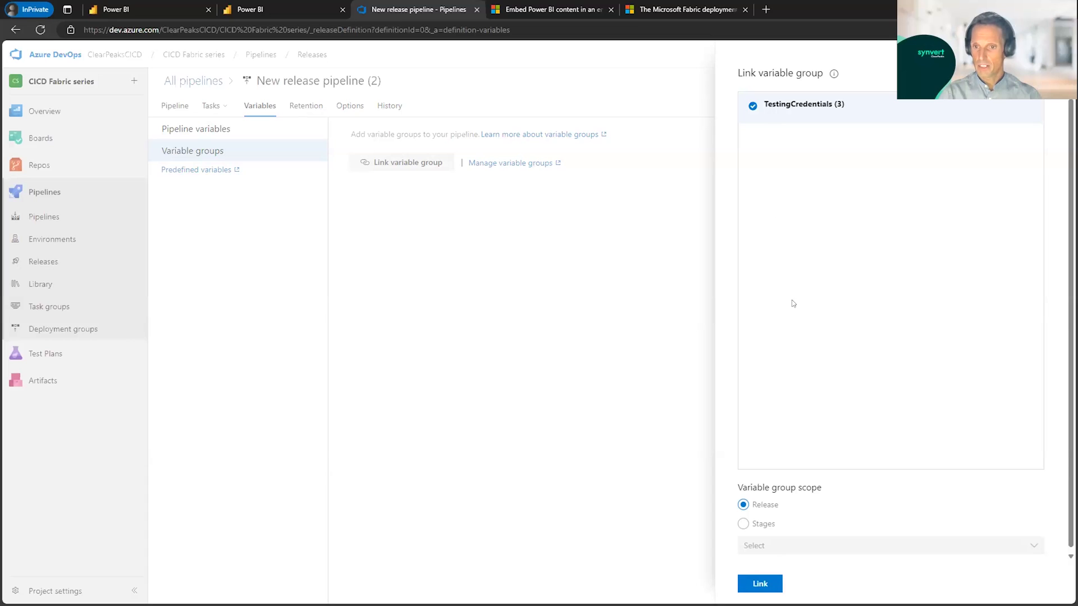
pyautogui.click(754, 585)
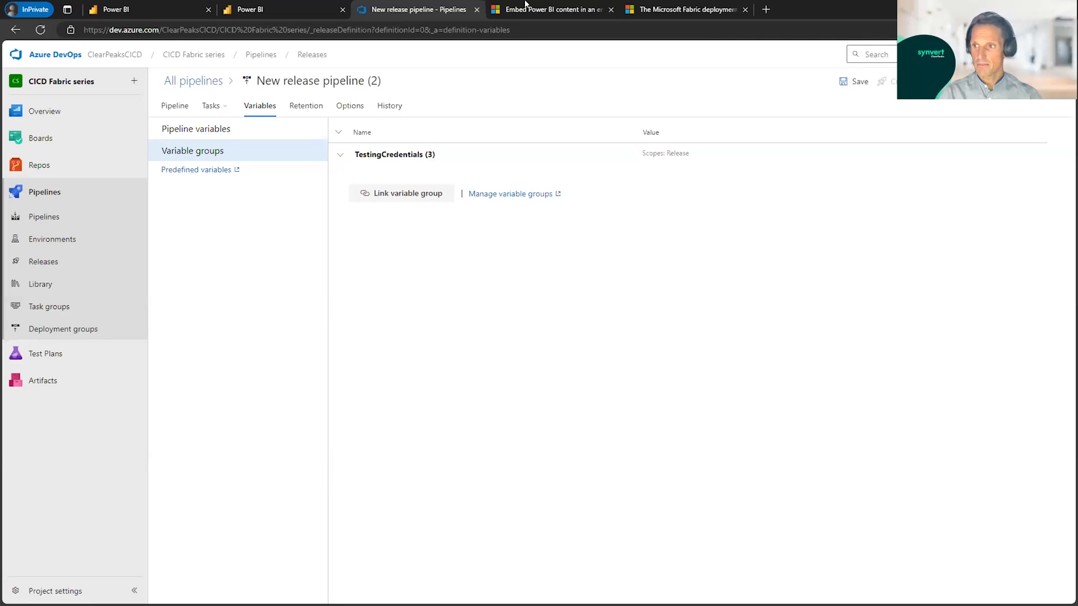
# Step: View the Microsoft Learn article on embedding Power BI content with a service principal, close it and return to the Azure DevOps release pipeline
pyautogui.click(554, 10)
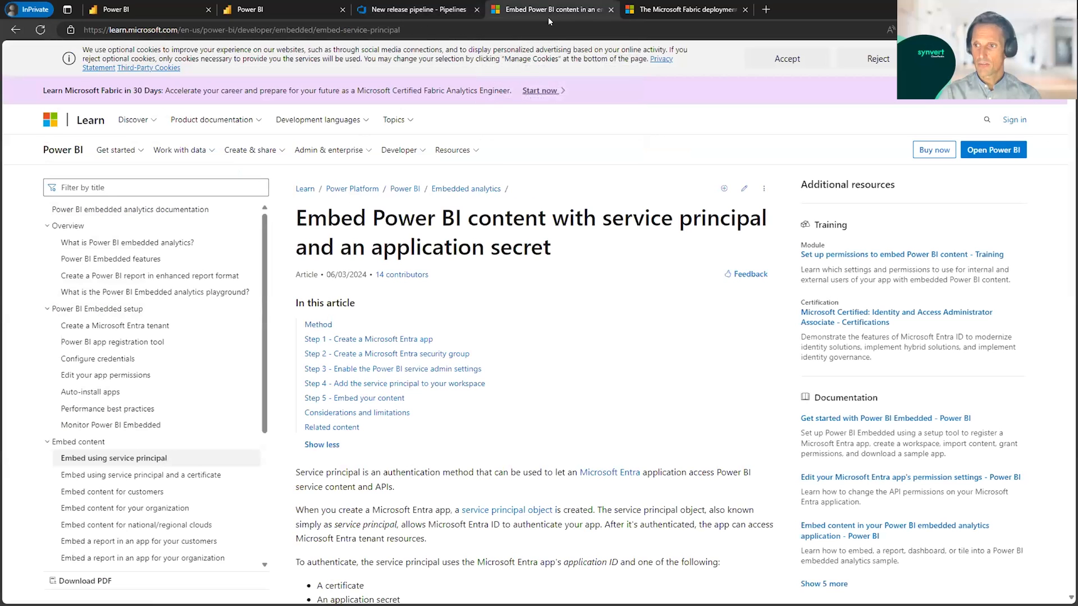
pyautogui.click(787, 58)
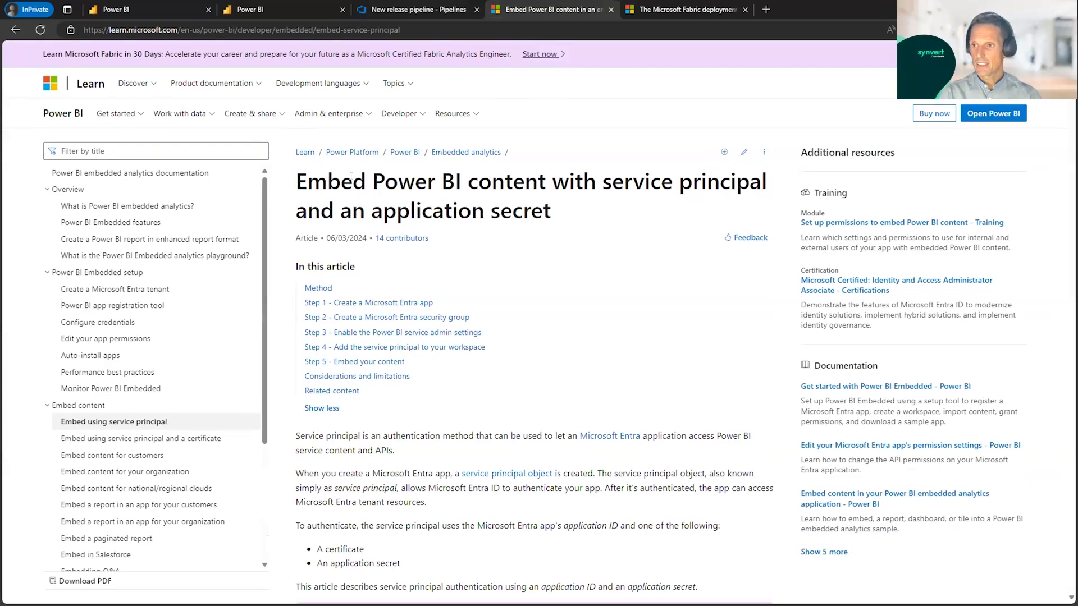
pyautogui.scroll(-1, 340, 151)
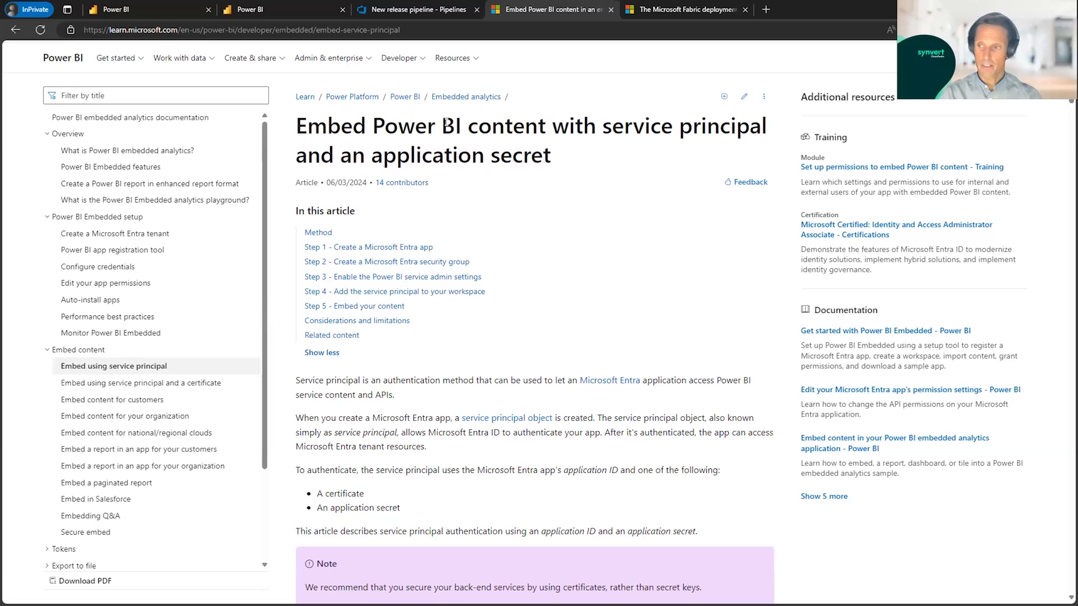
pyautogui.moveTo(296, 126); pyautogui.dragTo(692, 126)
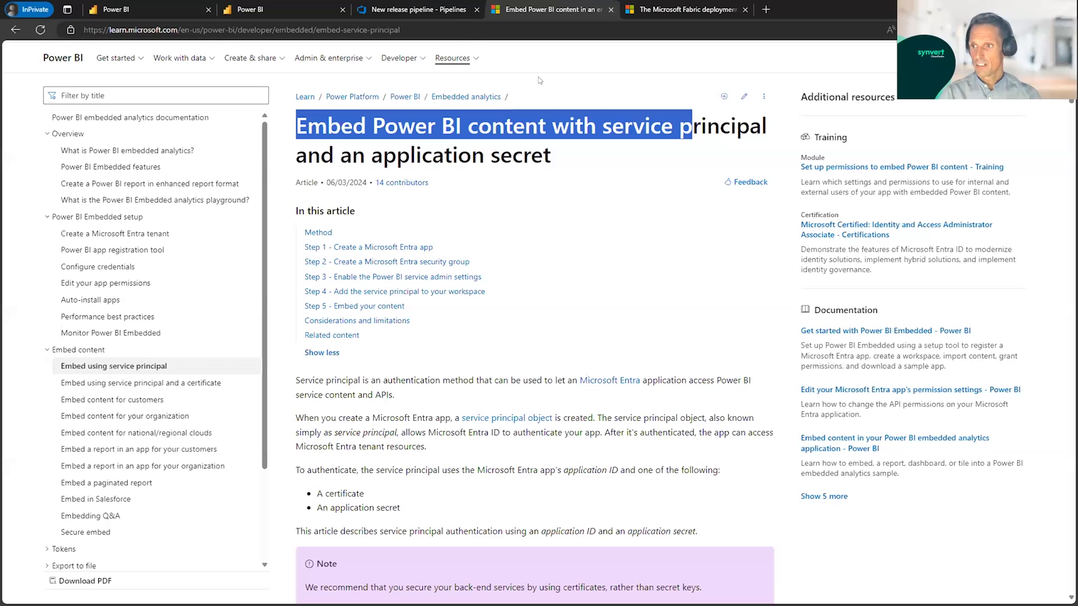
pyautogui.click(565, 153)
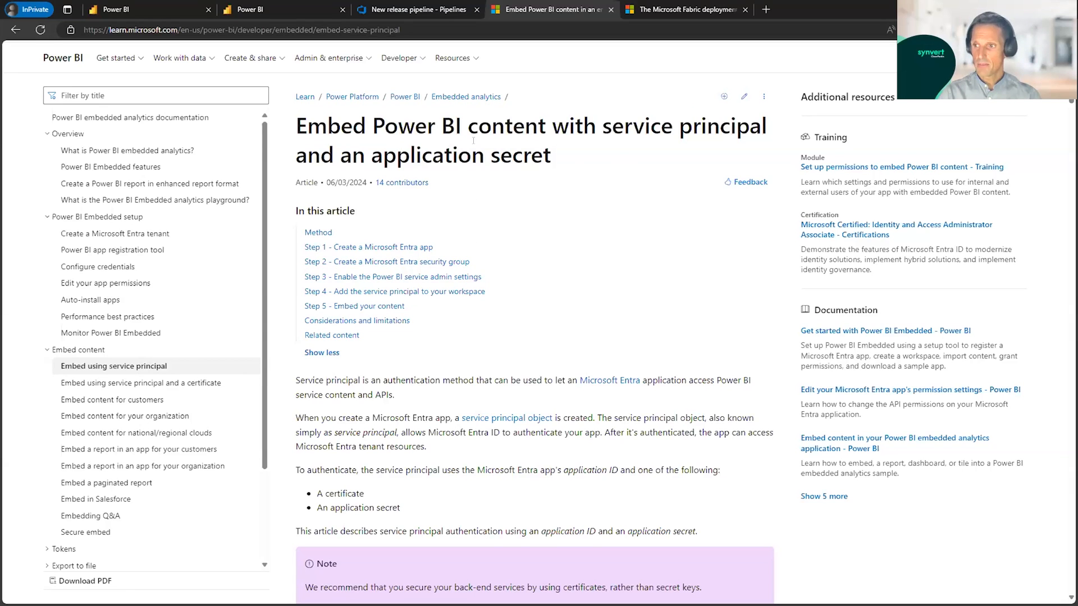
pyautogui.click(610, 10)
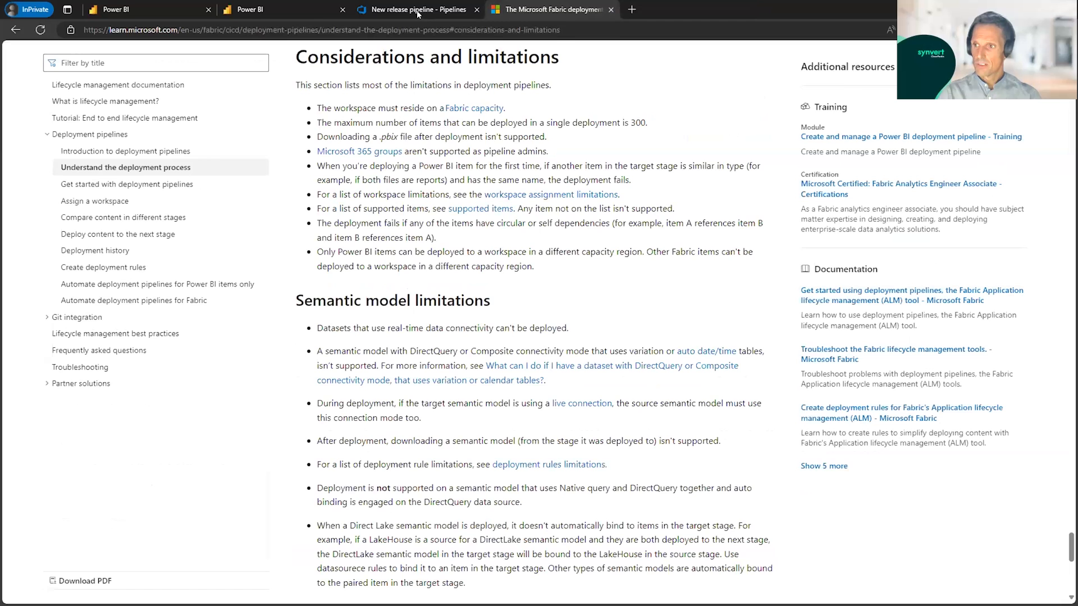
pyautogui.click(418, 12)
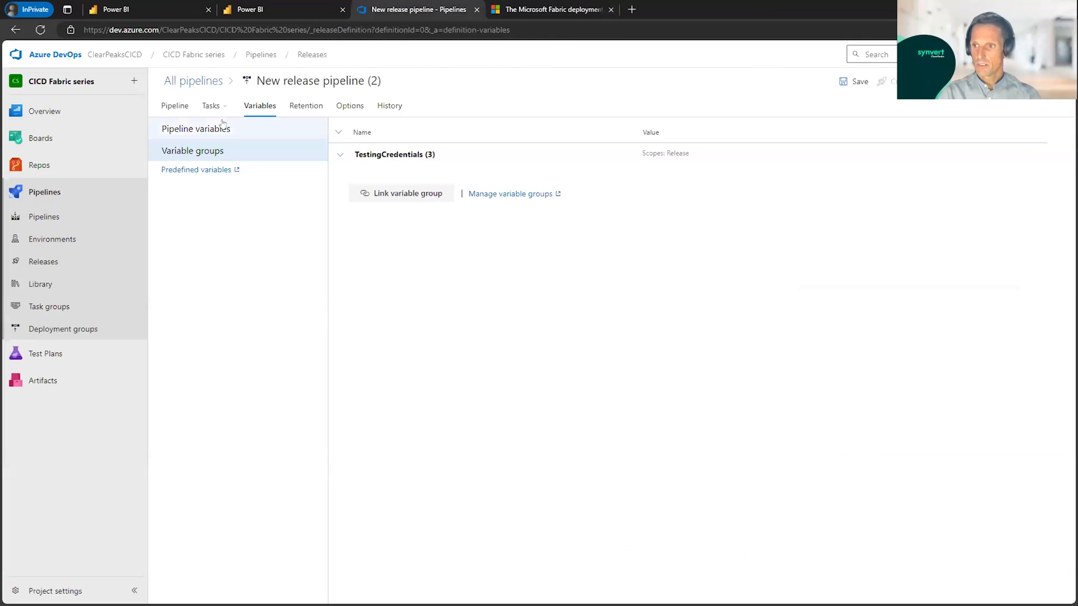
# Step: Add a PowerShell task to the agent job of the Dev to Test stage
pyautogui.click(209, 108)
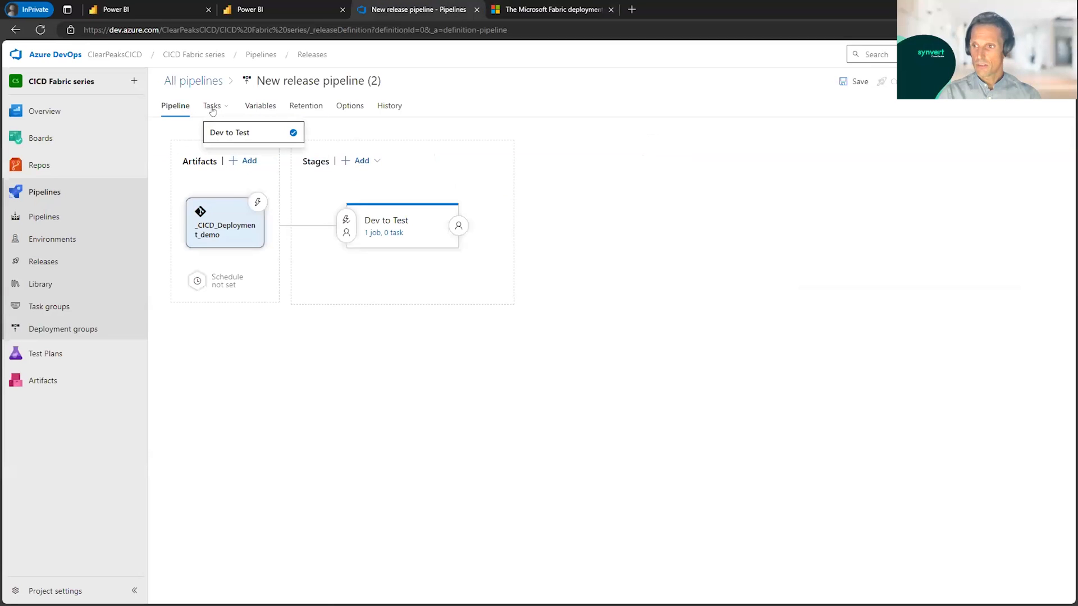
pyautogui.click(396, 234)
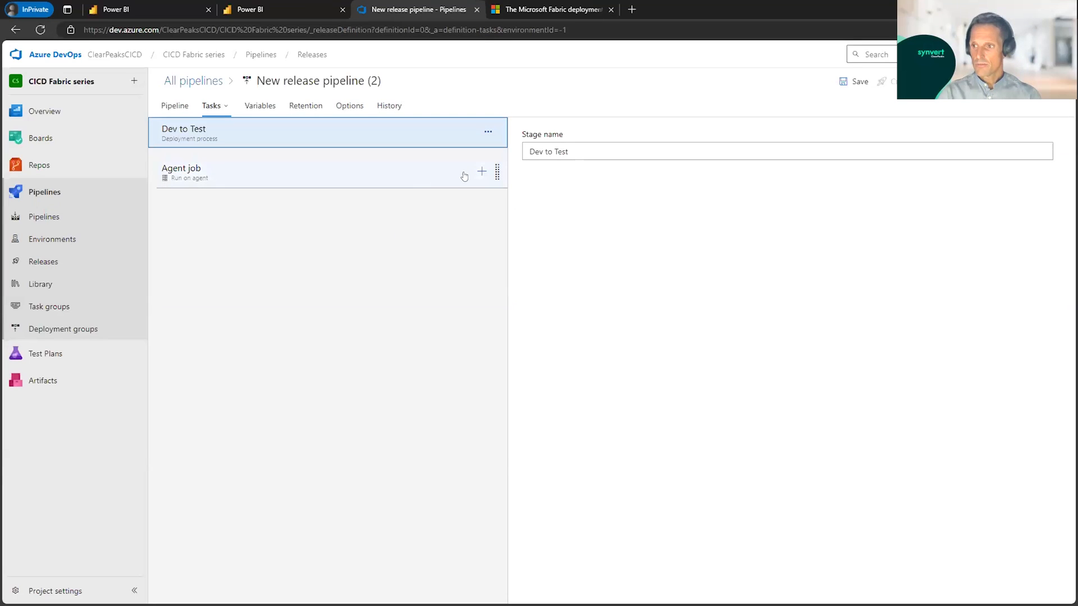
pyautogui.click(482, 171)
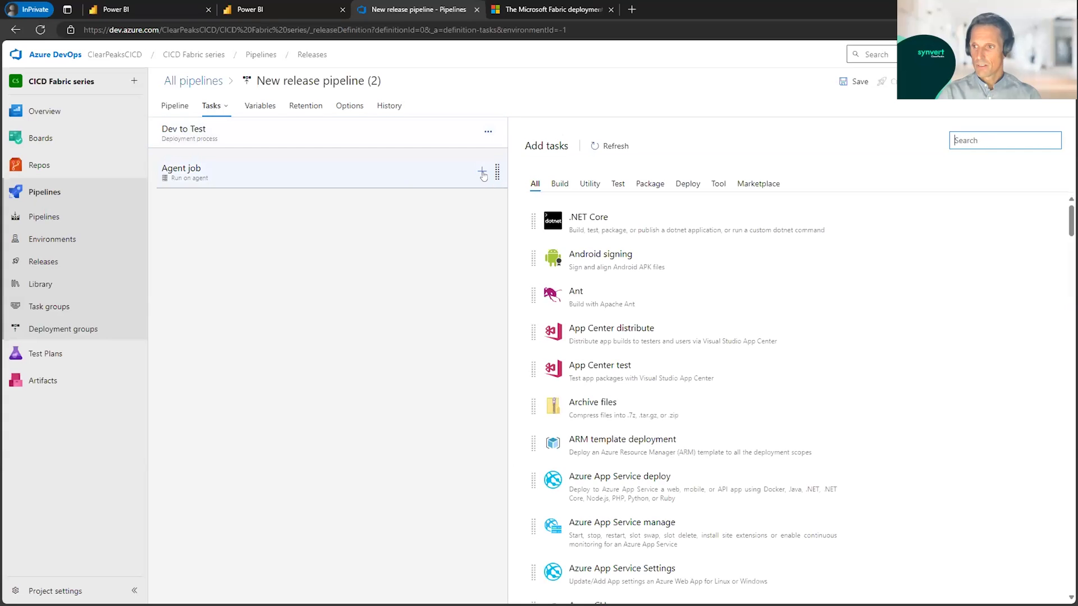
pyautogui.write('powershel')
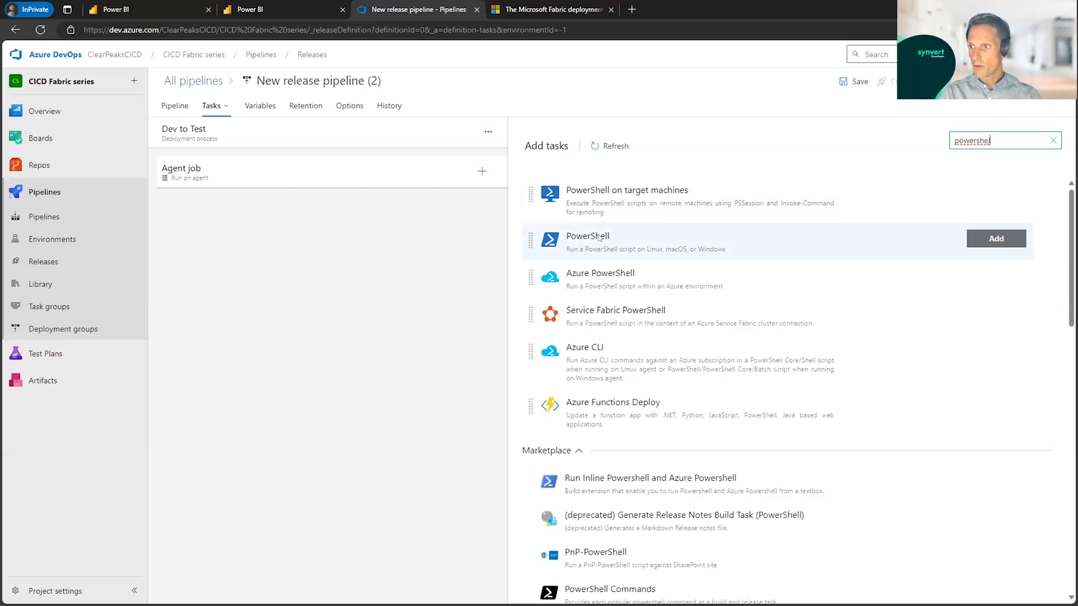
pyautogui.click(811, 240)
pyautogui.click(997, 239)
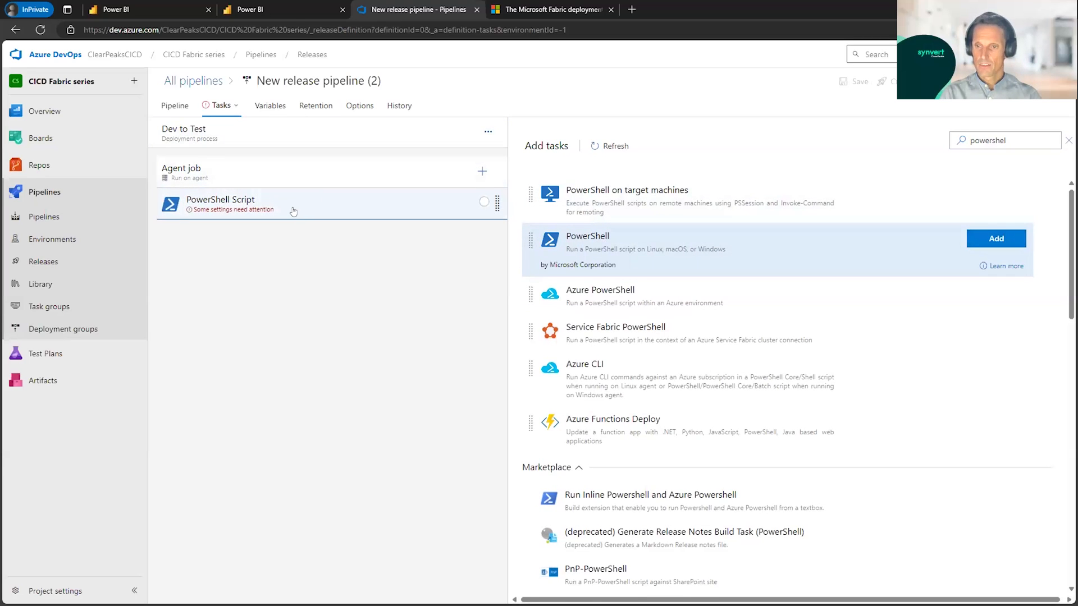
# Step: Set the PowerShell task's display name to "DeployAll PBI Content Dev to Test"
pyautogui.click(293, 211)
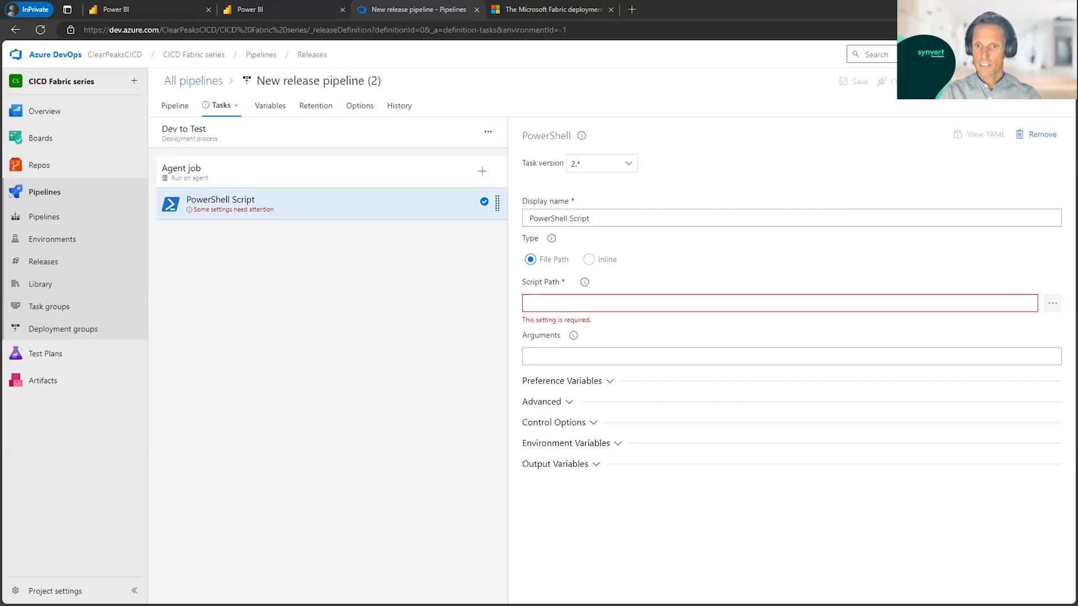
pyautogui.moveTo(597, 218); pyautogui.dragTo(489, 223)
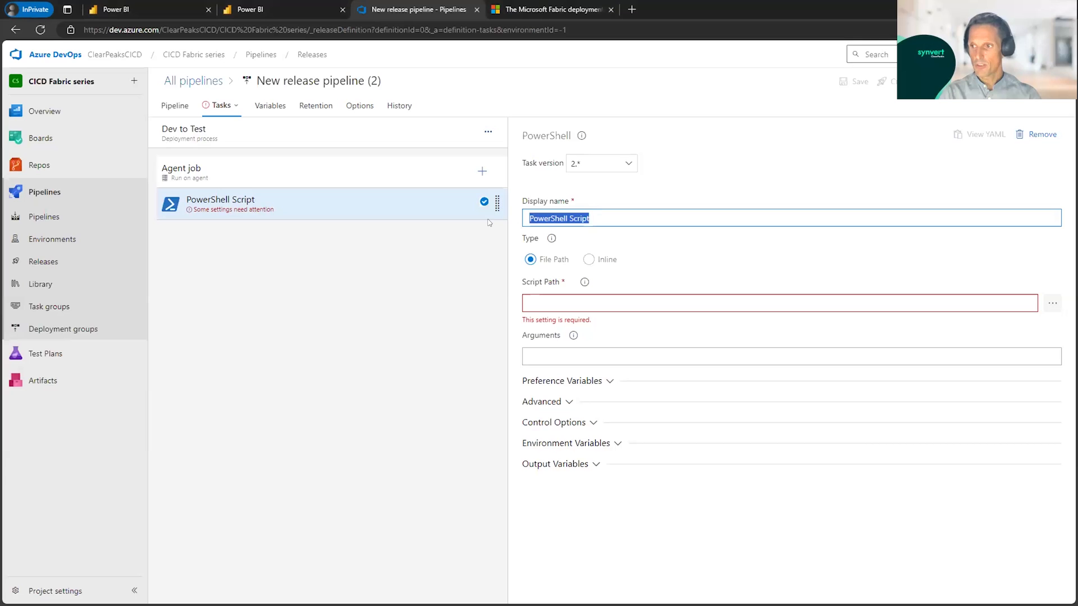
pyautogui.write('DeployAll PBI Content Dev to Test')
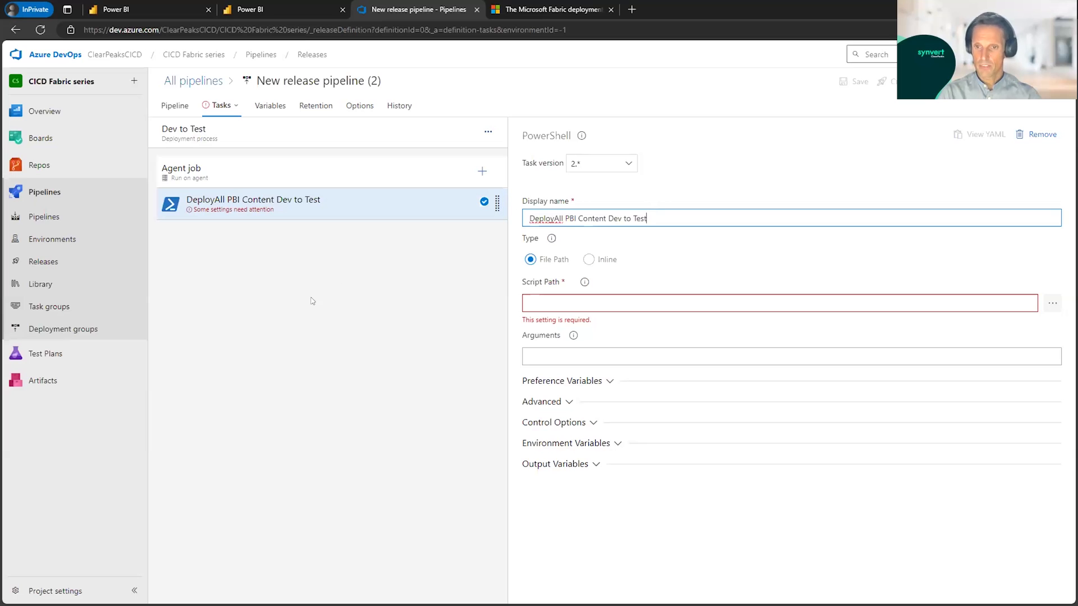
# Step: Set the script path to scripts/DeploymentPipelines-DeployAll.ps1 and enter arguments for pipeline "CICD_Deployment", source "Development", target "Test" and note "Deployment test from Dev to Test"
pyautogui.click(1052, 304)
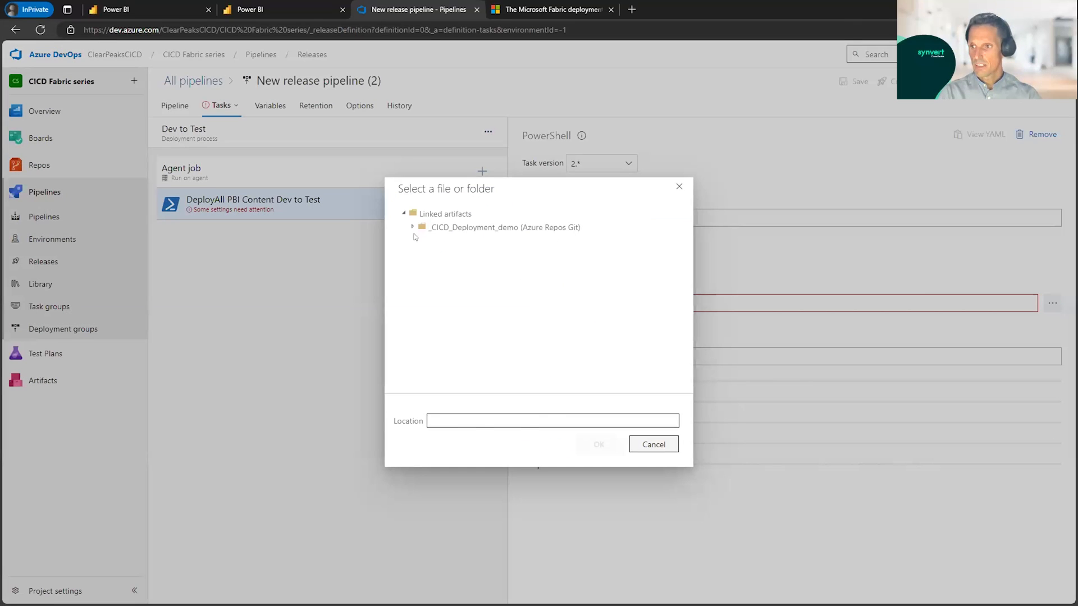
pyautogui.click(411, 228)
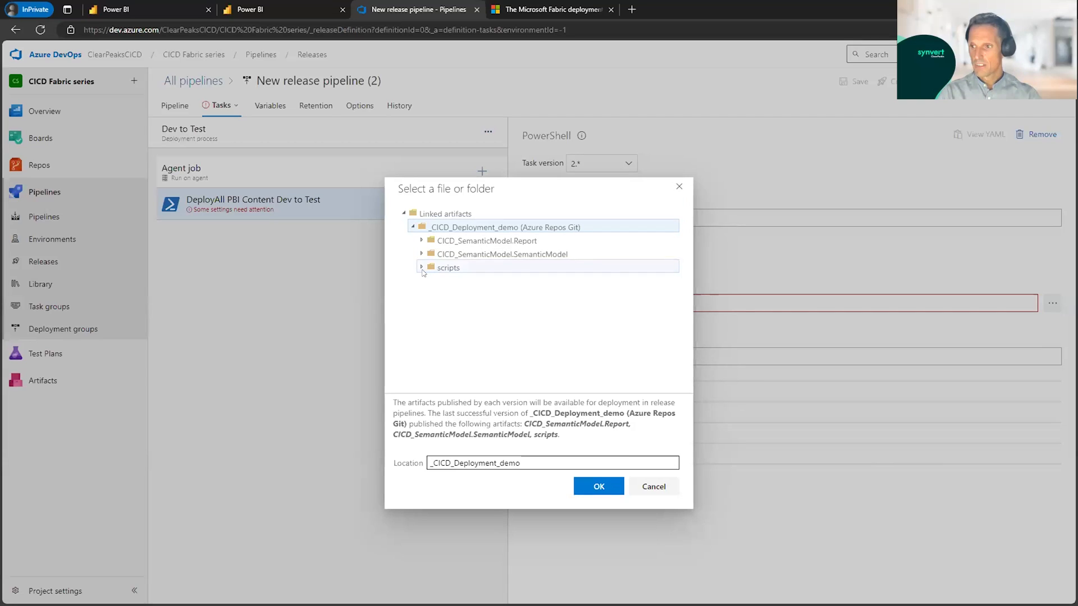
pyautogui.click(422, 268)
pyautogui.click(485, 282)
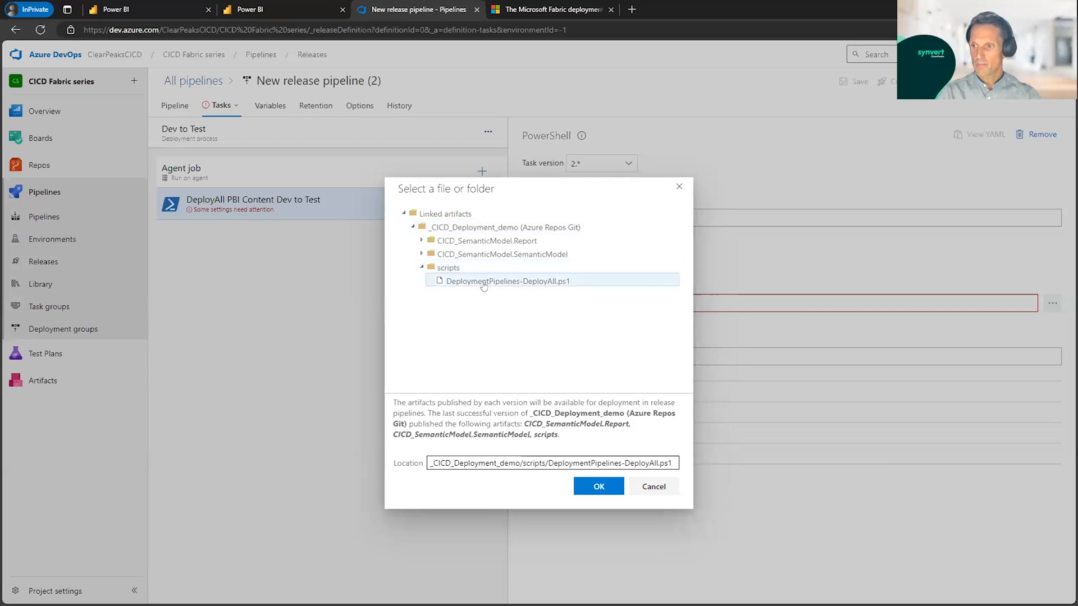
pyautogui.click(599, 487)
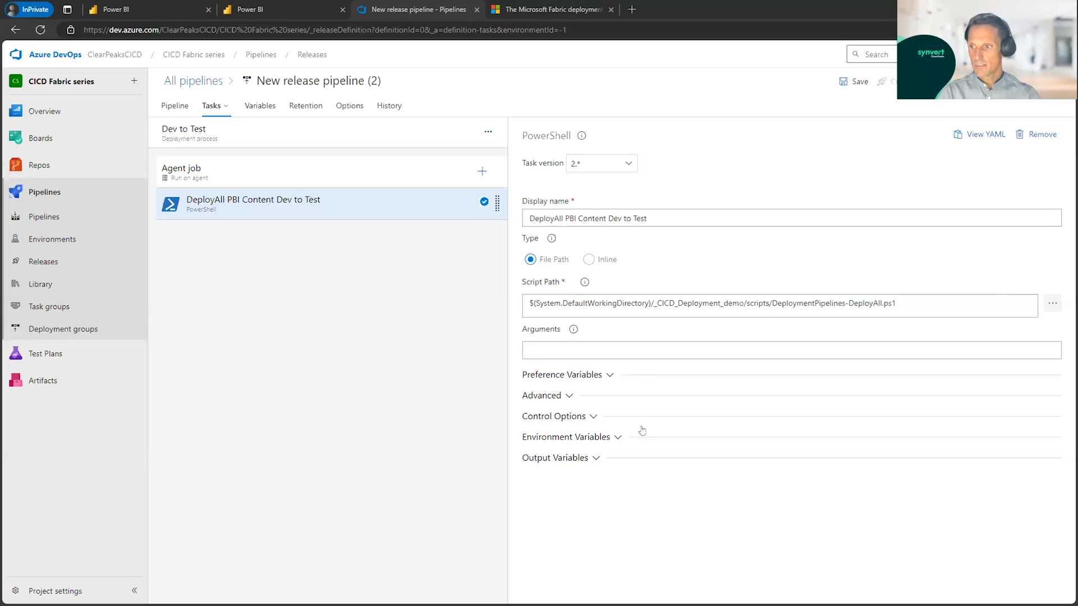
pyautogui.click(556, 346)
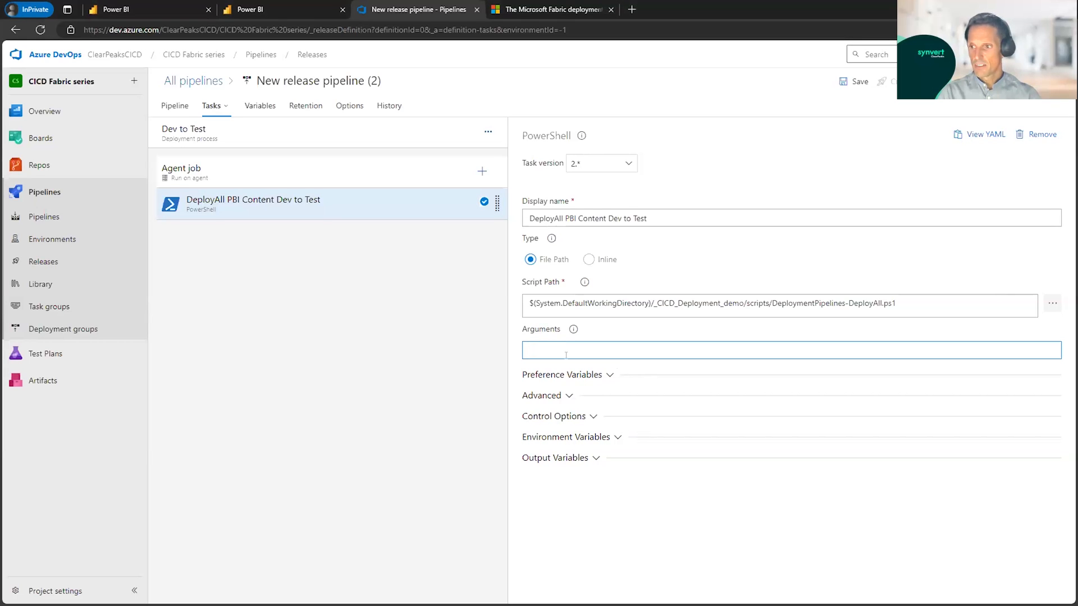
pyautogui.write('Argurments: -deploymentPipelineName "CICD_Deployment" -sourceStageName "Development" -targetStageName "Test" -deploymentNote "Deployment test from Dev to Test"')
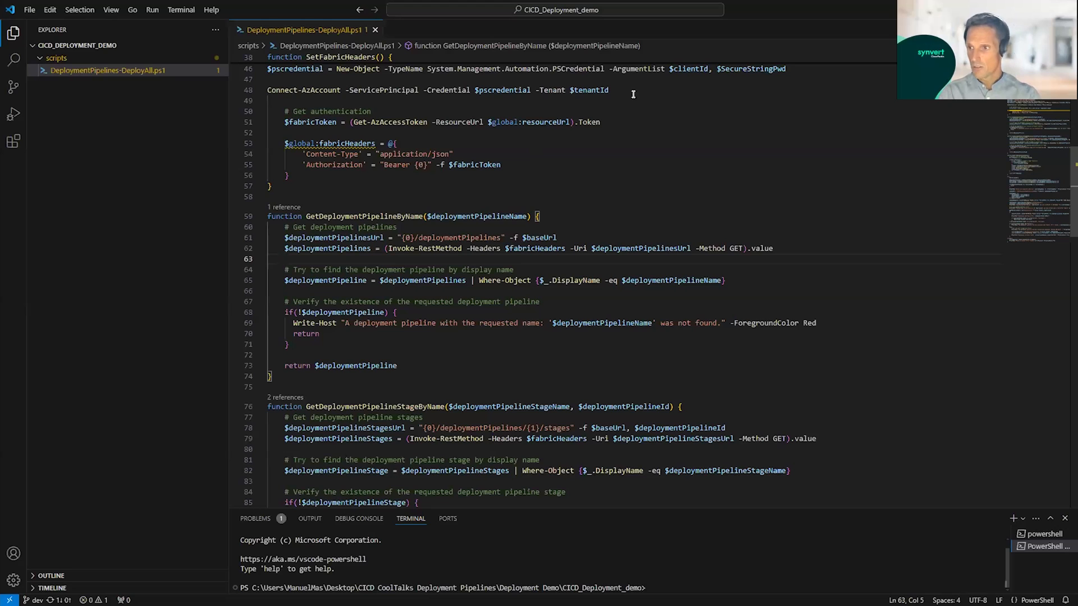
# Step: Review the service principal login, parameters and source control state of DeploymentPipelines-DeployAll.ps1 in VS Code, and return to the release pipeline
pyautogui.moveTo(671, 91); pyautogui.dragTo(258, 85)
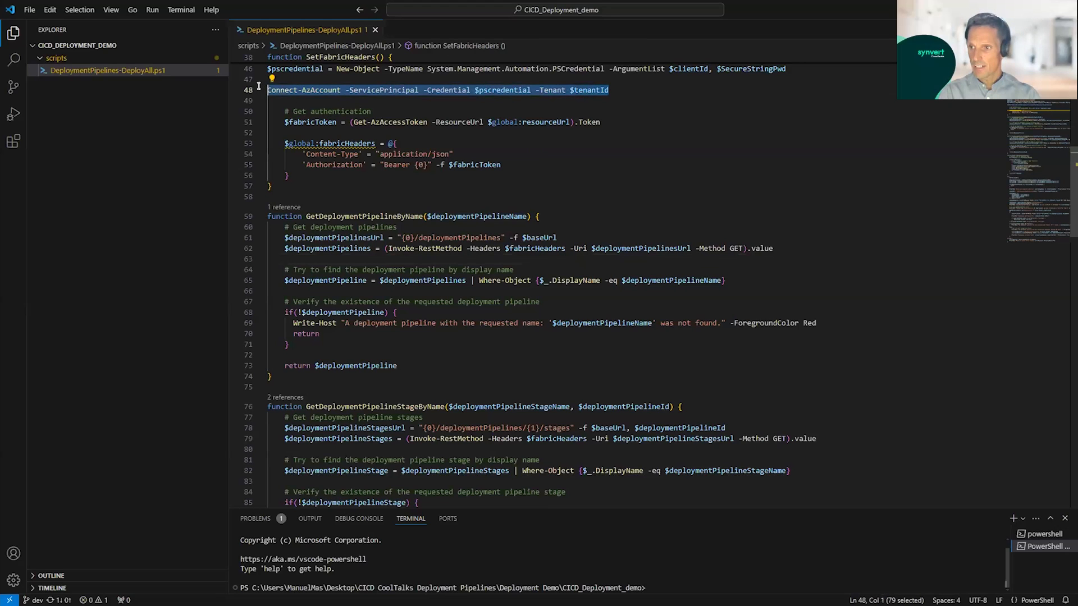
pyautogui.click(347, 99)
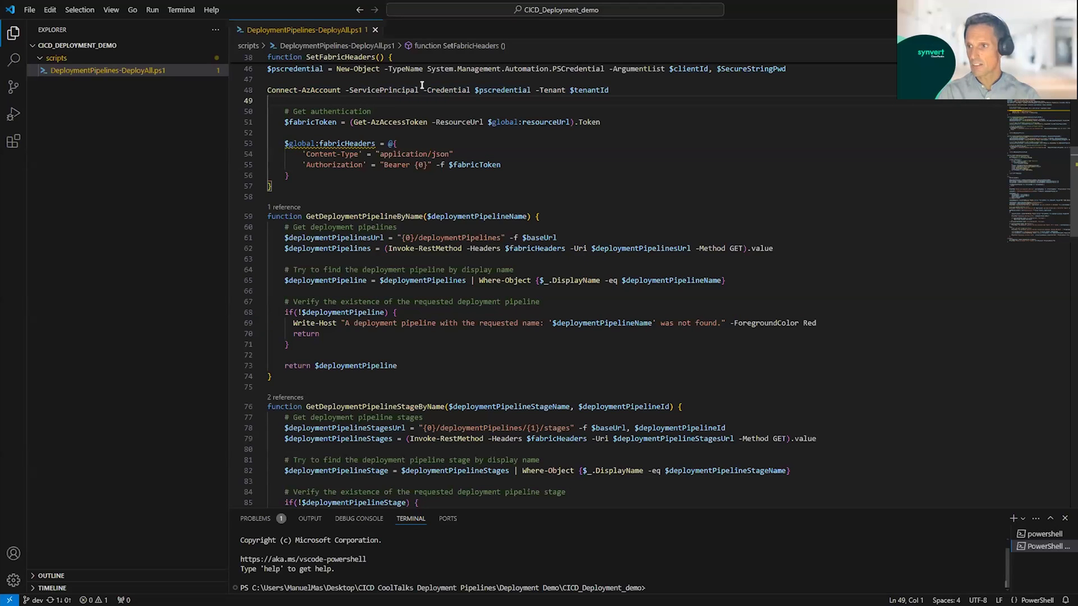
pyautogui.scroll(2, 439, 145)
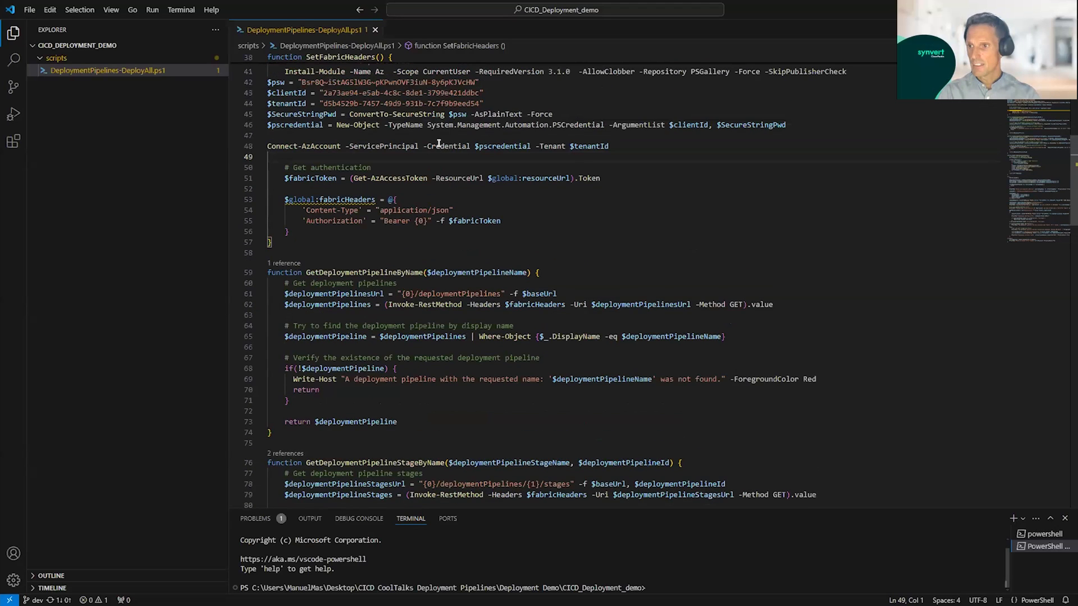
pyautogui.scroll(-1, 439, 144)
pyautogui.scroll(-1, 438, 143)
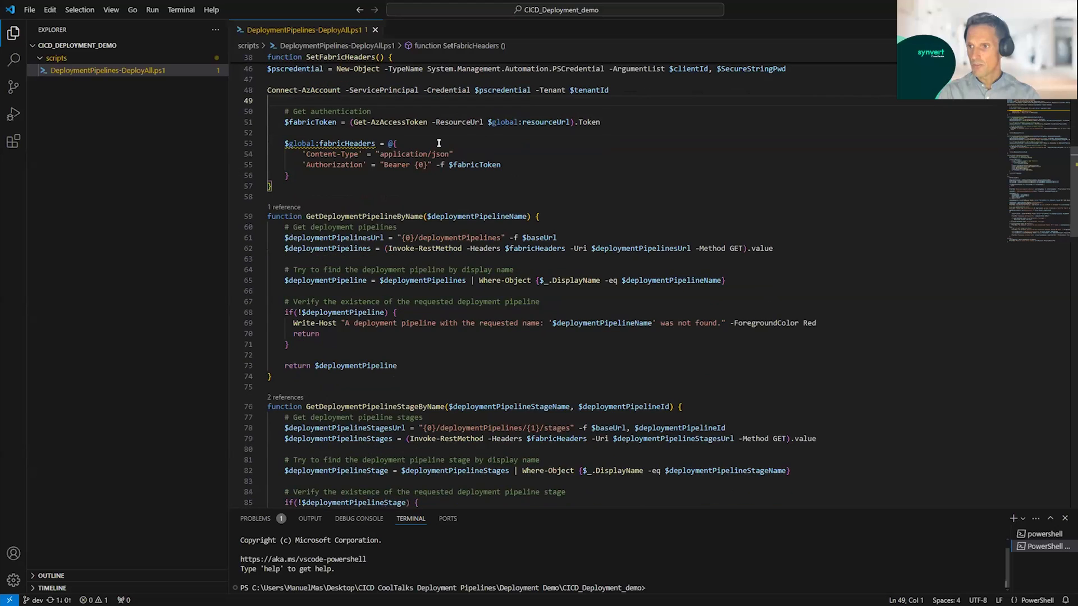
pyautogui.scroll(-2, 439, 143)
pyautogui.scroll(15, 438, 143)
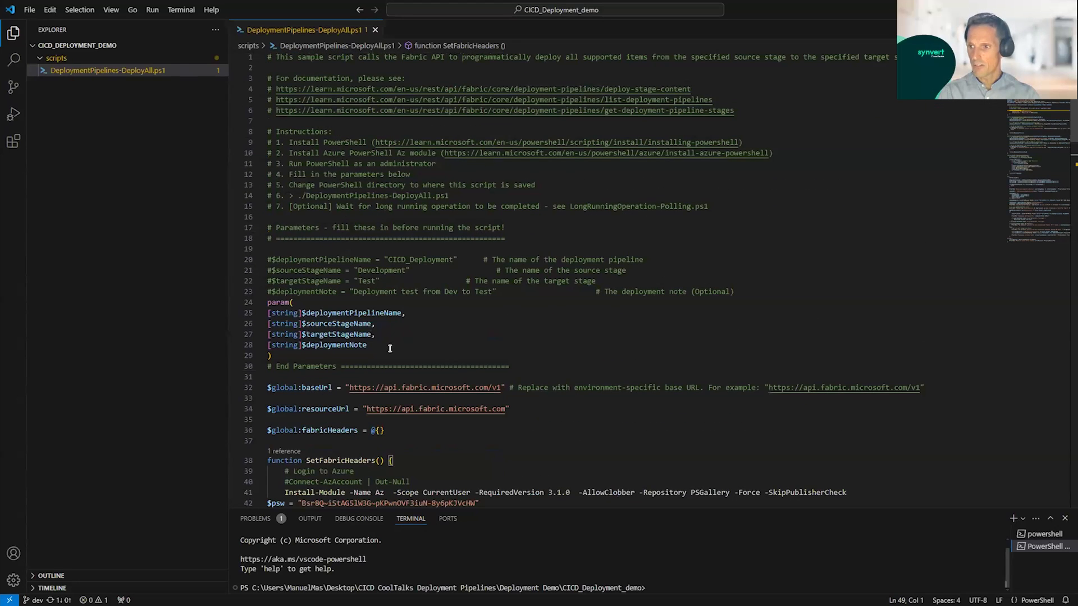
pyautogui.moveTo(272, 356); pyautogui.dragTo(267, 313)
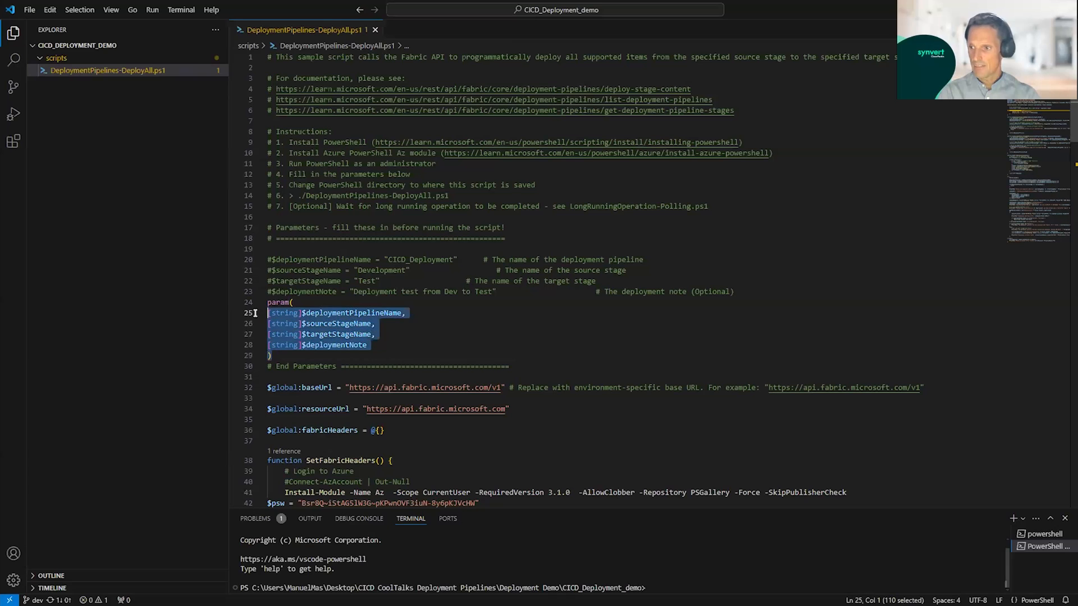
pyautogui.click(523, 344)
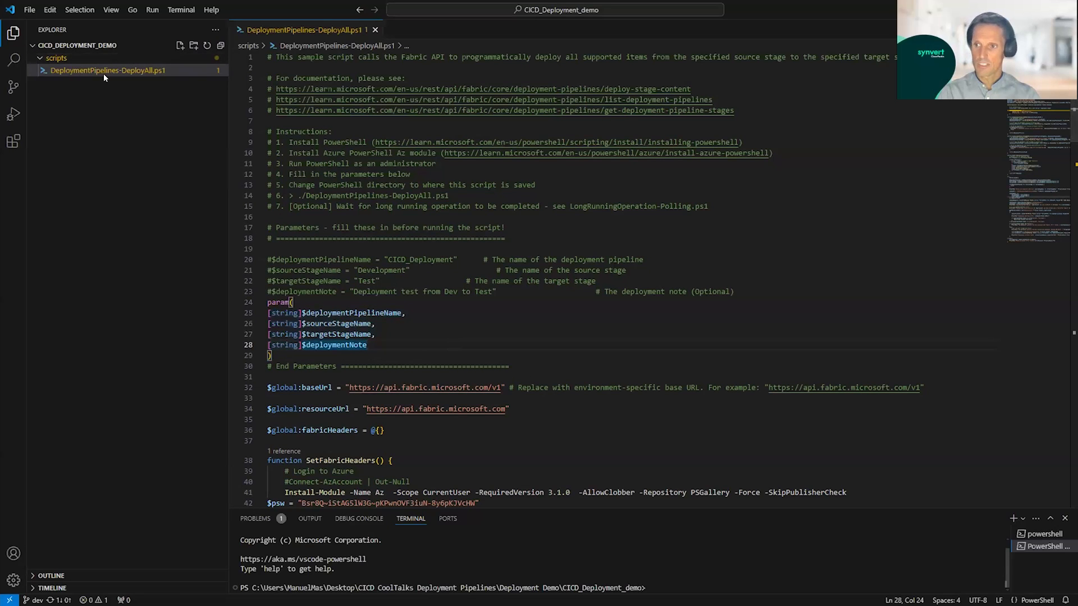
pyautogui.click(14, 88)
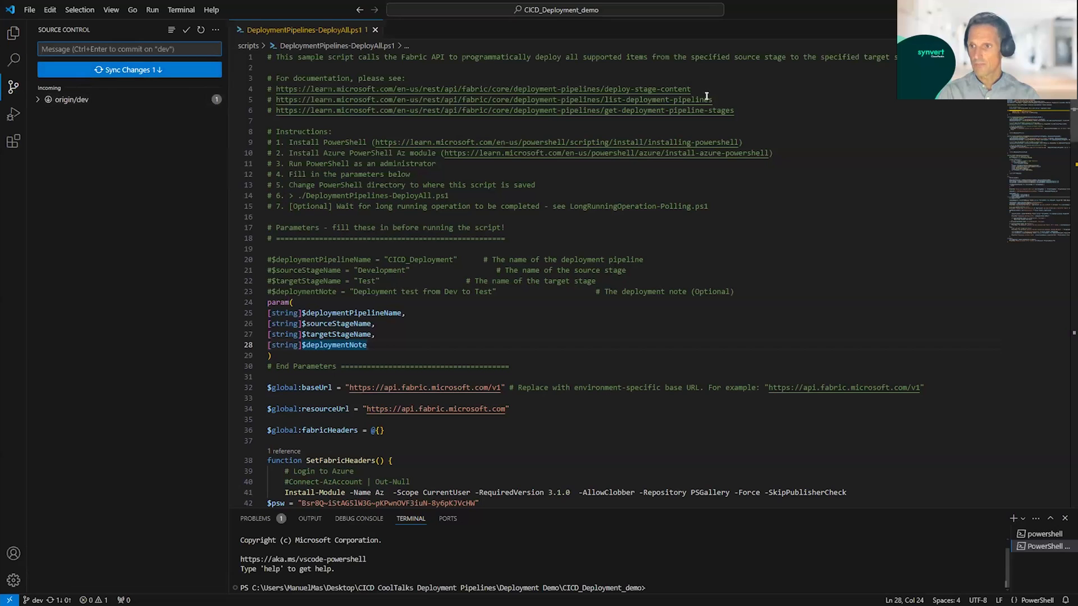
pyautogui.click(1012, 10)
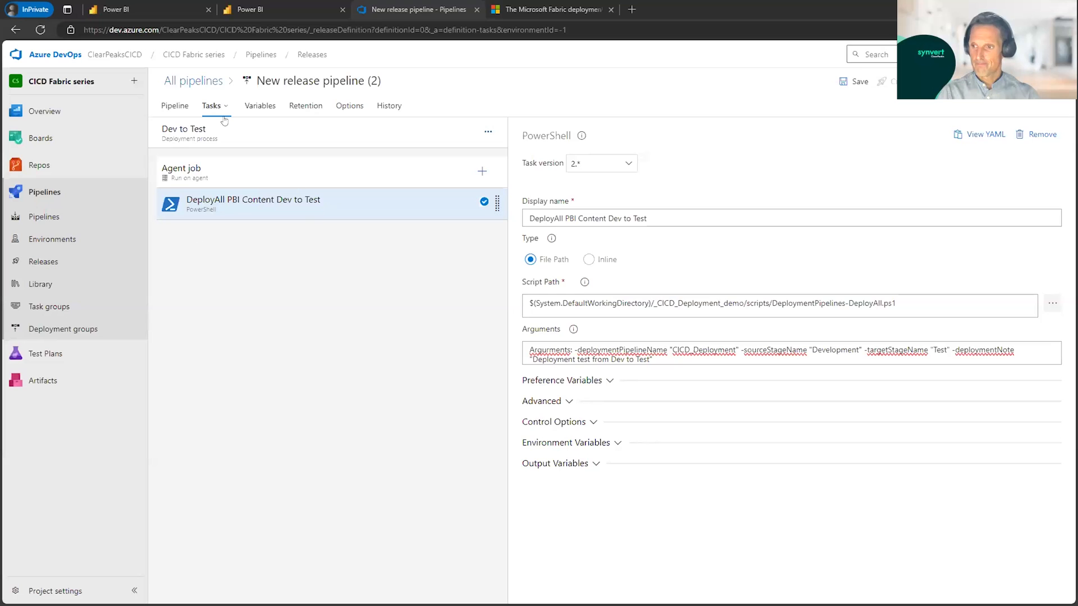
# Step: Clone the Dev to Test stage in the release pipeline and open the copy's properties
pyautogui.click(175, 105)
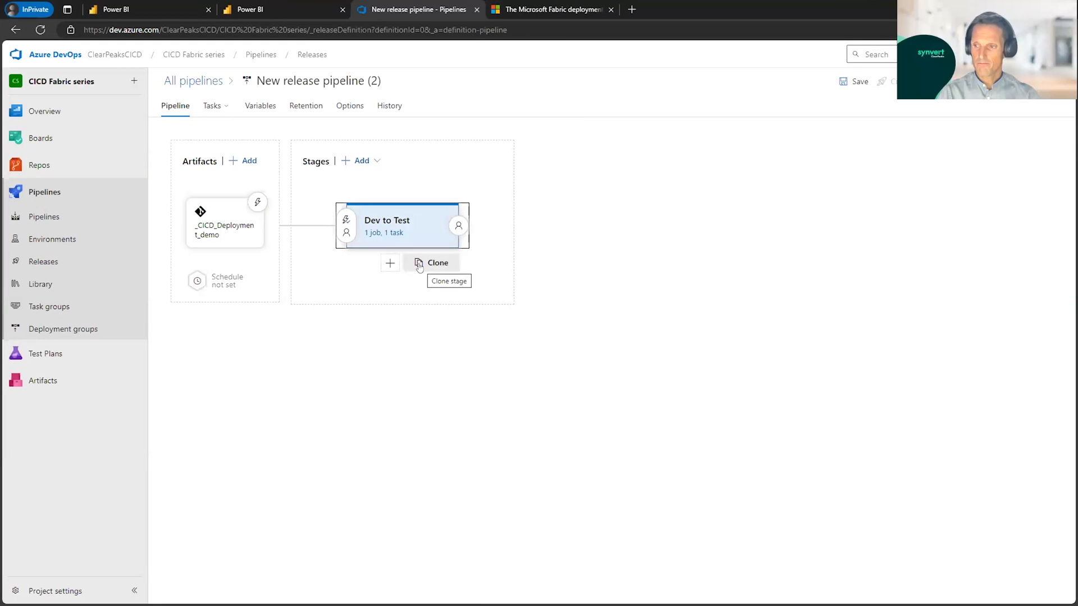
pyautogui.click(419, 264)
pyautogui.click(598, 225)
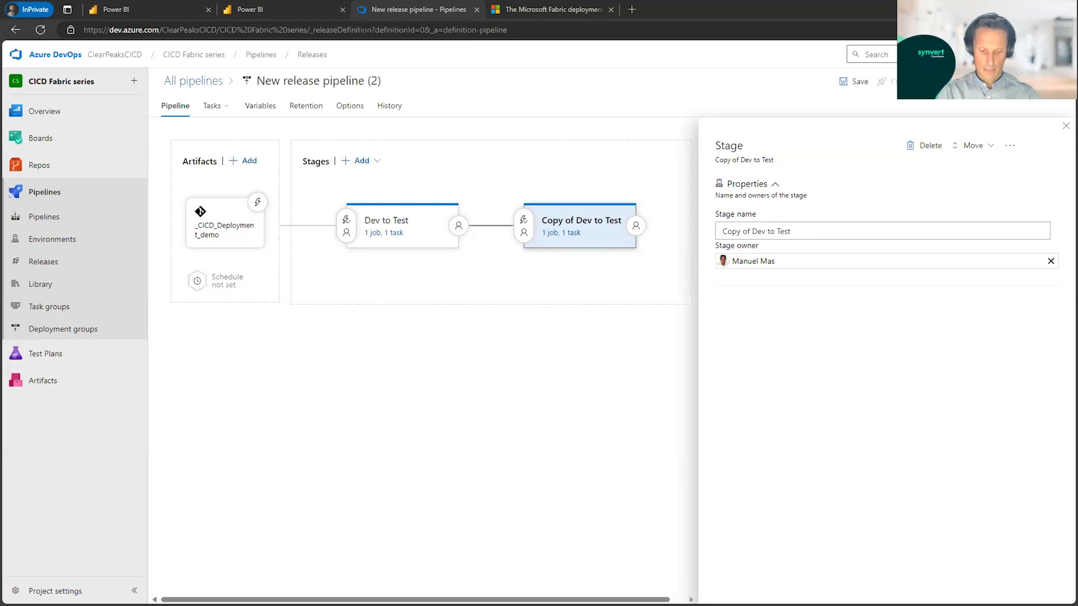
# Step: Rename the cloned stage "Test to Prod" and close its properties
pyautogui.moveTo(792, 231); pyautogui.dragTo(715, 234)
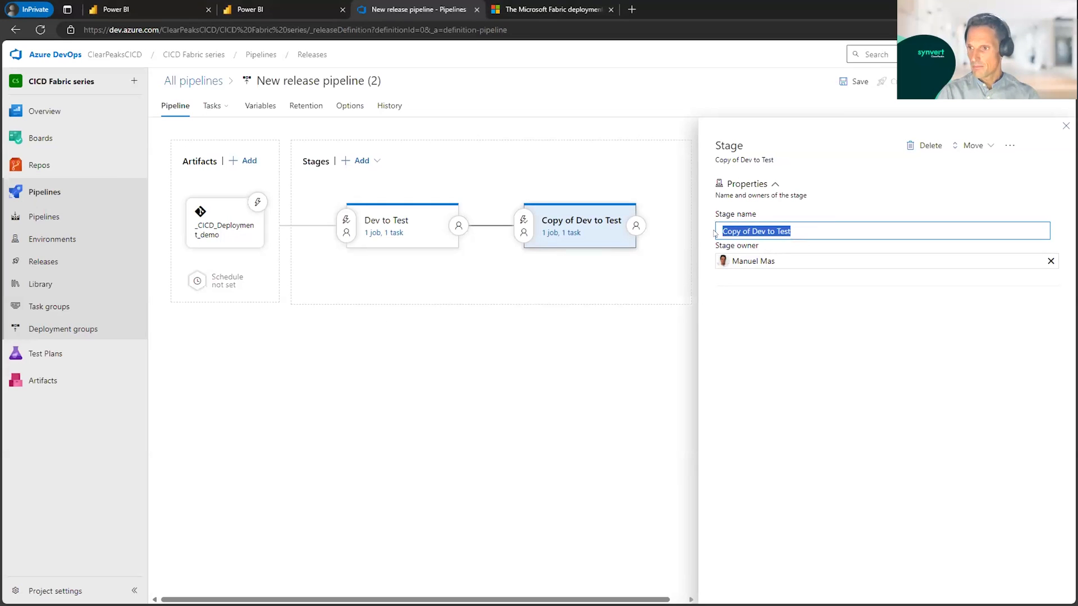
pyautogui.click(759, 231)
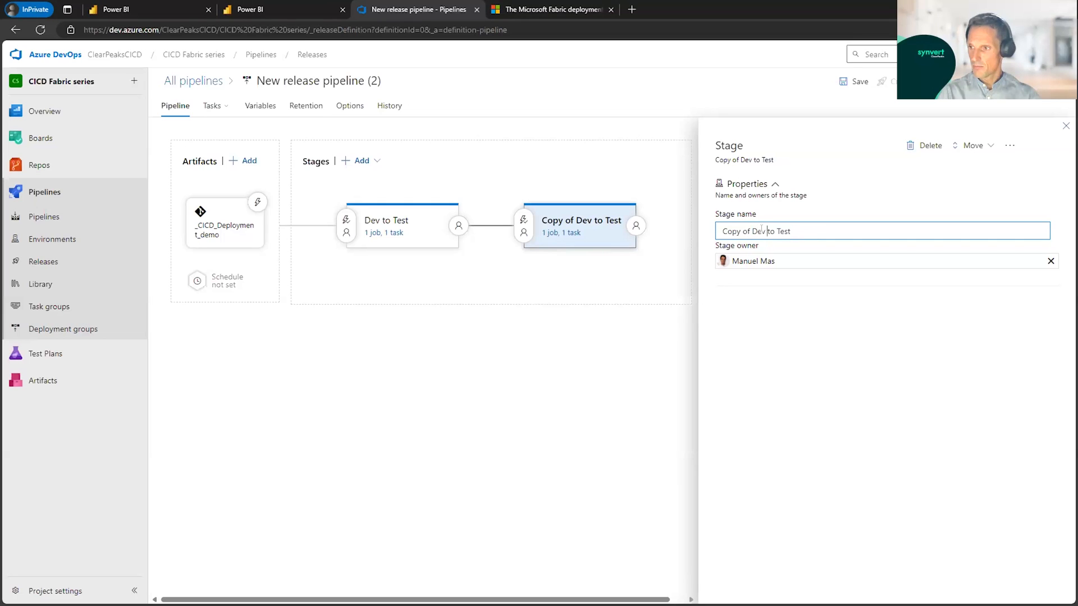
pyautogui.moveTo(762, 230); pyautogui.dragTo(707, 237)
pyautogui.write('P')
pyautogui.press('BackSpace')
pyautogui.write('Test')
pyautogui.hotkey('ctrl', 'shift', 'Left')
pyautogui.write('Prod')
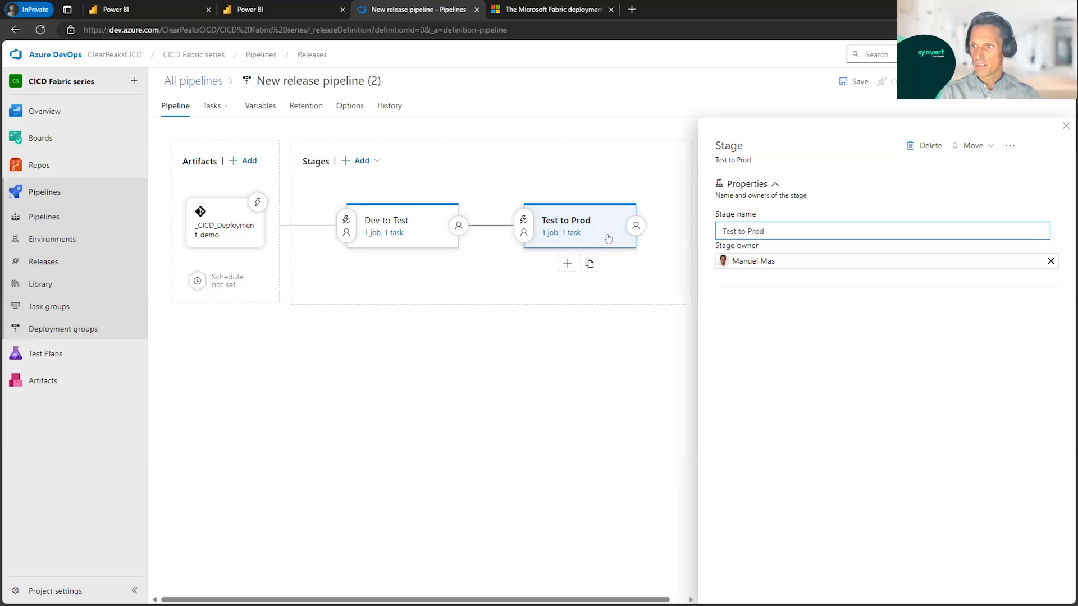
pyautogui.click(1065, 126)
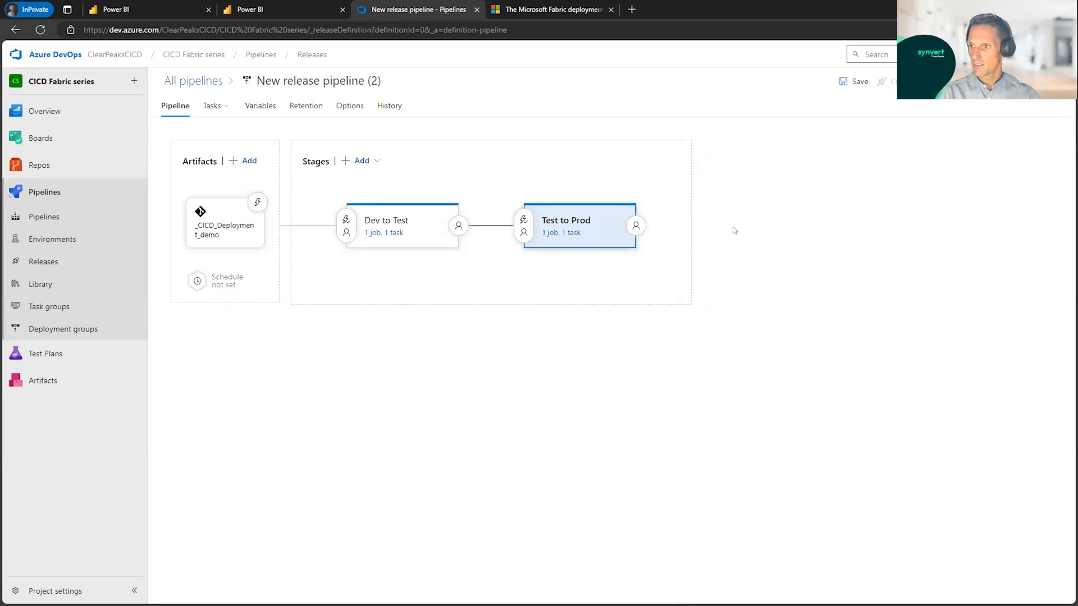
# Step: Set the display name of the Test to Prod stage's PowerShell task to "DeployAll PBI Content Test to Prod"
pyautogui.click(572, 234)
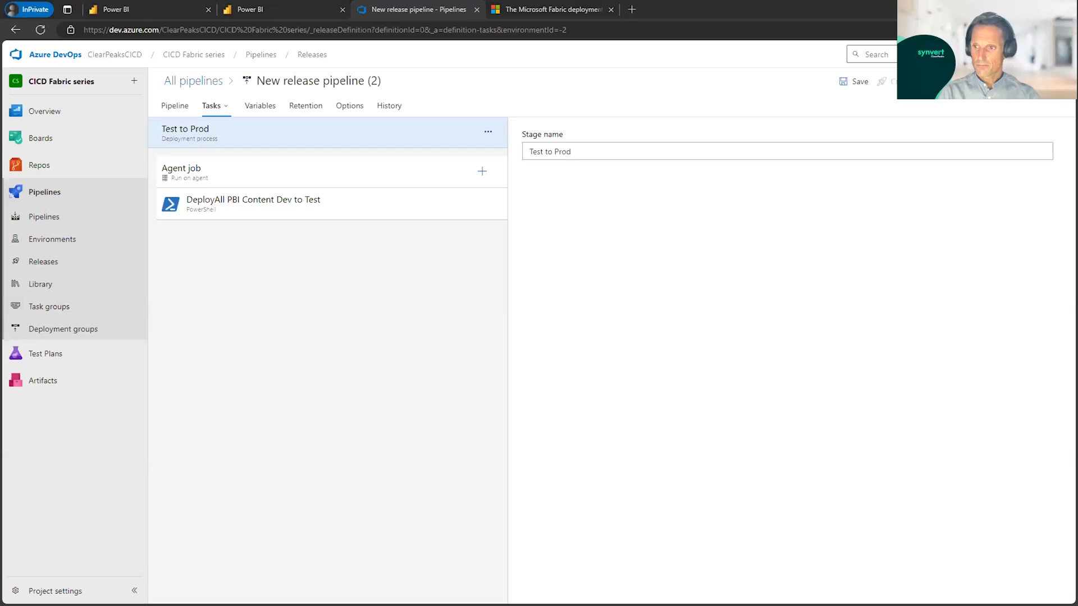
pyautogui.click(348, 208)
pyautogui.moveTo(662, 215); pyautogui.dragTo(499, 221)
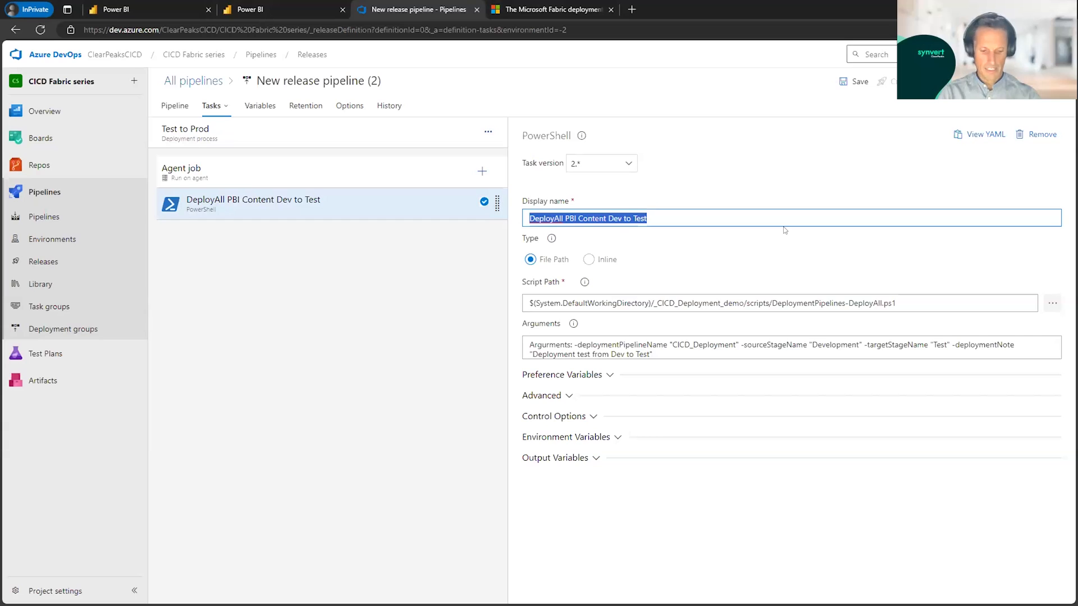
pyautogui.write('DeployAll PBI Content Test to Prod')
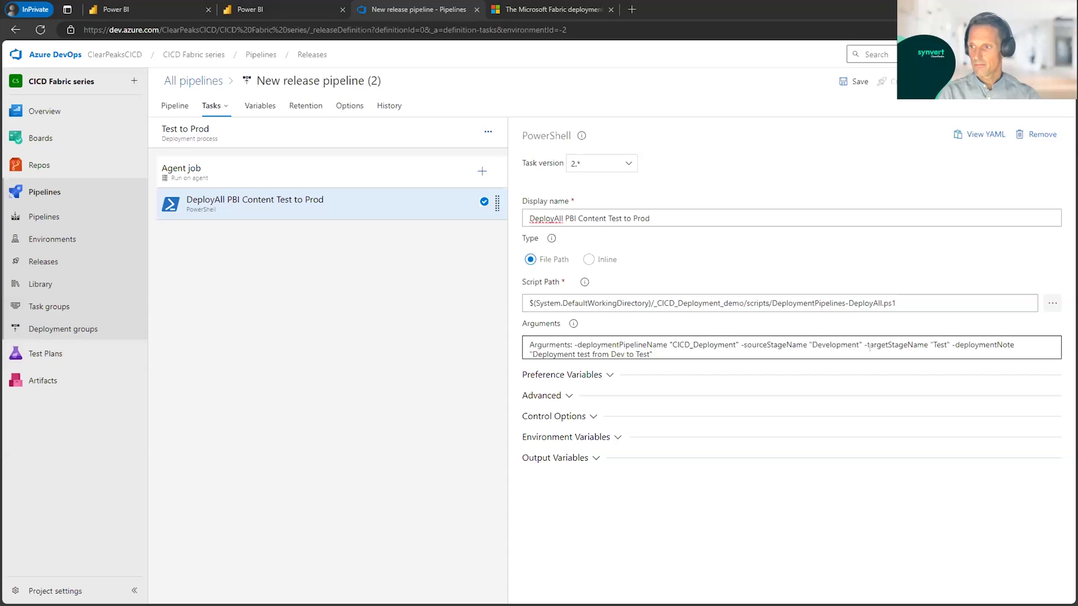
# Step: Replace the task's arguments with pipeline "CICD_Deployment", source stage "Test", target stage "Production" and deployment note "Deployment from Test to Prod"
pyautogui.moveTo(665, 354); pyautogui.dragTo(499, 347)
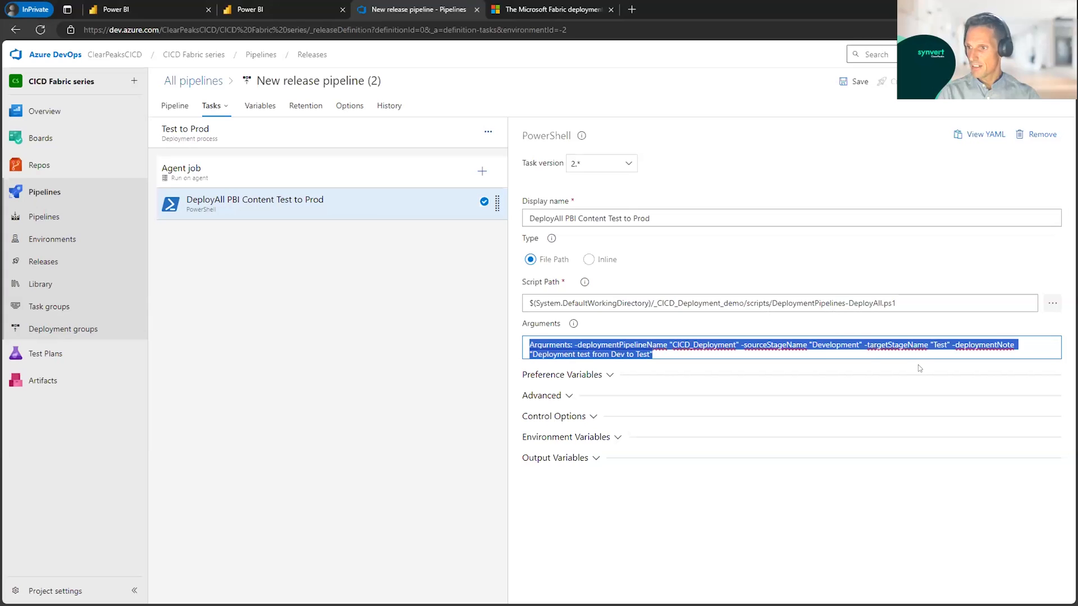
pyautogui.write('Arguments: -deploymentPipelineName "CICD_Deployment" -sourceStageName "Test" -targetStageName "Production" -deploymentNote "Deployment from Test to Prod"')
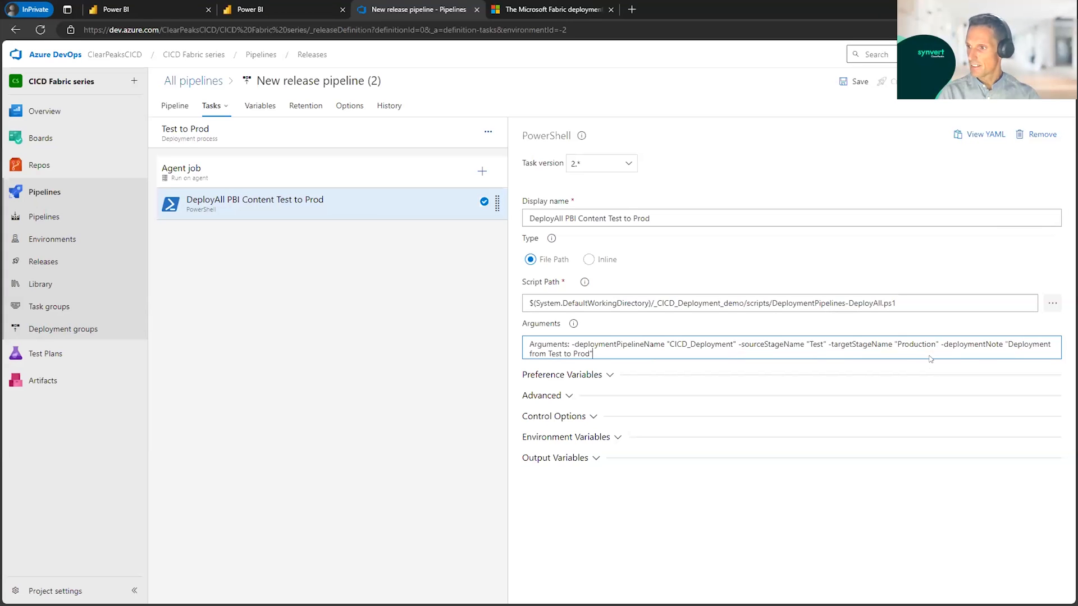
pyautogui.moveTo(899, 343); pyautogui.dragTo(905, 344)
pyautogui.click(813, 345)
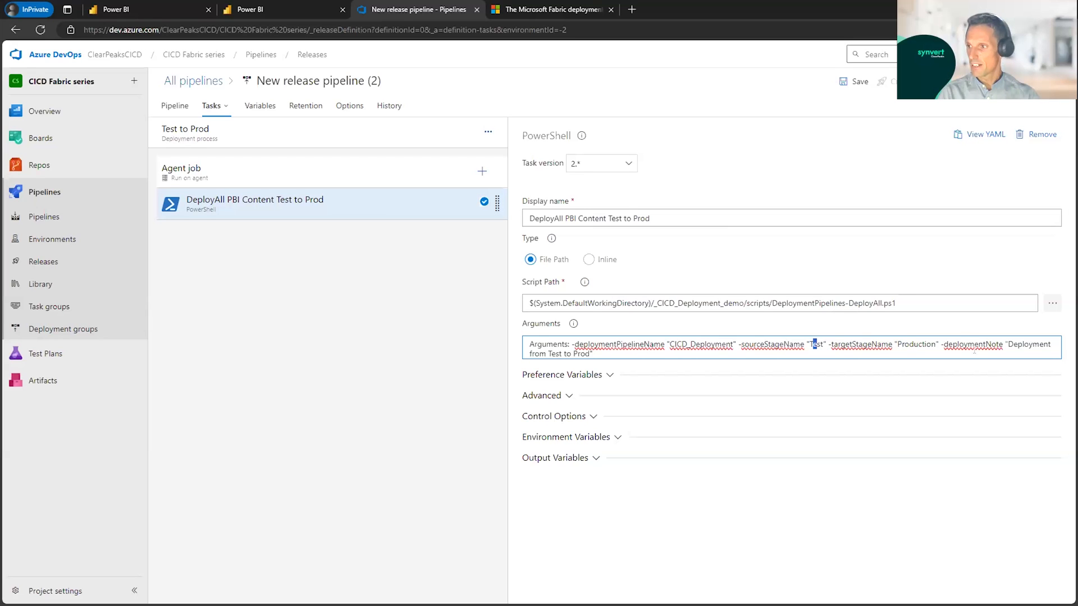
# Step: Enable pre-deployment approvals on the Test to Prod stage and add the responsible colleague as approver
pyautogui.click(1010, 344)
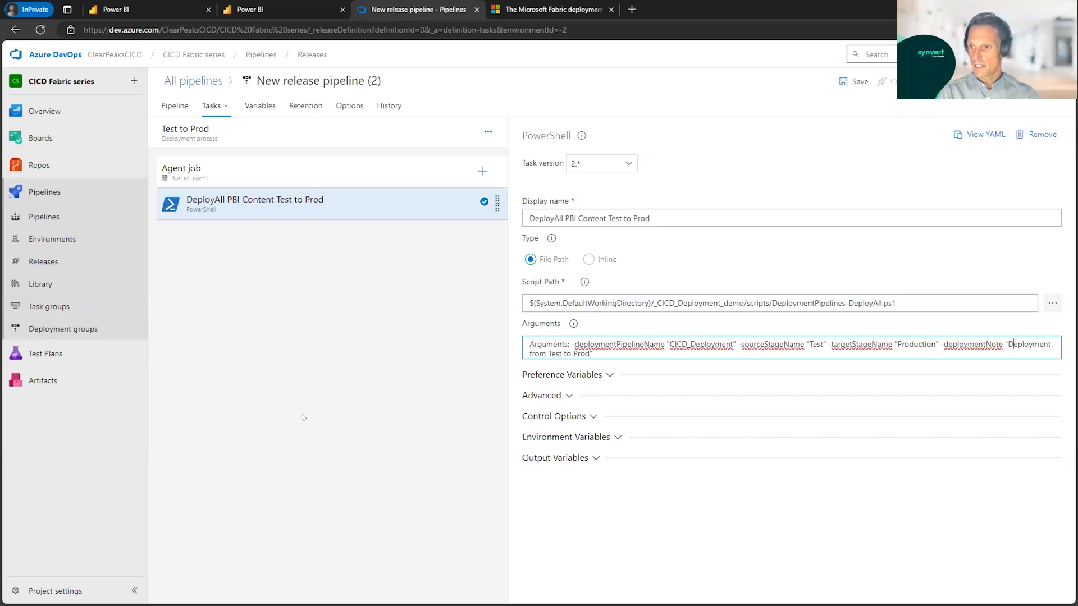
pyautogui.click(181, 107)
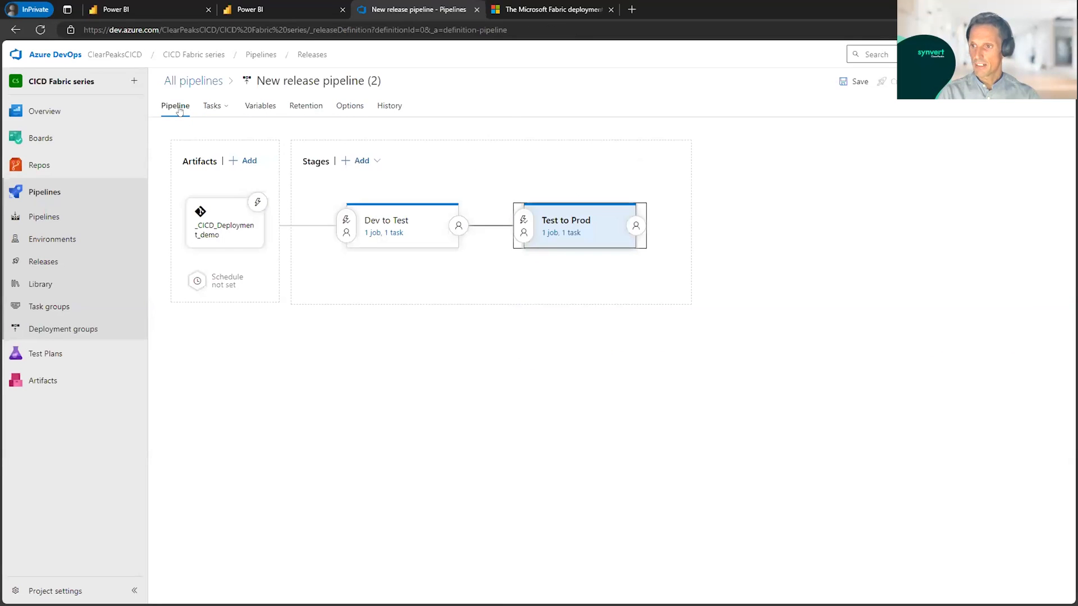
pyautogui.click(519, 237)
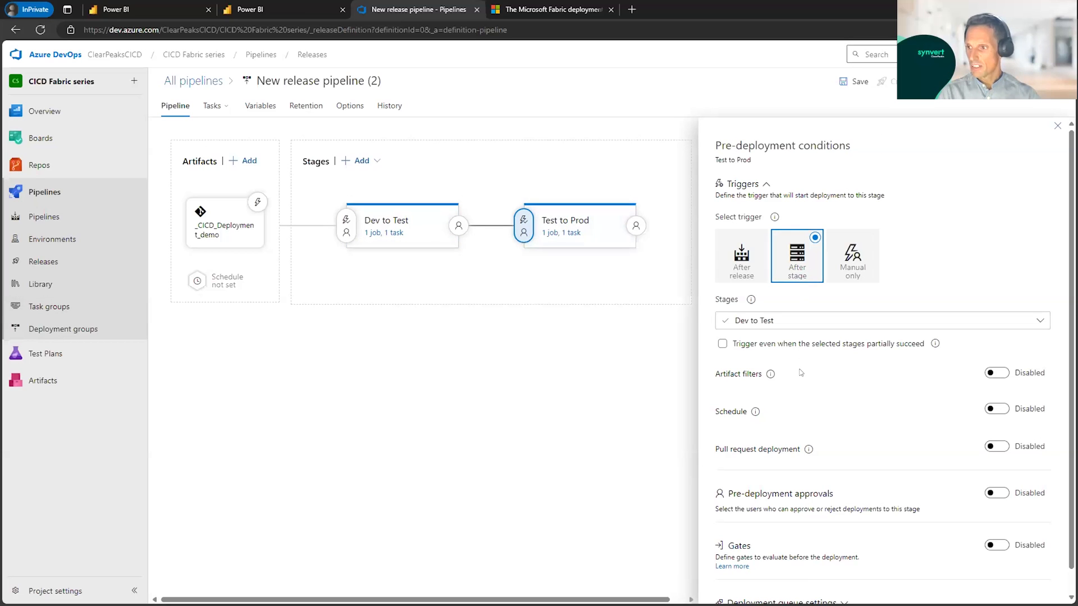
pyautogui.scroll(-1, 800, 373)
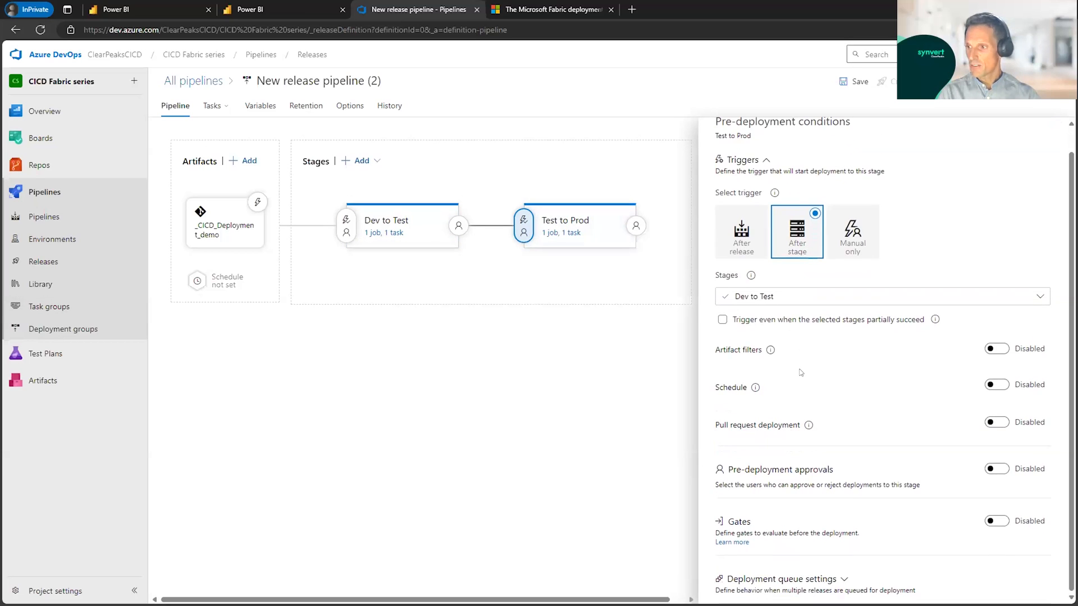
pyautogui.click(998, 470)
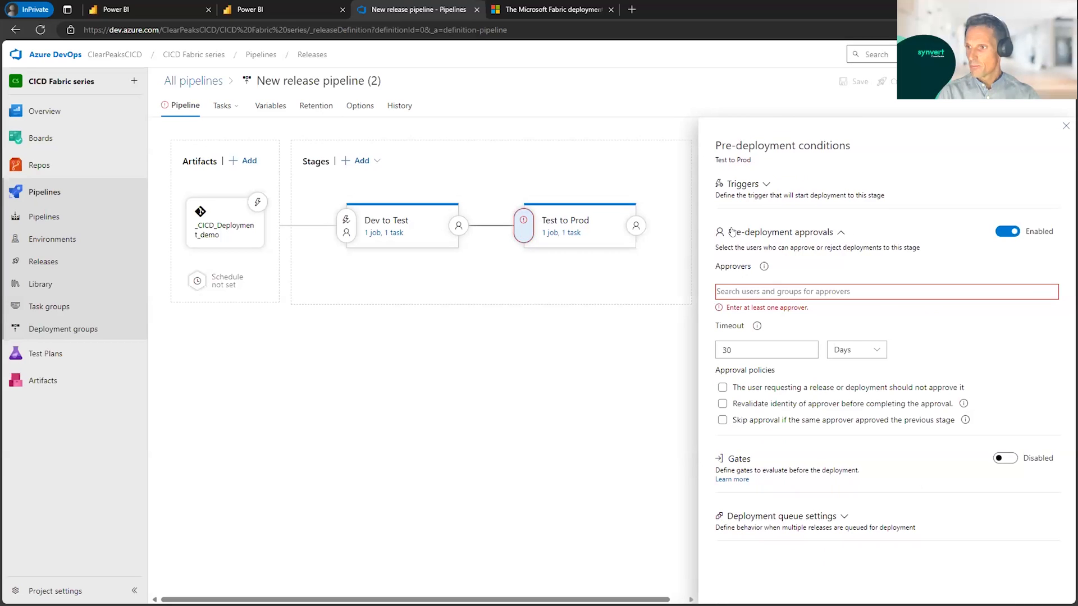
pyautogui.click(745, 292)
pyautogui.write('manuel')
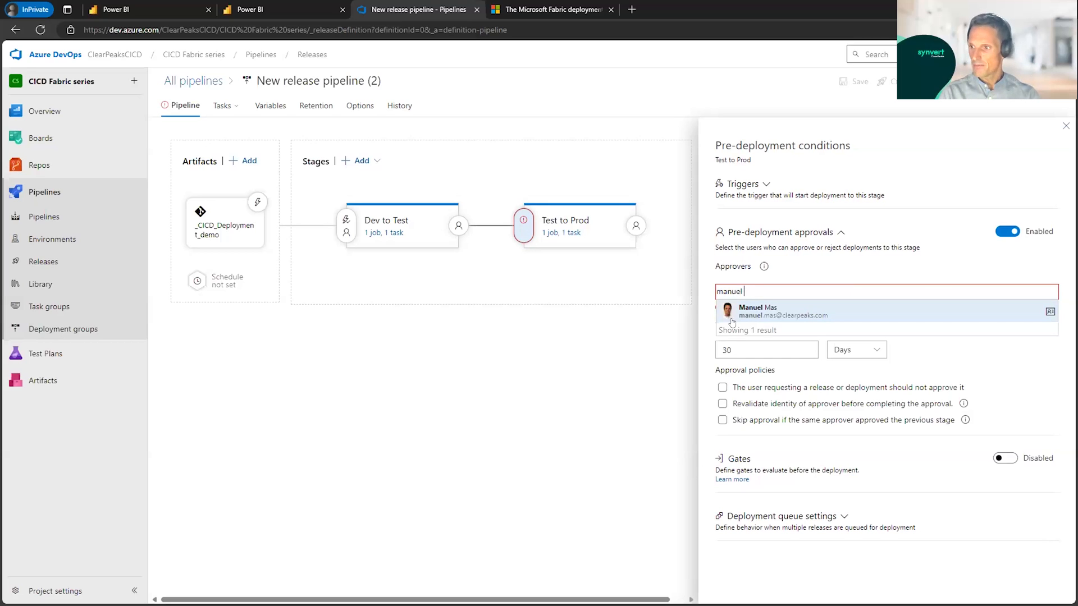
pyautogui.click(738, 313)
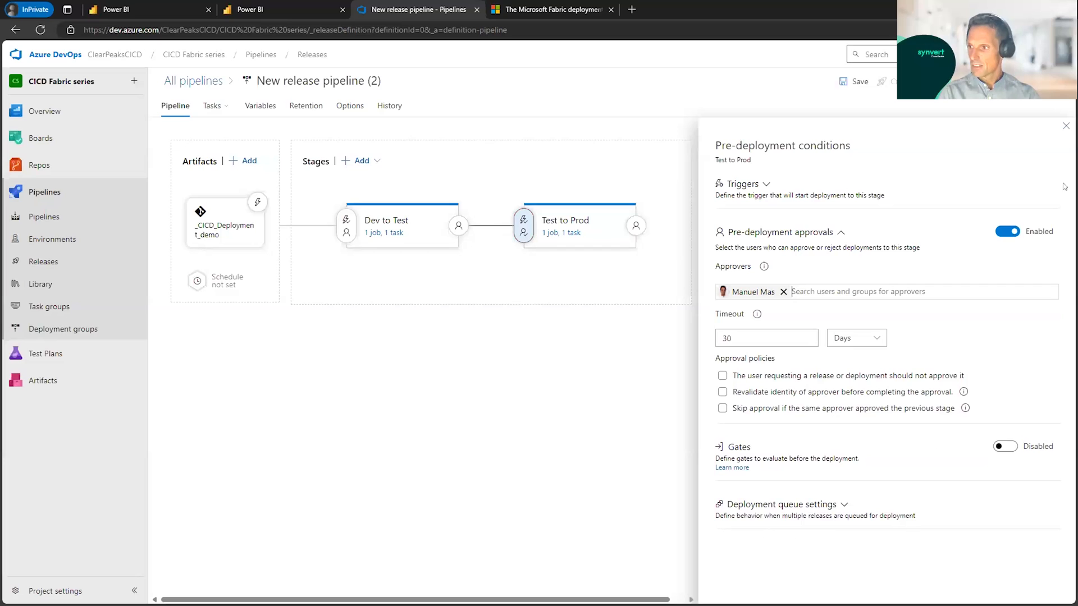
pyautogui.click(1065, 127)
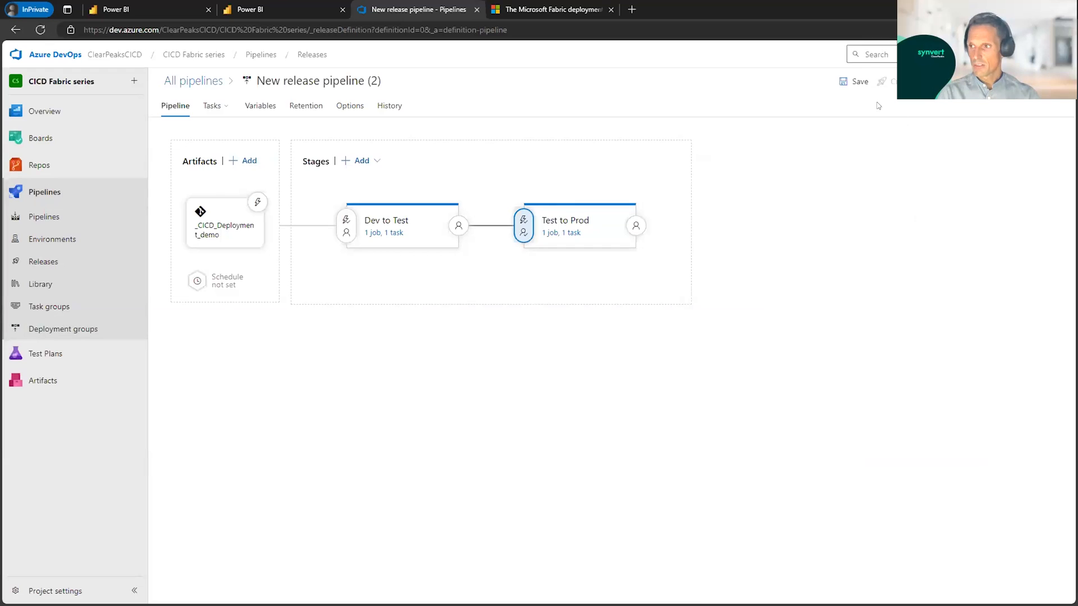
# Step: Save the release pipeline in the root folder, and create and open a new release of it
pyautogui.click(857, 83)
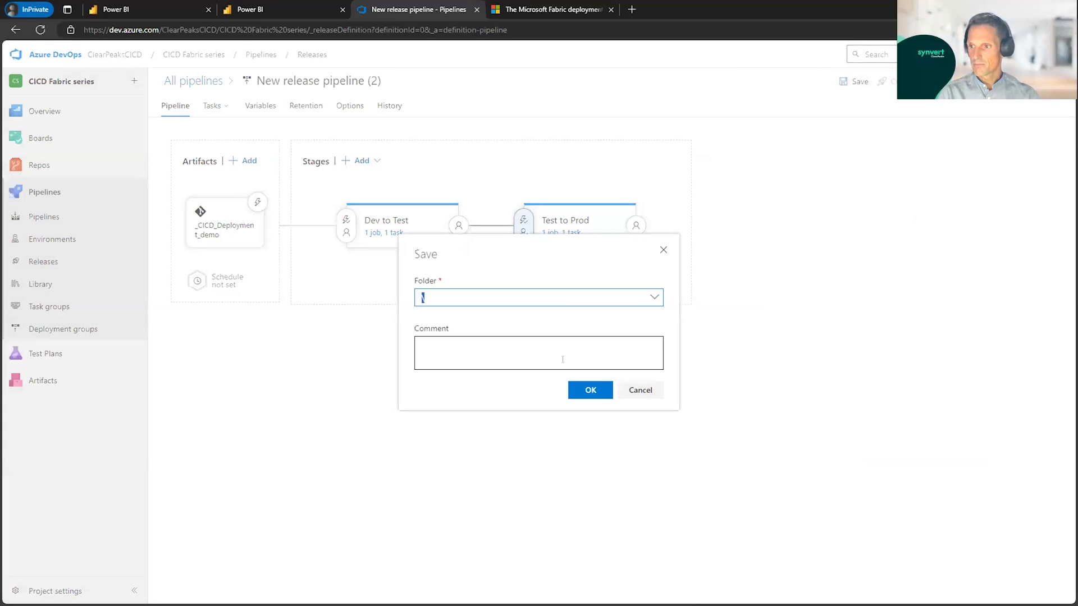
pyautogui.click(593, 390)
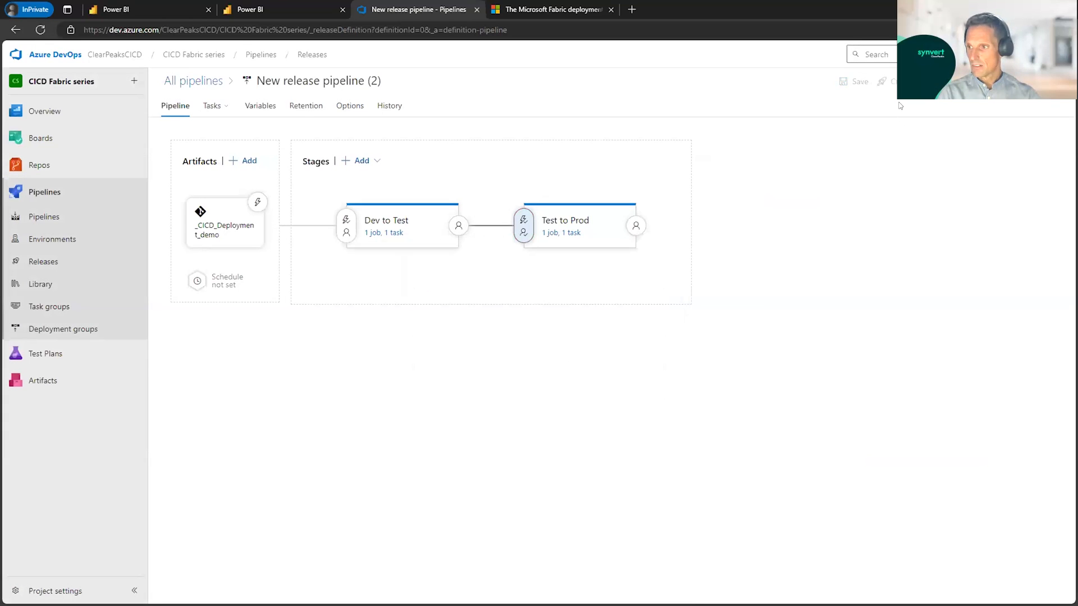
pyautogui.click(882, 81)
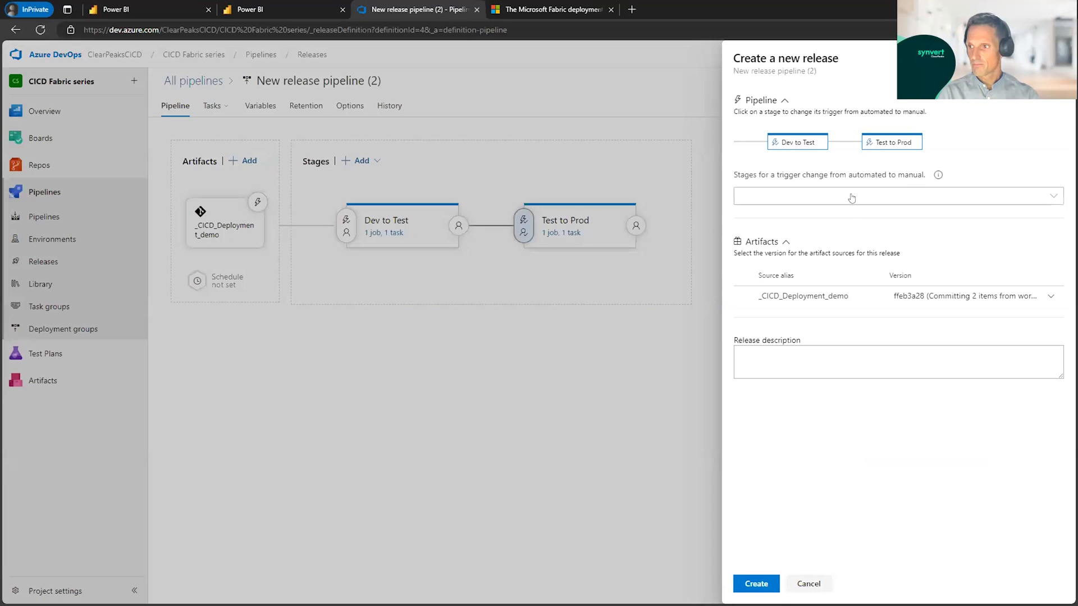
pyautogui.click(756, 584)
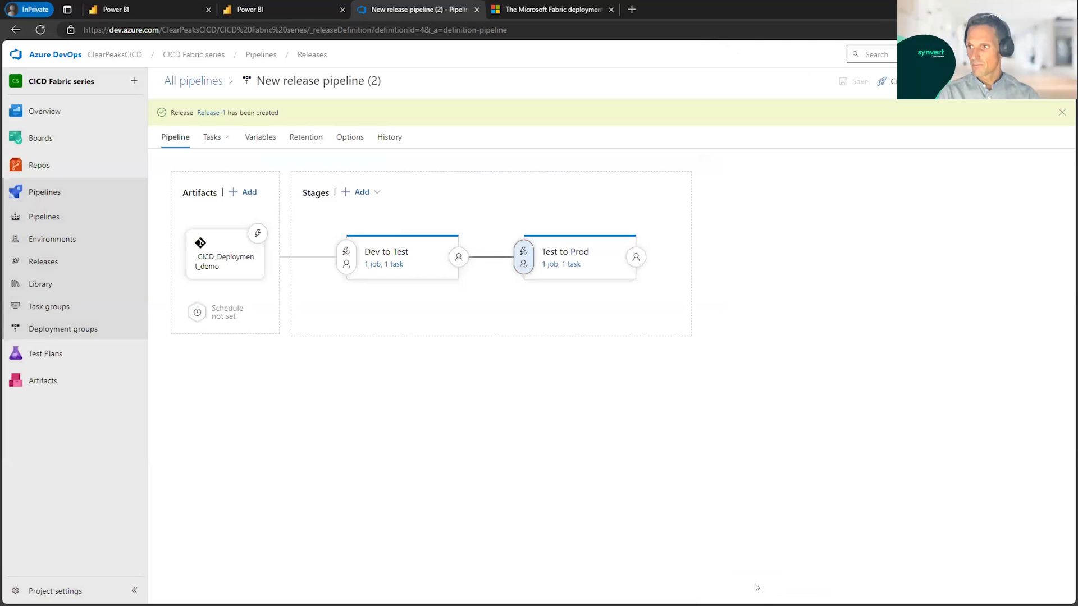
pyautogui.click(204, 113)
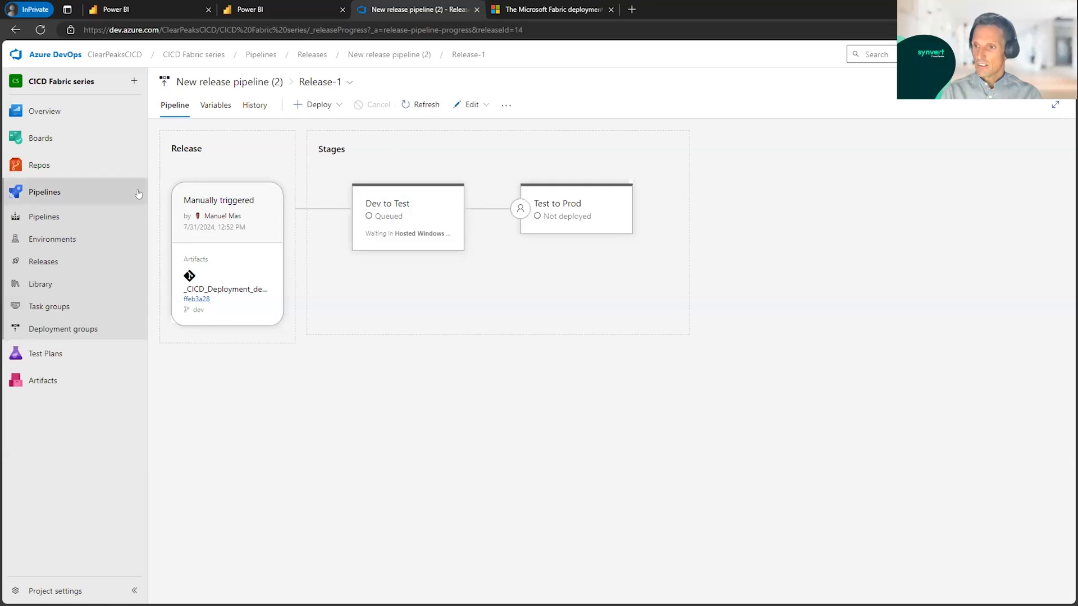
pyautogui.moveTo(365, 243)
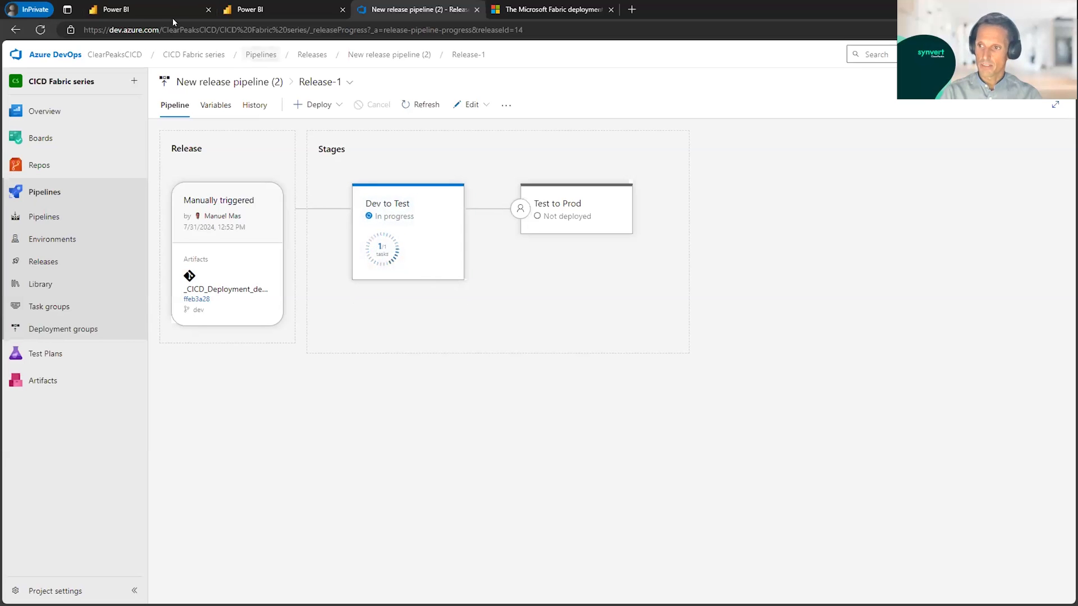
# Step: Switch to Power BI, check the contents of the WS_CICD_SemanticModels_Test workspace, and close the spare Power BI tab
pyautogui.click(149, 12)
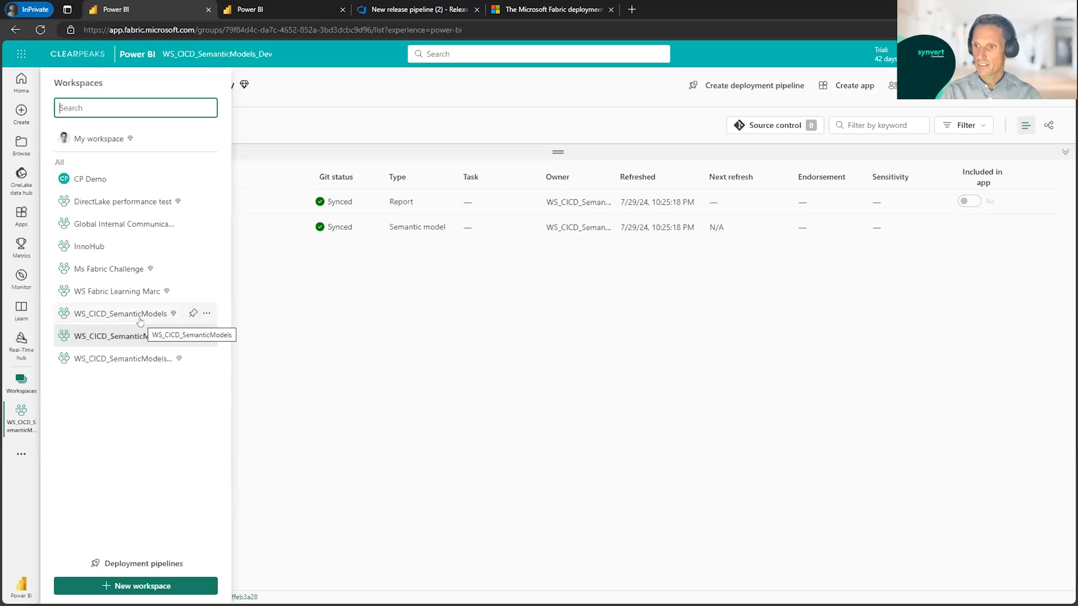
pyautogui.click(130, 358)
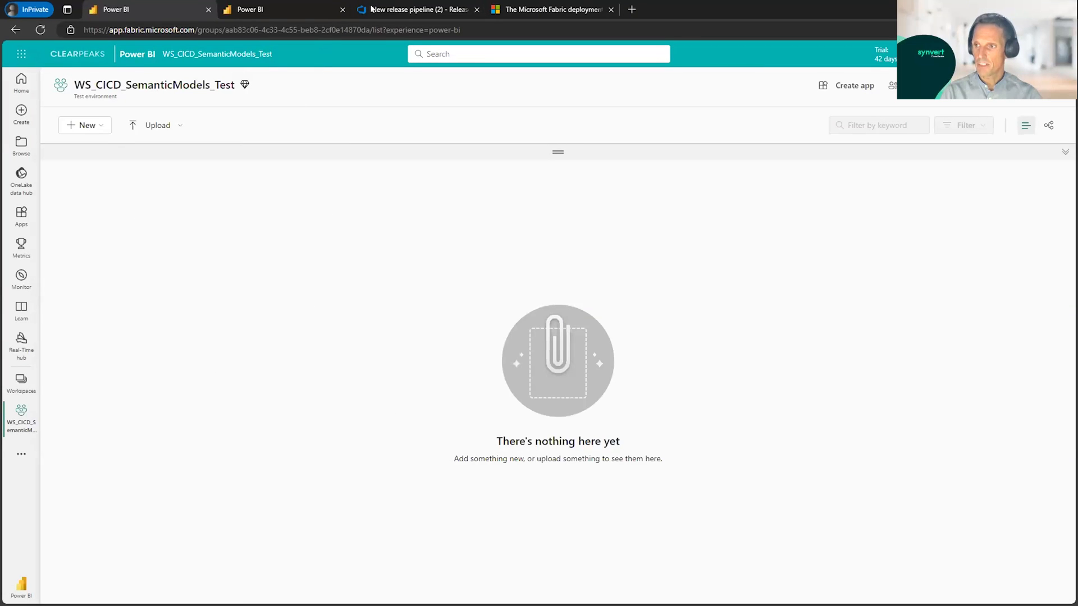
pyautogui.click(390, 11)
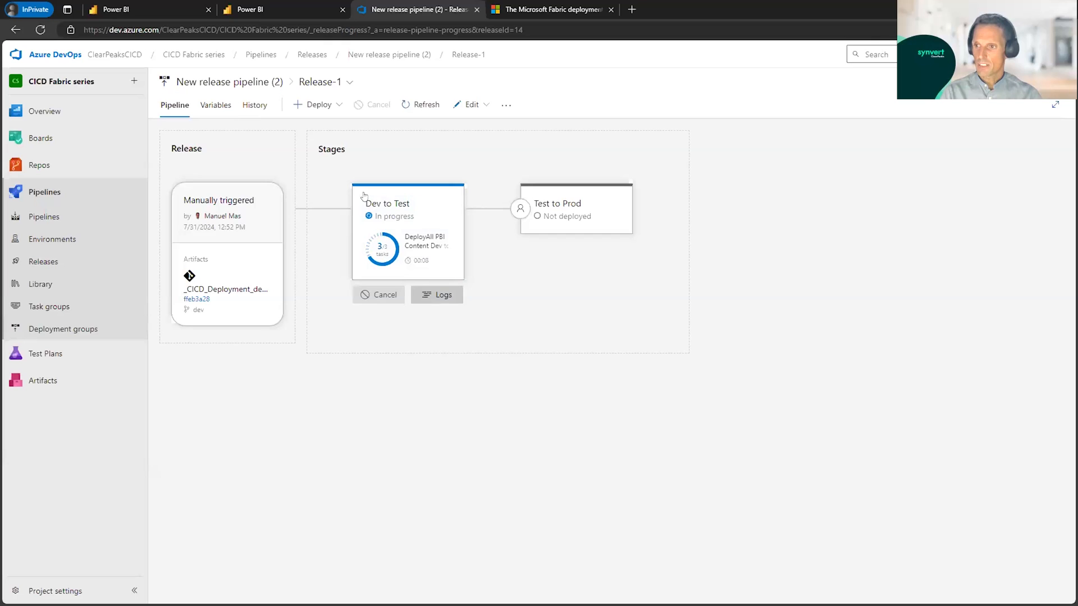
pyautogui.click(342, 10)
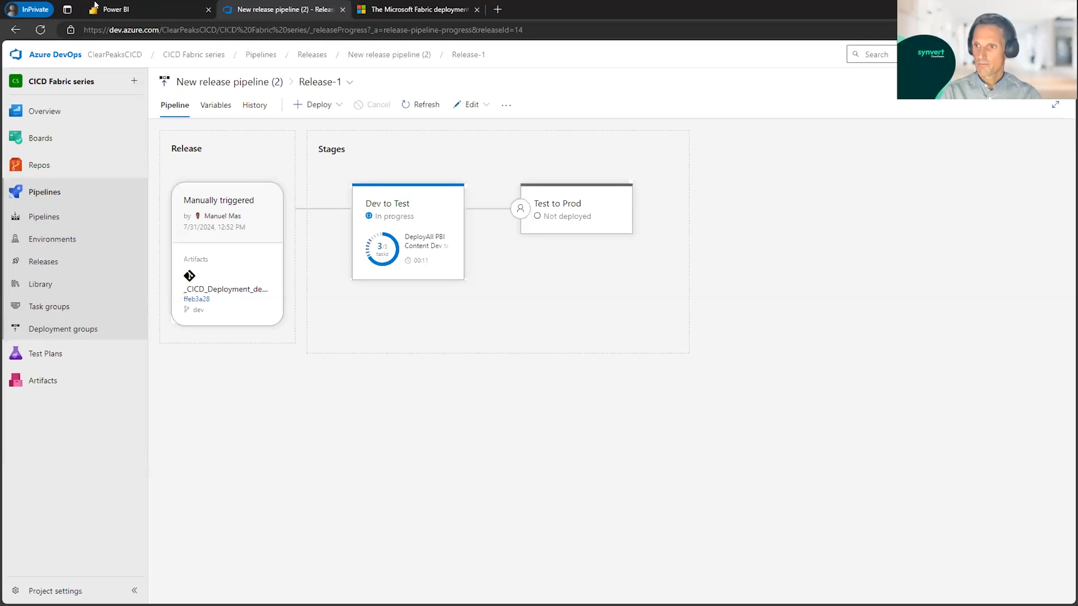
pyautogui.click(124, 9)
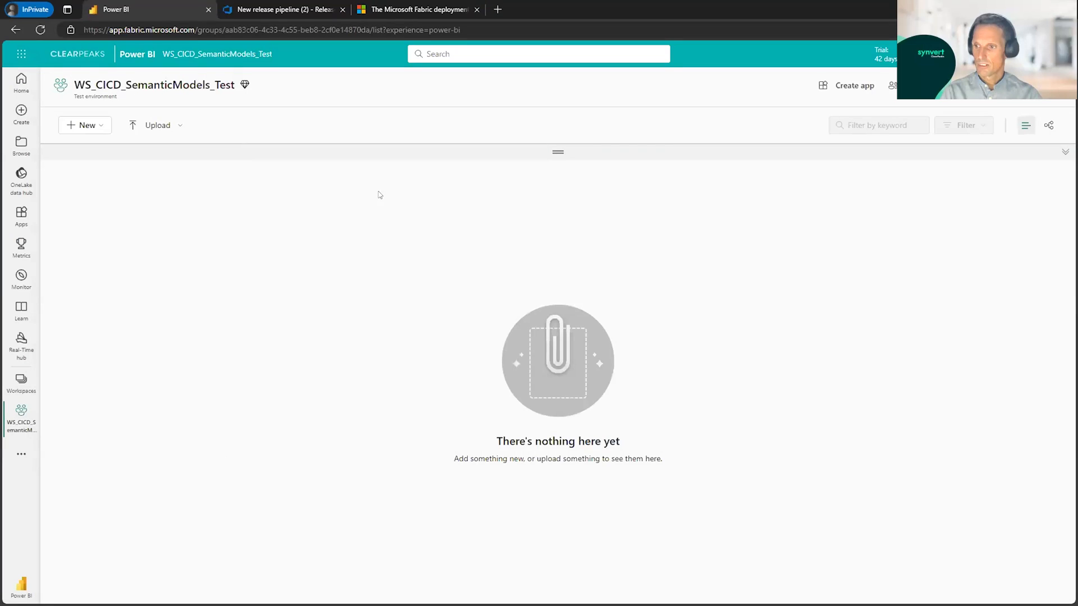
# Step: Return to the release in Azure DevOps and open the logs of the Dev to Test stage
pyautogui.click(269, 9)
pyautogui.moveTo(365, 293)
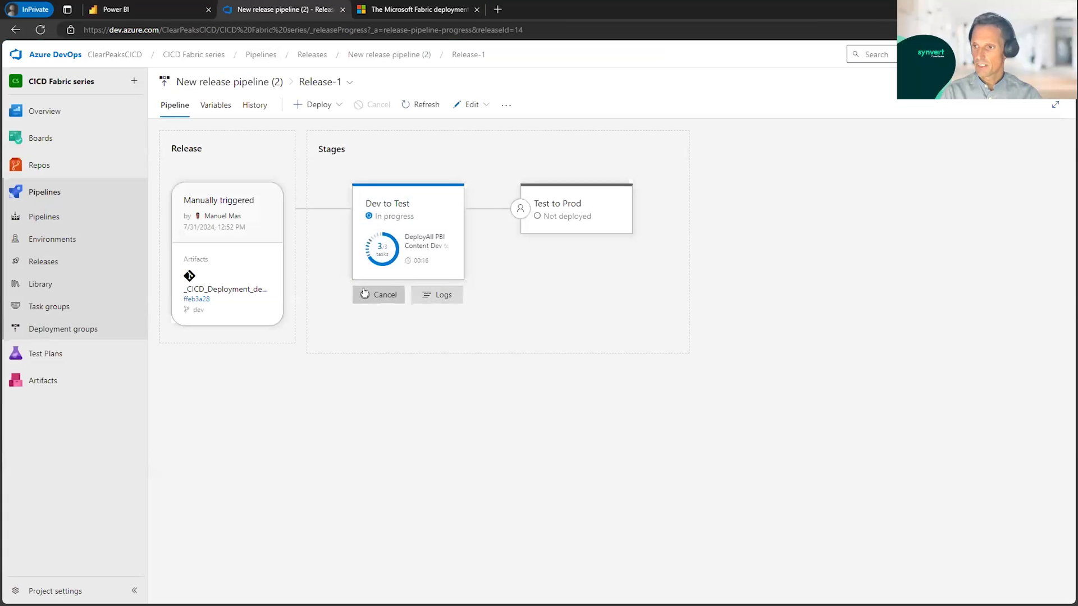
pyautogui.click(435, 295)
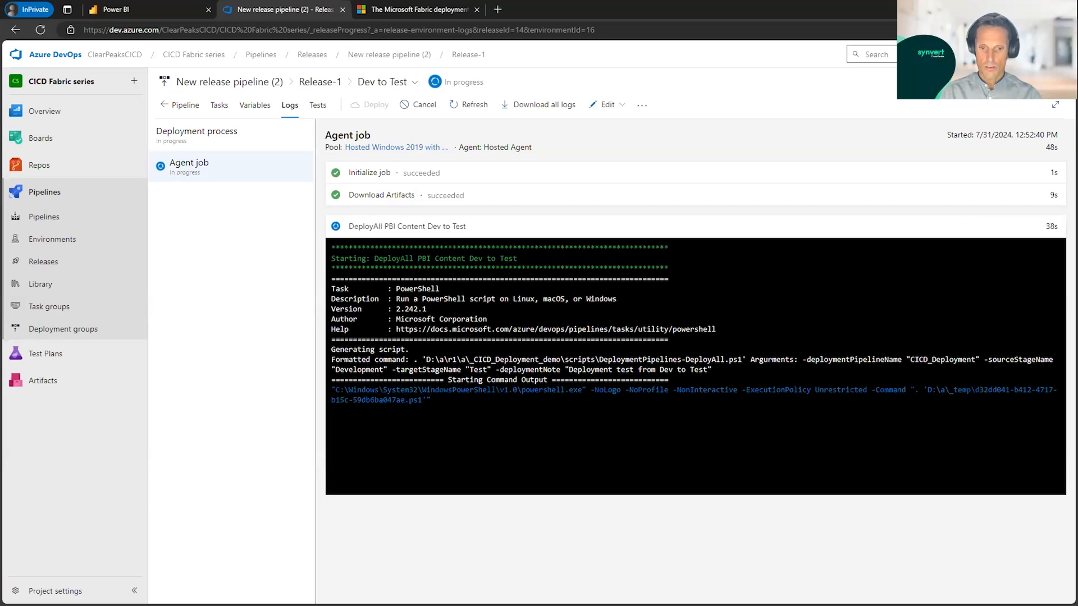
# Step: Switch to Visual Studio Code and review DeploymentPipelines-DeployAll.ps1 from its parameters through the lookup functions to the deployment request and status polling
pyautogui.hotkey('alt', 'Tab')
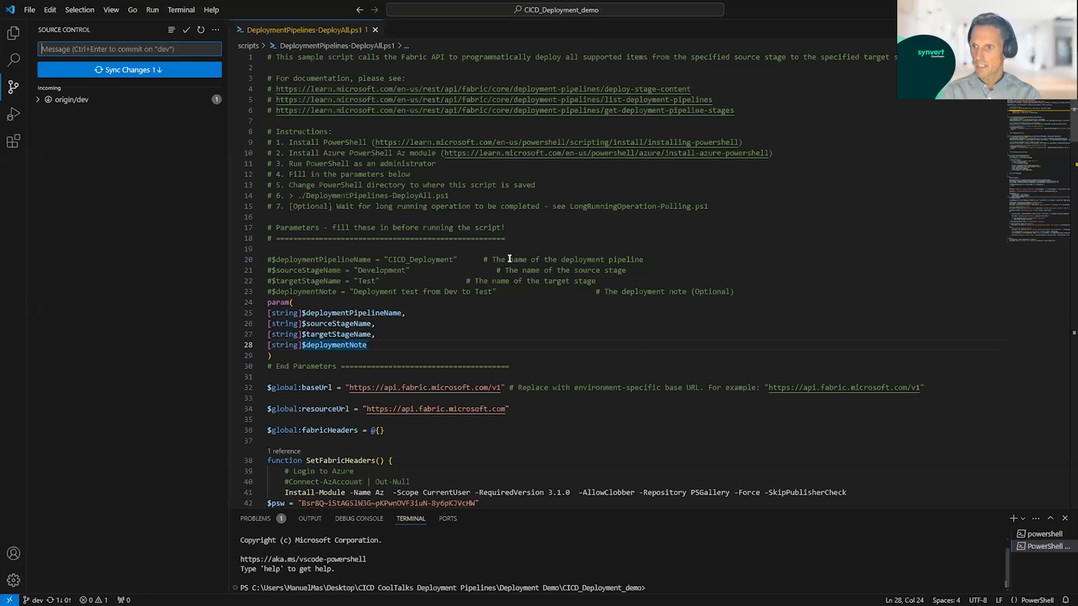
pyautogui.click(417, 322)
pyautogui.scroll(-10, 418, 322)
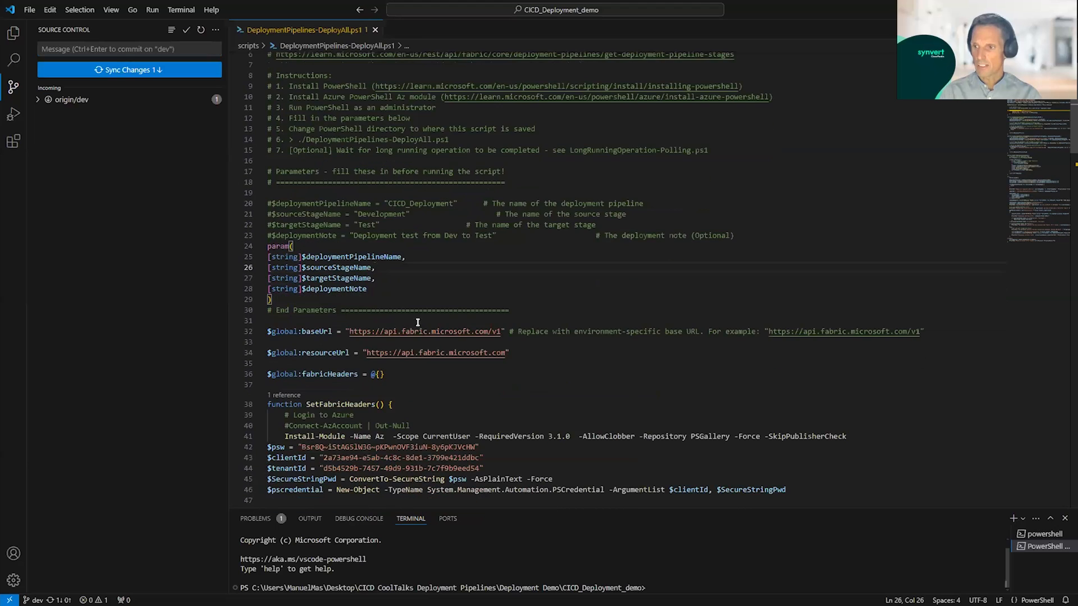
pyautogui.scroll(-6, 418, 322)
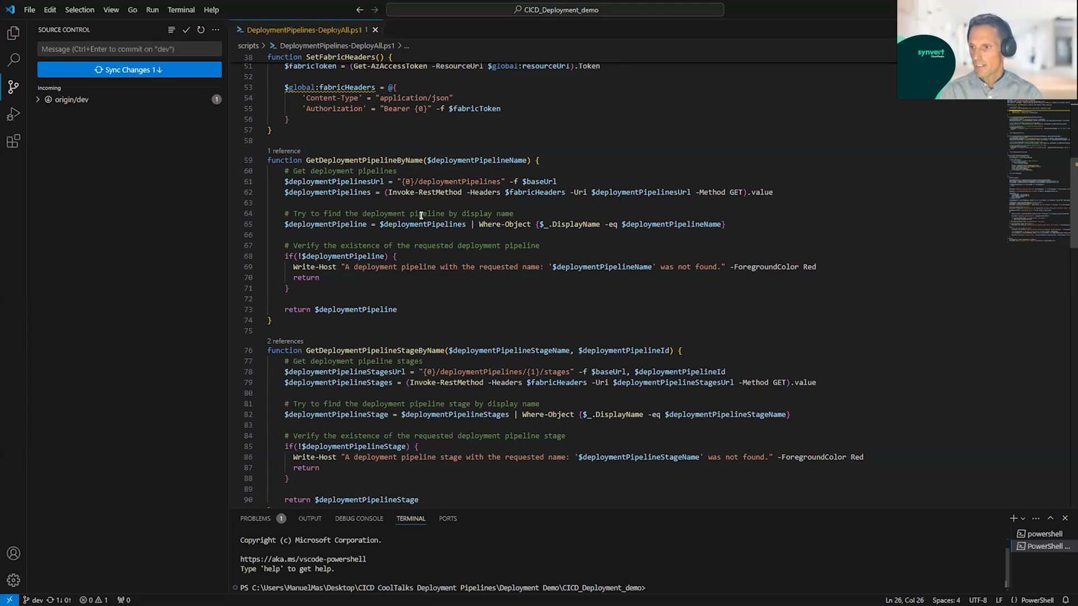
pyautogui.scroll(-1, 456, 393)
pyautogui.scroll(-2, 456, 393)
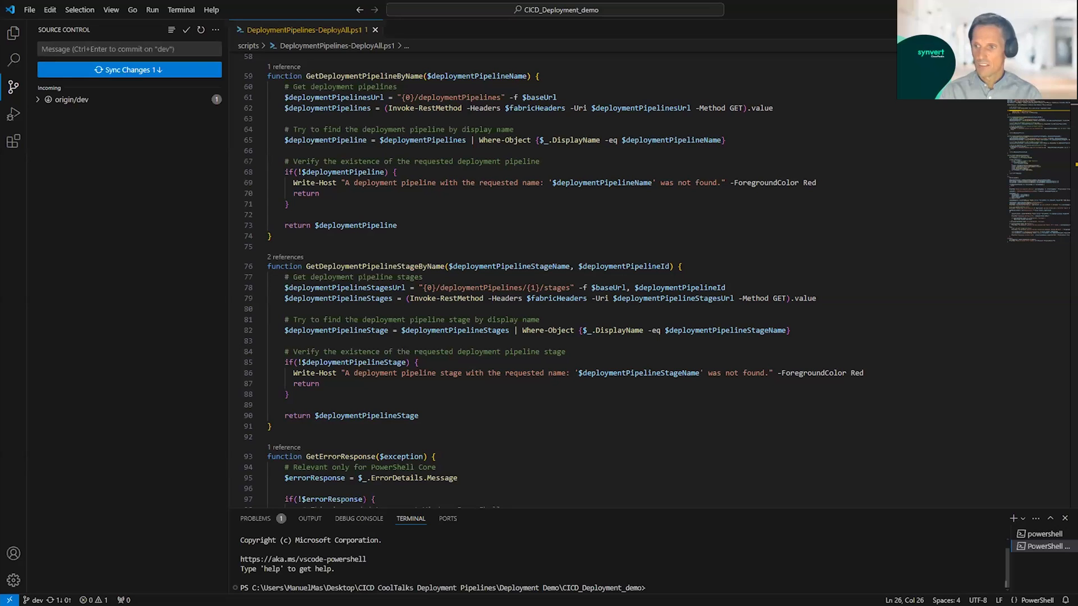
pyautogui.click(488, 400)
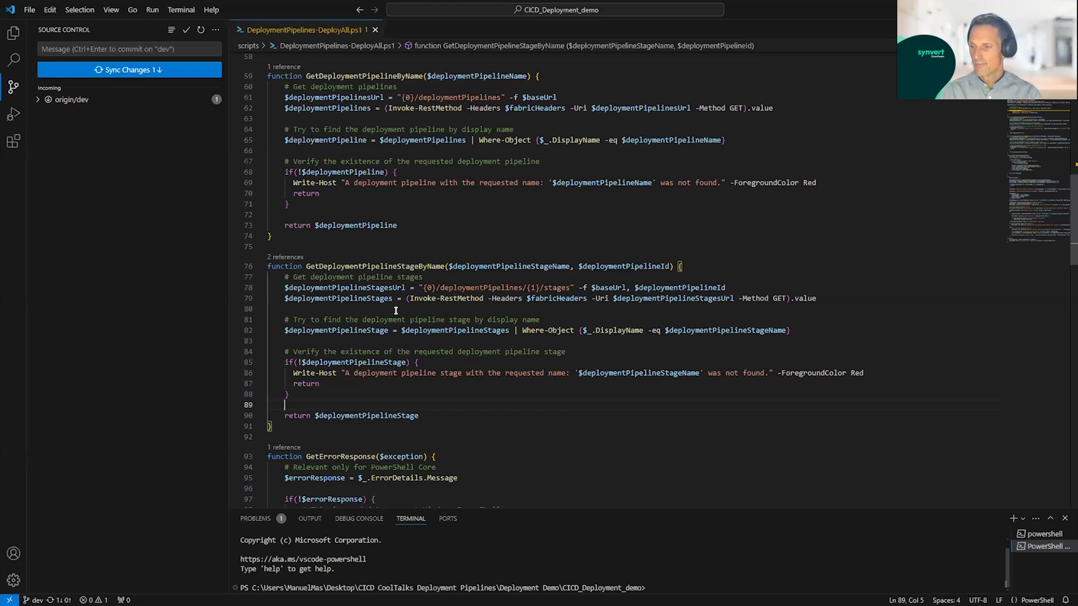
pyautogui.click(838, 298)
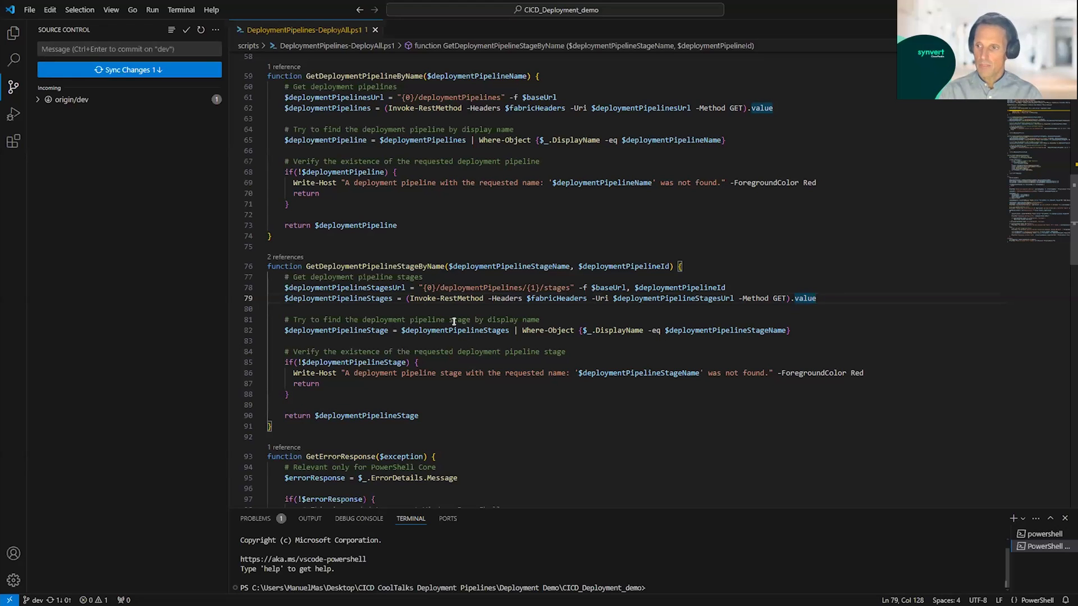
pyautogui.scroll(-1, 454, 321)
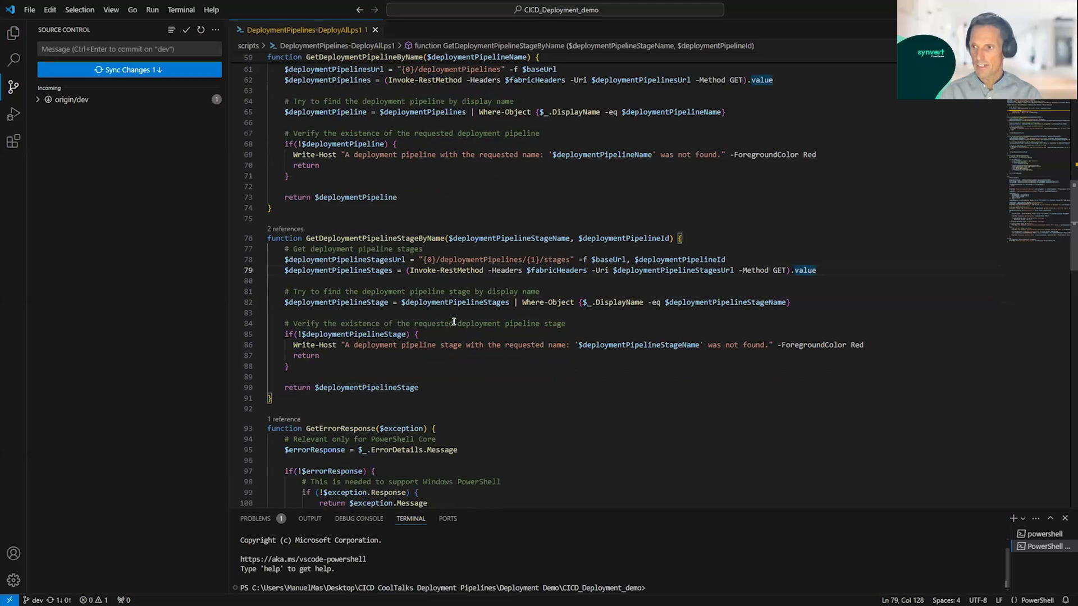
pyautogui.scroll(-13, 453, 322)
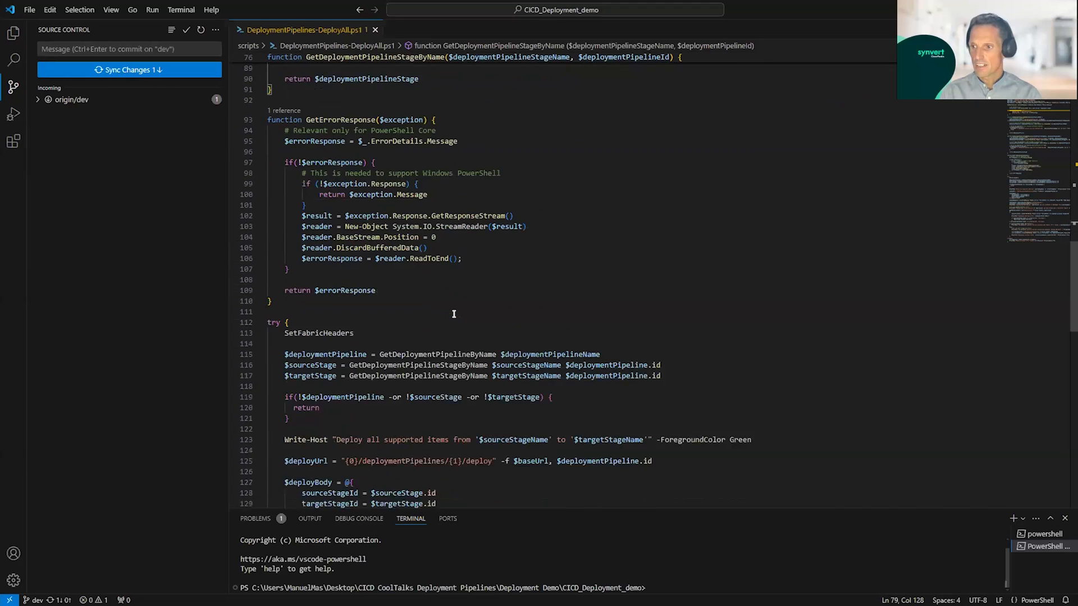
pyautogui.scroll(-7, 573, 288)
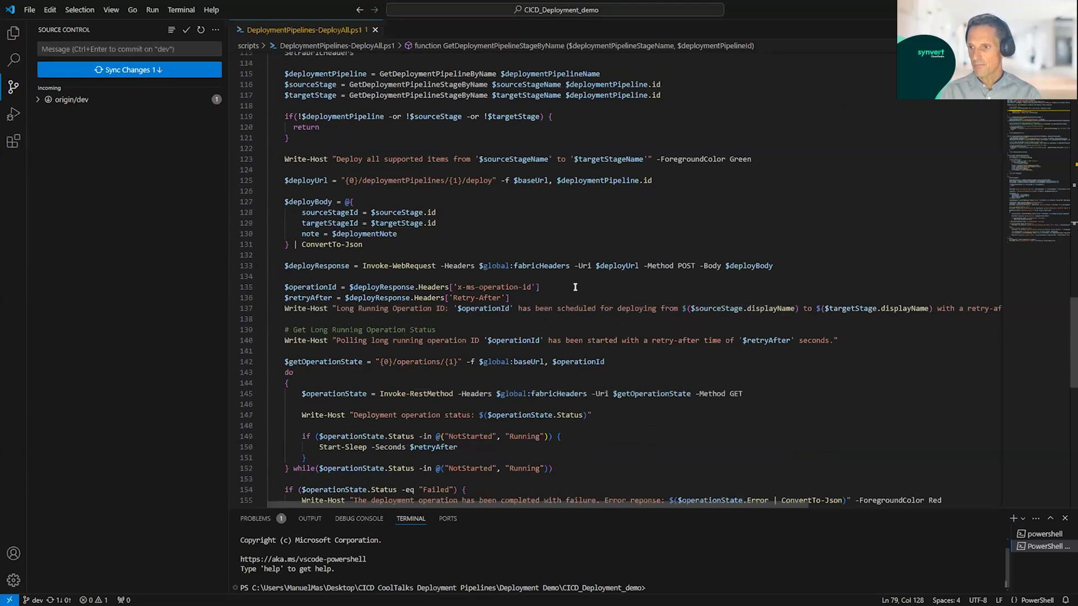
pyautogui.scroll(-3, 709, 274)
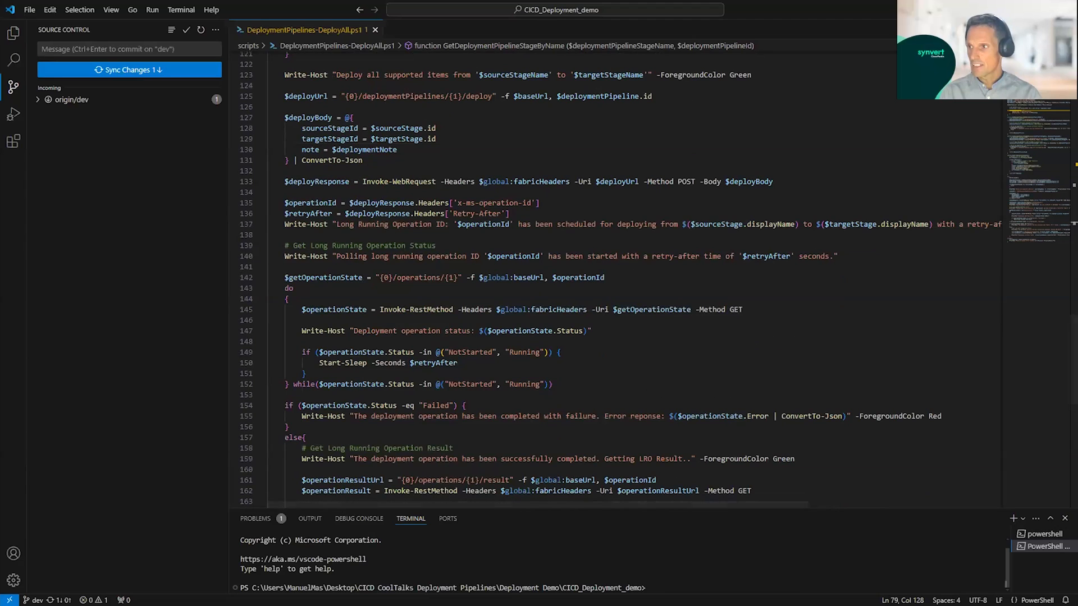
# Step: Switch back to Azure DevOps, leave the stage logs and check the Dev to Test stage's progress in the release overview
pyautogui.hotkey('alt', 'Tab')
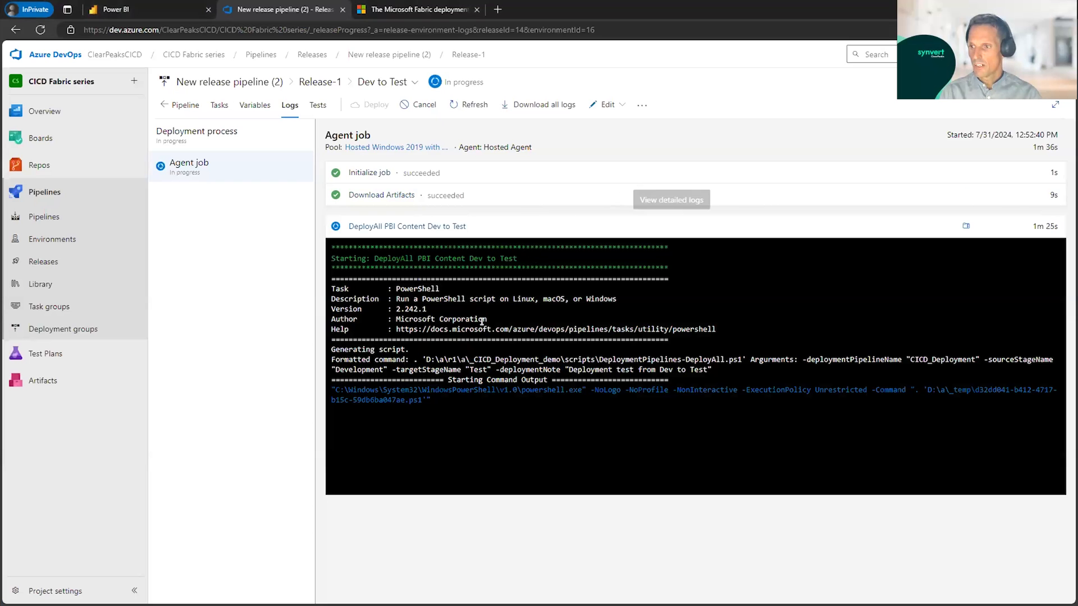
pyautogui.click(481, 382)
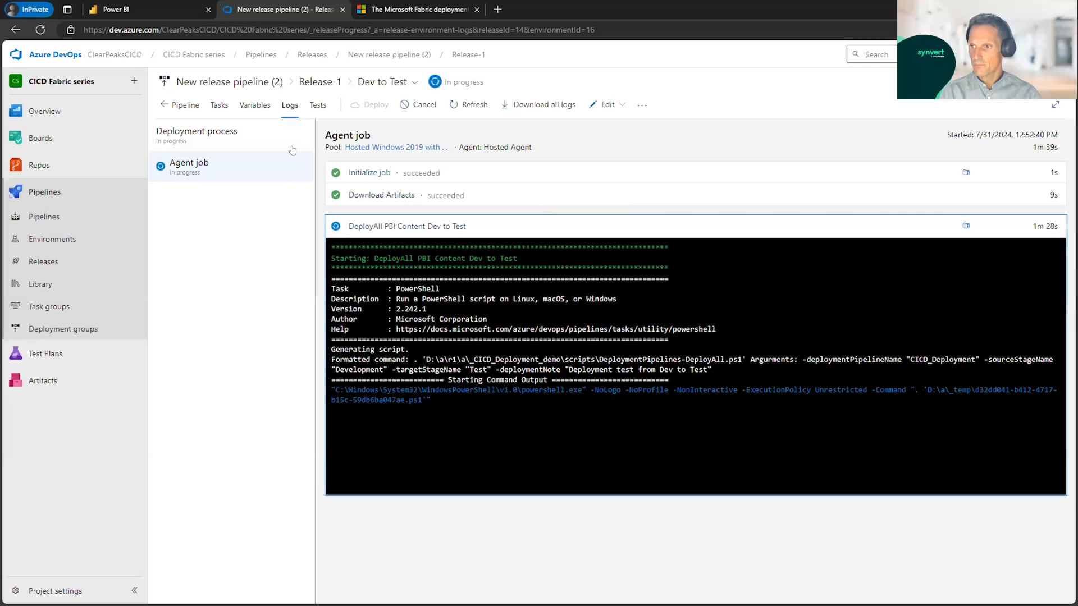
pyautogui.click(185, 105)
pyautogui.moveTo(421, 268)
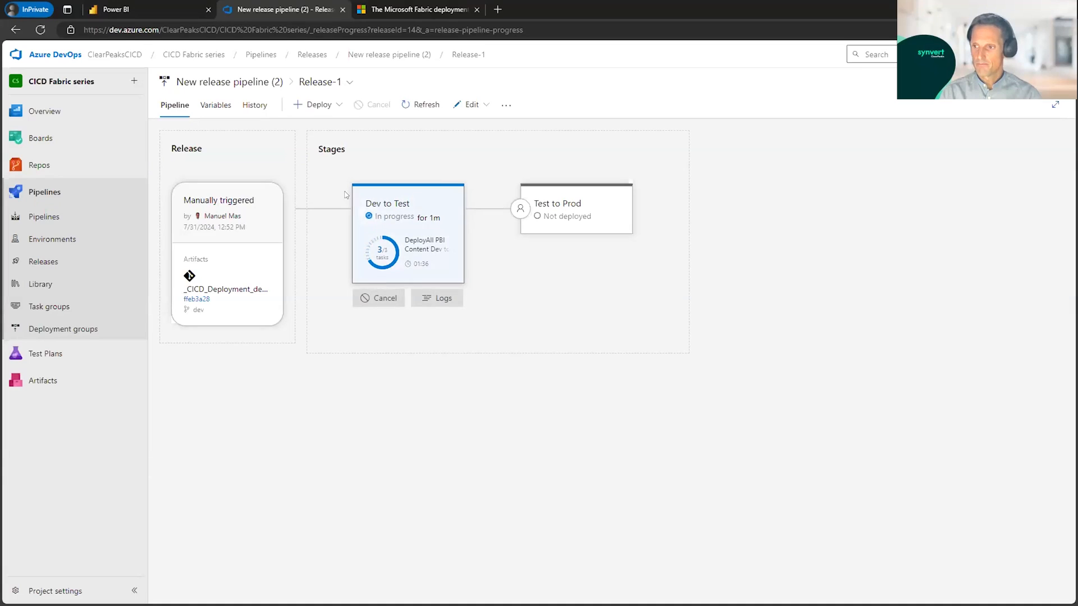
pyautogui.moveTo(388, 278)
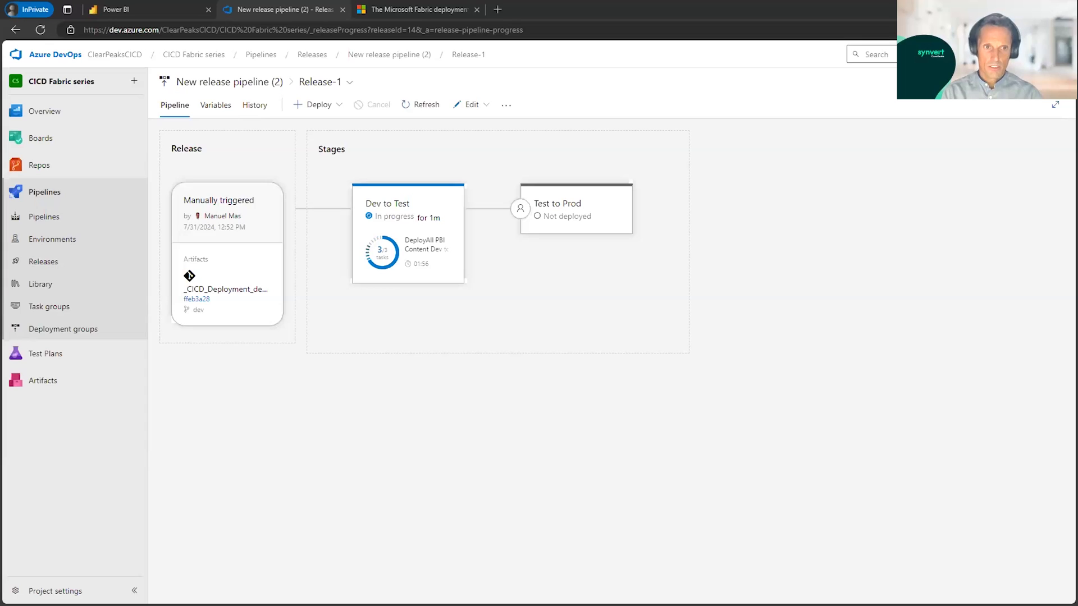
# Step: Wait for the Dev to Test stage to finish, switch to Outlook, read the pre-deployment approval email for Test to Prod, and close it
pyautogui.moveTo(578, 215)
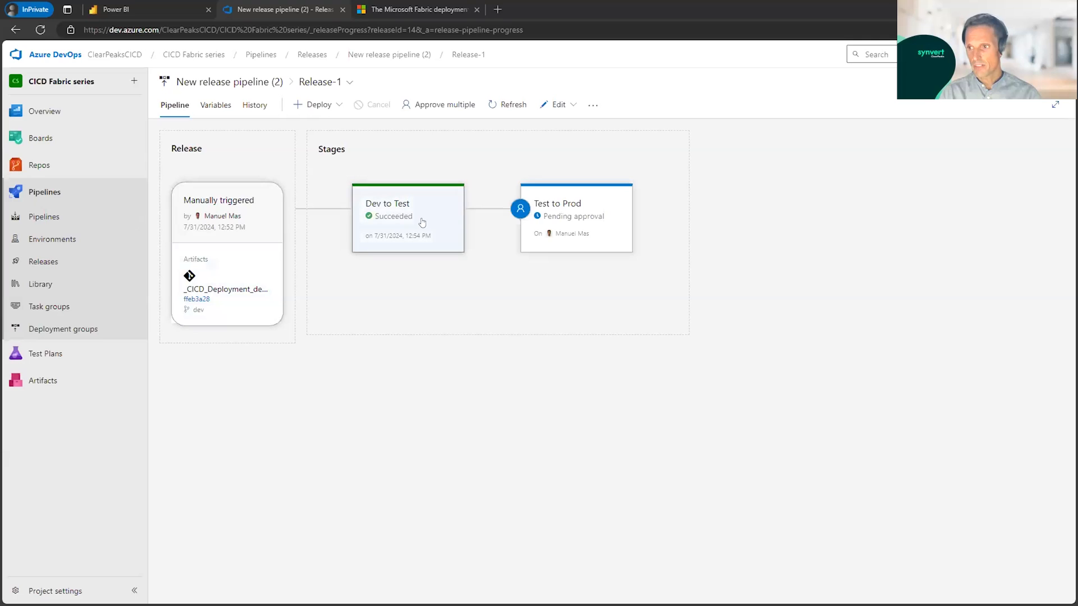
pyautogui.moveTo(420, 222)
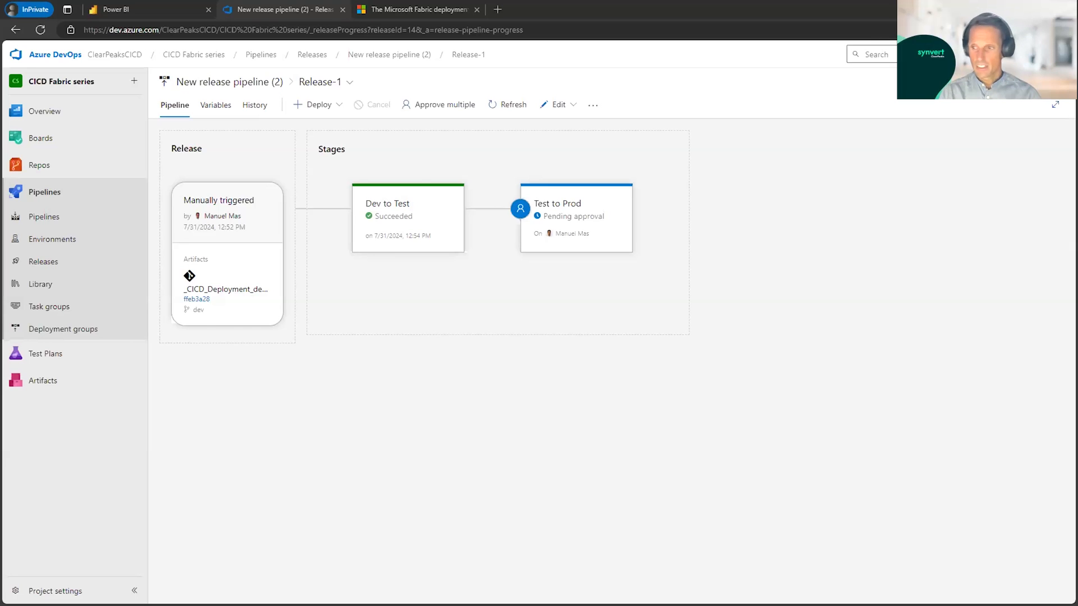
pyautogui.hotkey('alt', 'Tab')
pyautogui.click(801, 184)
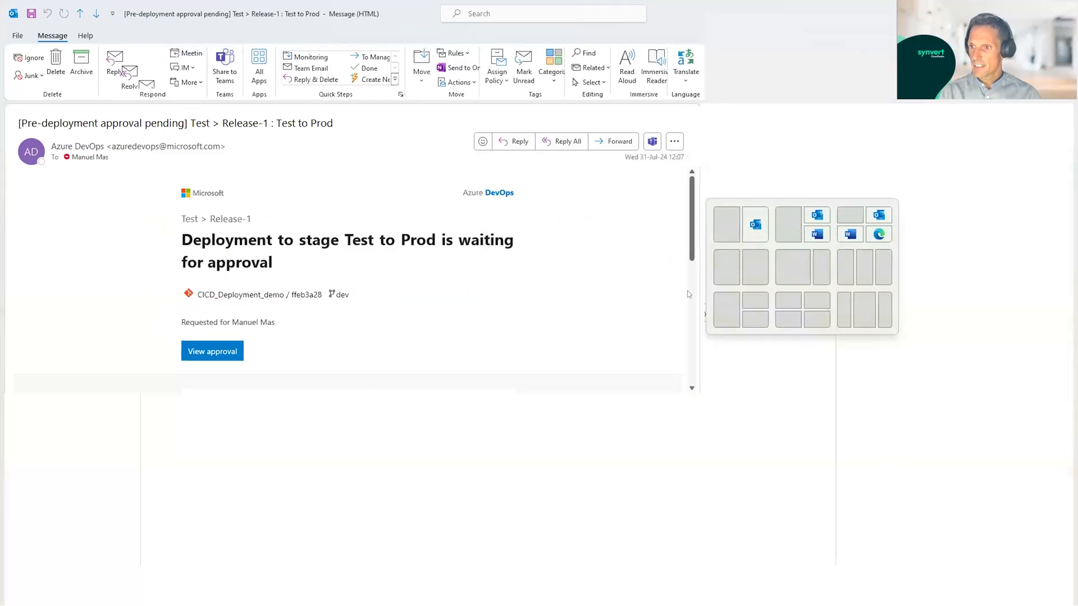
pyautogui.scroll(-1, 530, 295)
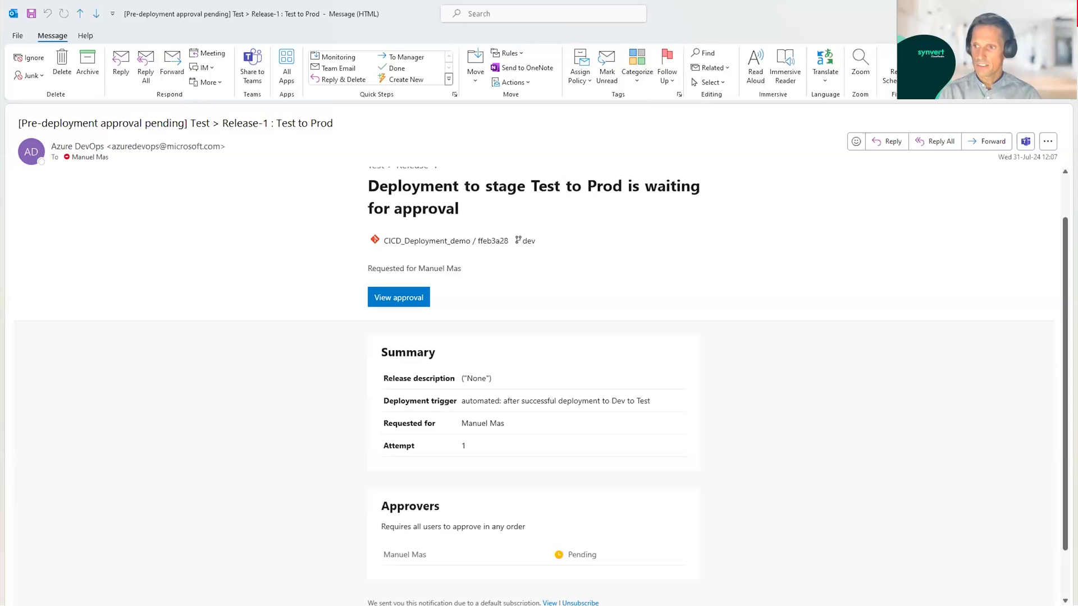
pyautogui.click(1064, 11)
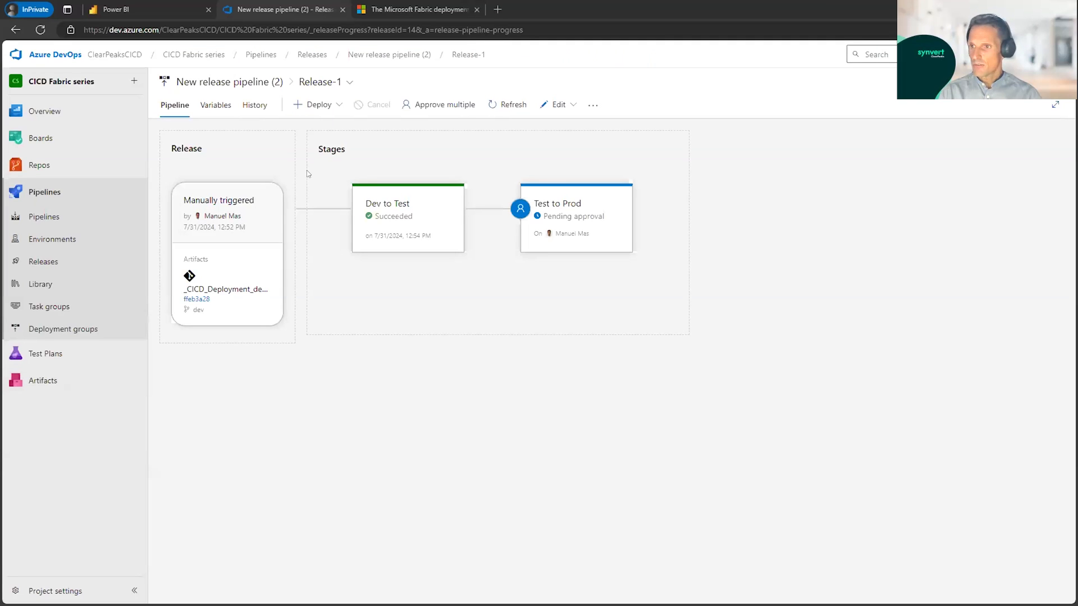
# Step: Switch to Power BI and refresh the WS_CICD_SemanticModels_Test workspace to check its deployed content
pyautogui.click(119, 16)
pyautogui.click(41, 29)
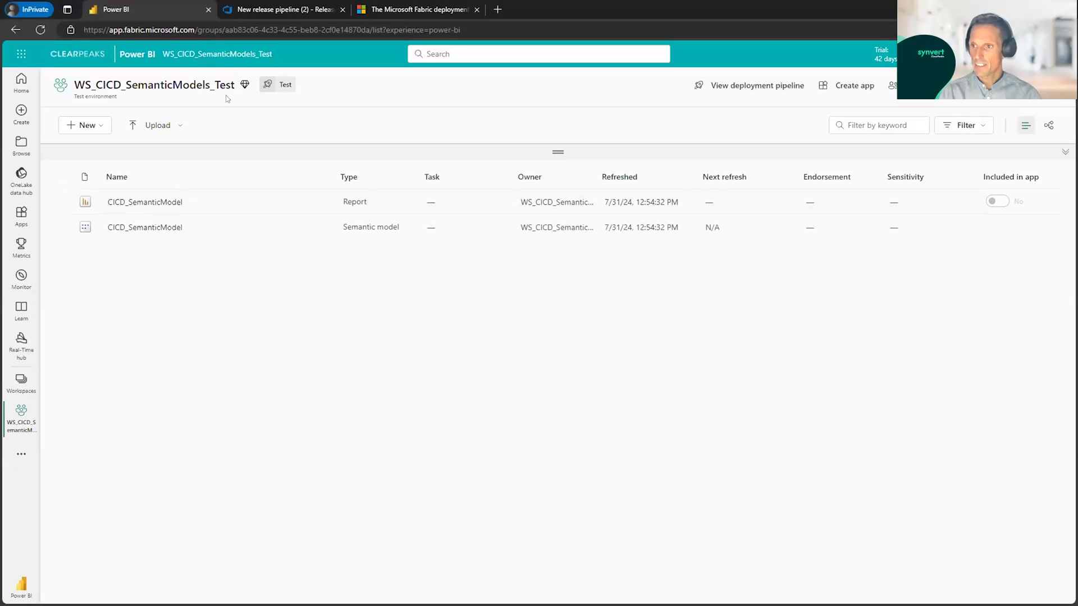
# Step: Return to the release in Azure DevOps, approve the Test to Prod deployment, and open that stage's logs
pyautogui.click(261, 12)
pyautogui.moveTo(538, 233)
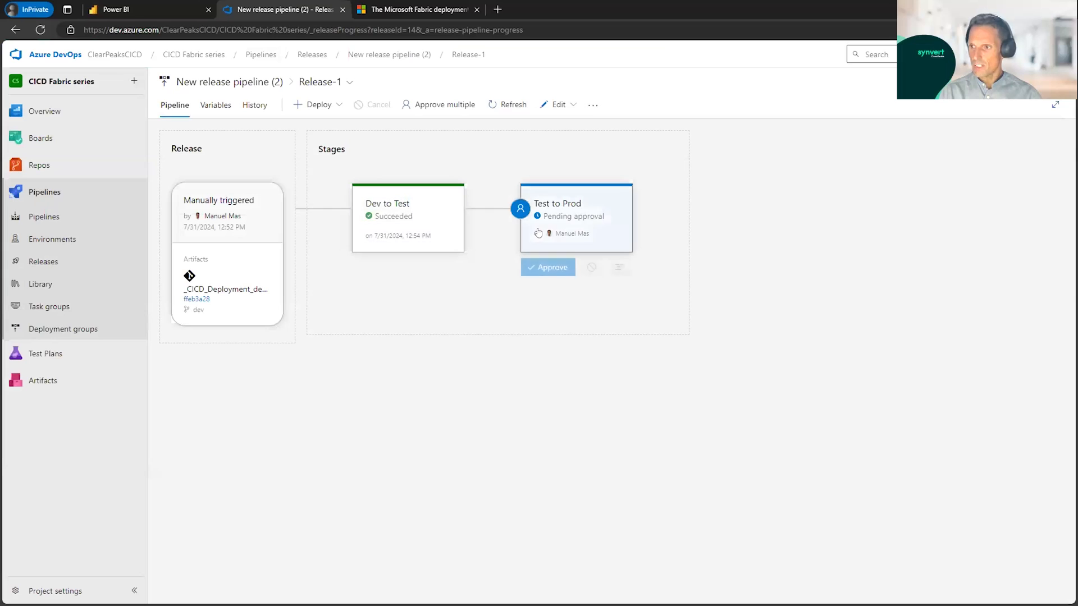
pyautogui.click(543, 269)
pyautogui.click(667, 373)
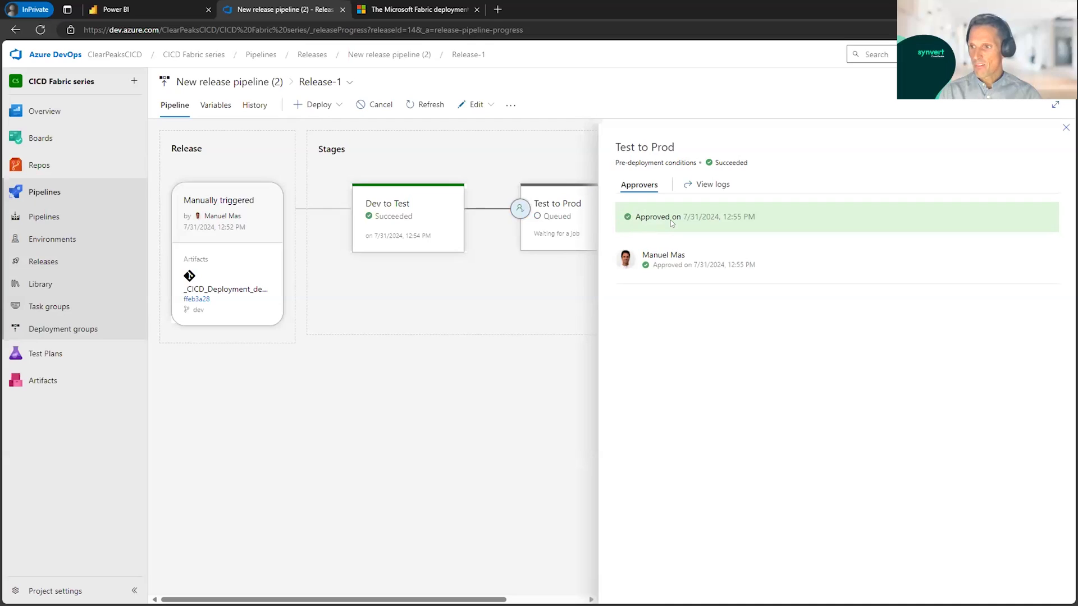
pyautogui.moveTo(514, 273)
pyautogui.click(1066, 128)
pyautogui.moveTo(599, 269)
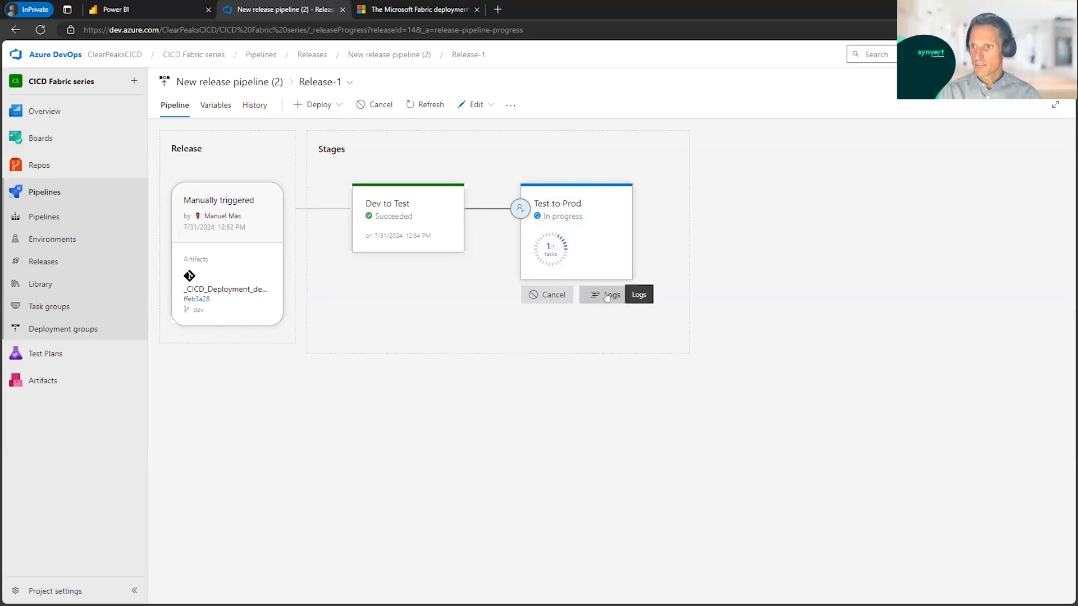
pyautogui.click(606, 297)
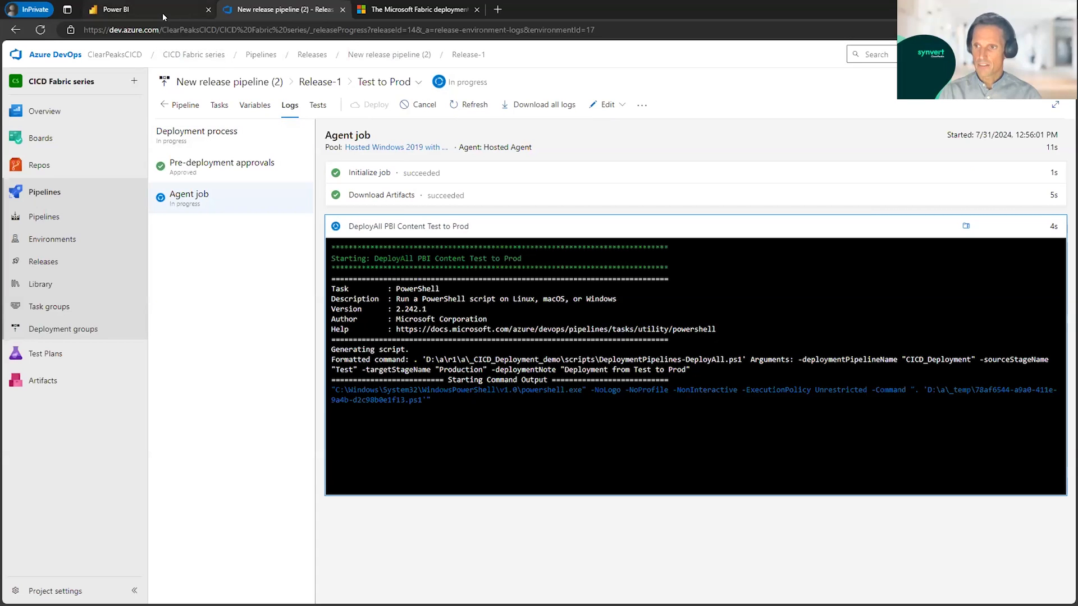
# Step: Switch to Power BI, open the CICD_Deployment pipeline, and review its deployment history and the comparison between Test and Production
pyautogui.click(161, 10)
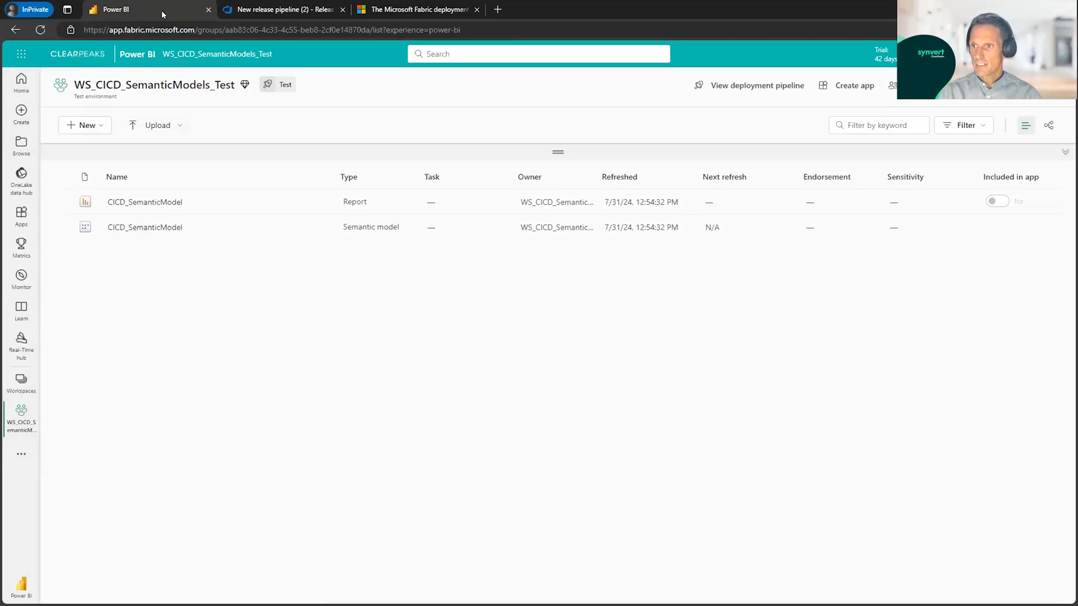
pyautogui.click(23, 384)
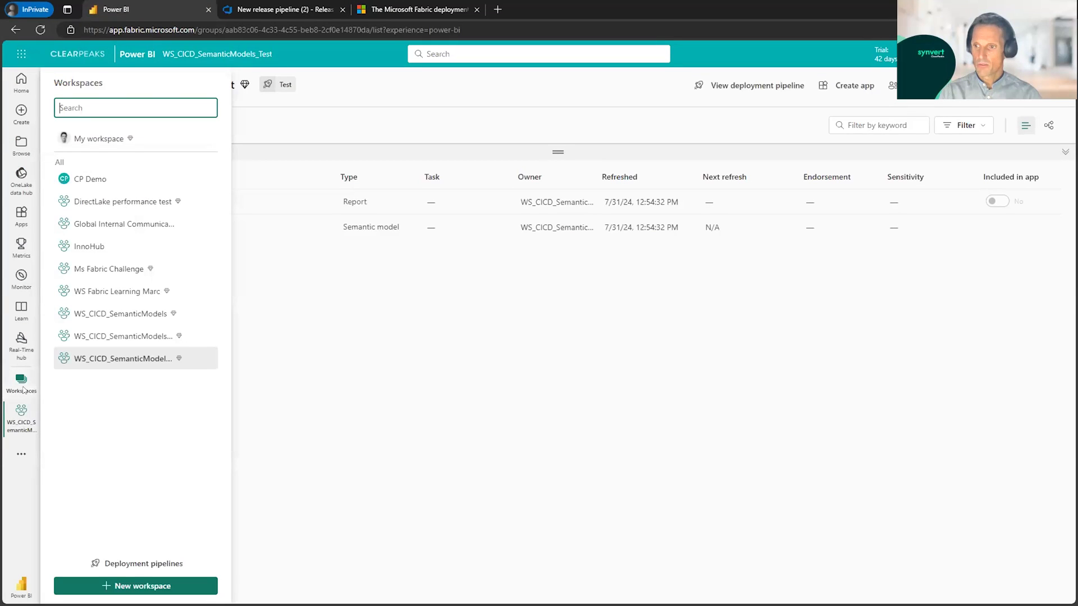
pyautogui.click(141, 564)
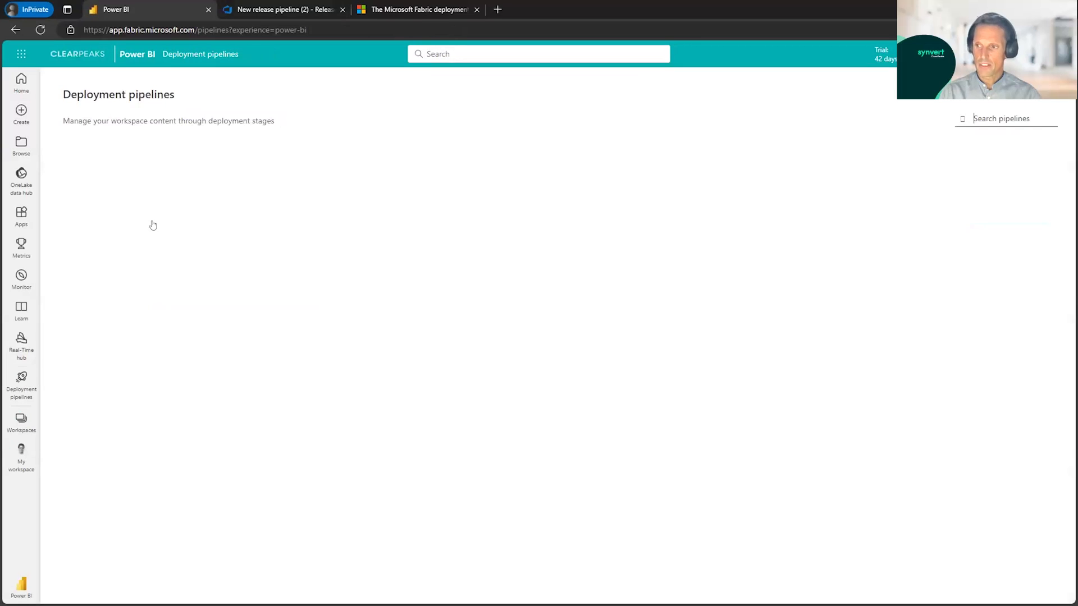
pyautogui.click(280, 213)
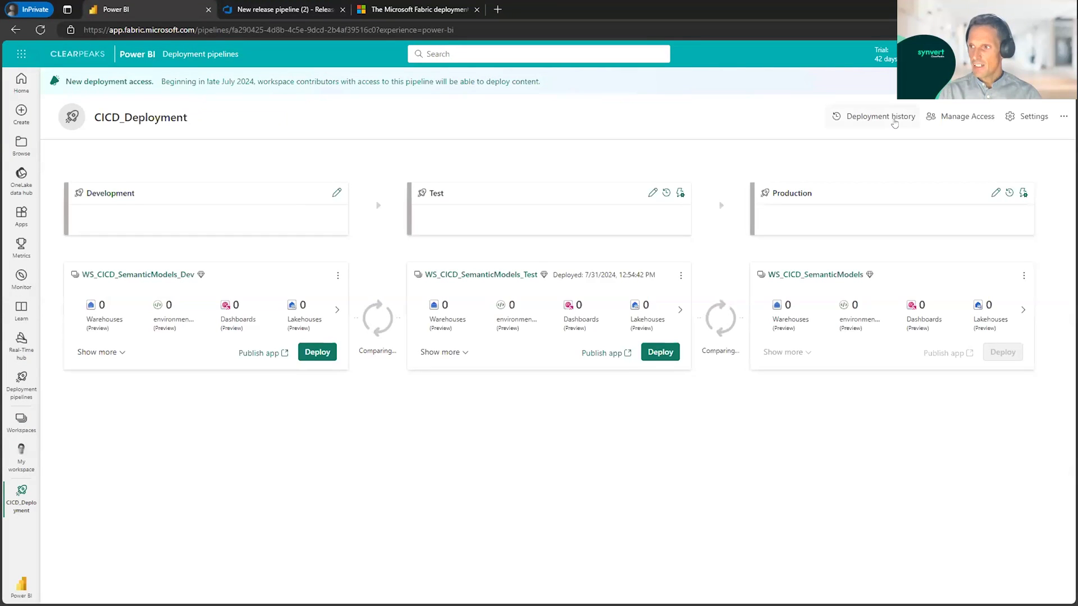
pyautogui.click(887, 118)
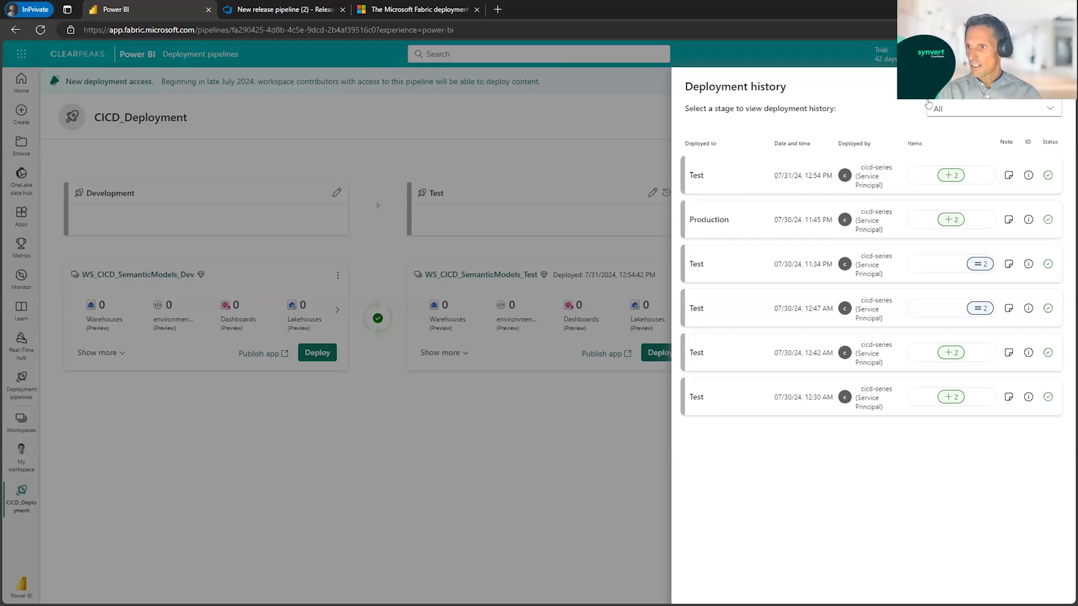
pyautogui.click(1055, 87)
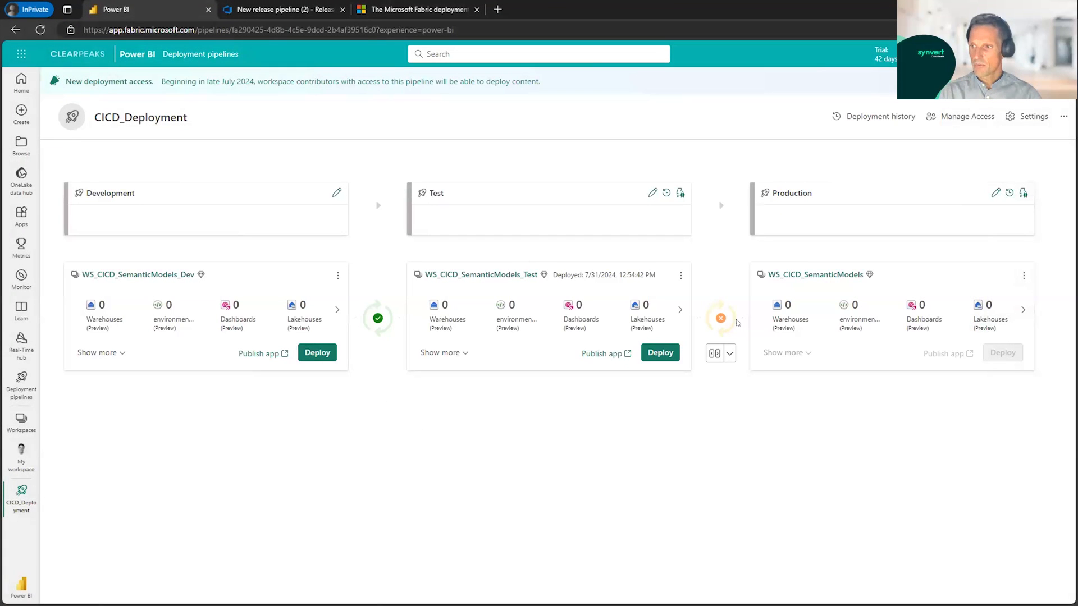
pyautogui.moveTo(738, 323)
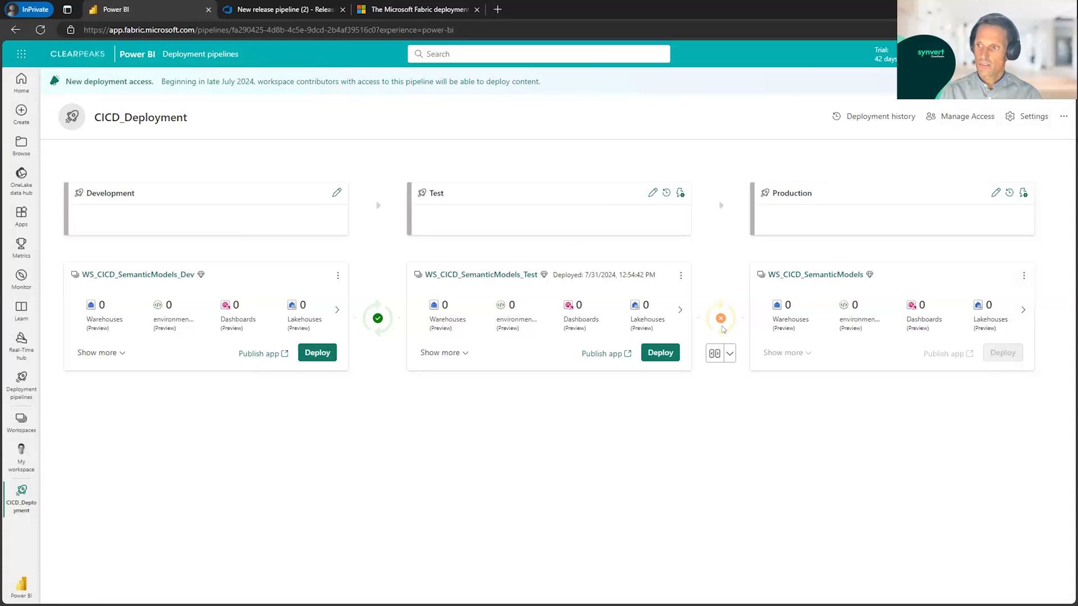
# Step: Return to Azure DevOps, leave the stage logs, and check the Test to Prod stage's progress in the release overview
pyautogui.click(280, 11)
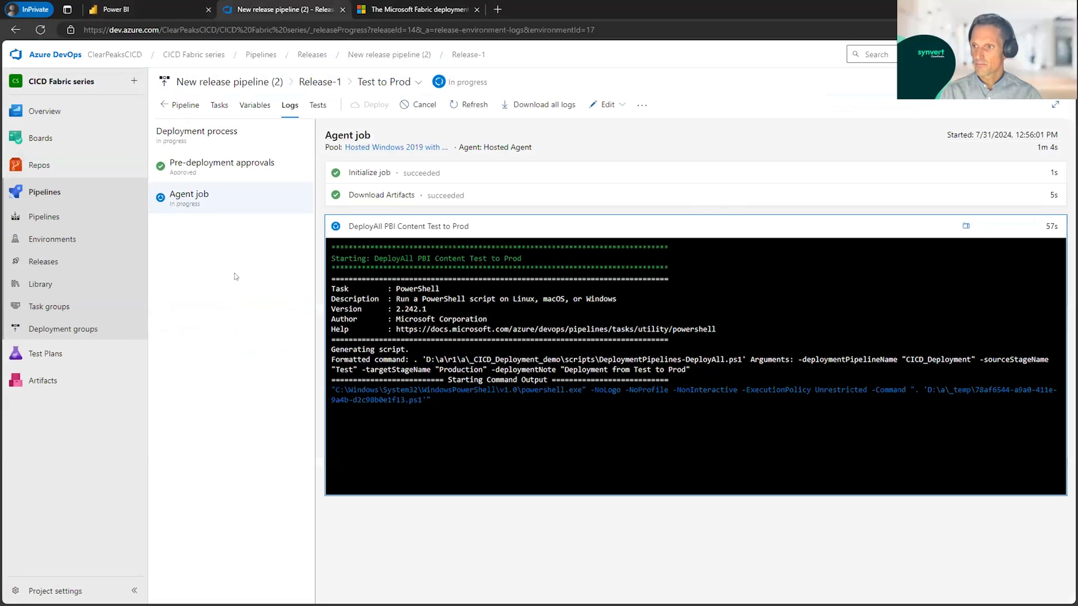
pyautogui.click(182, 115)
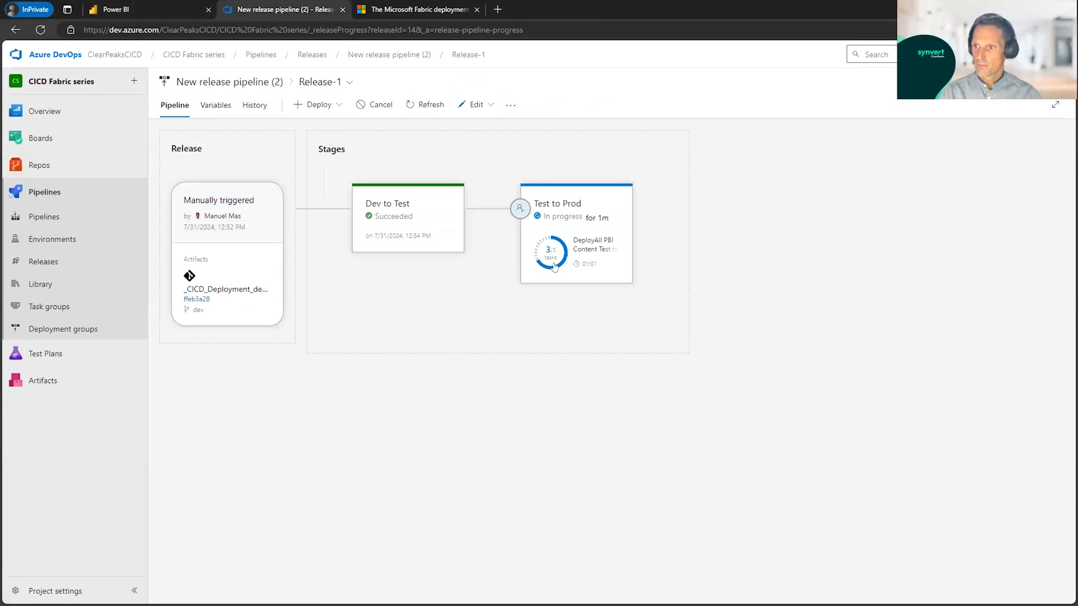
pyautogui.moveTo(553, 271)
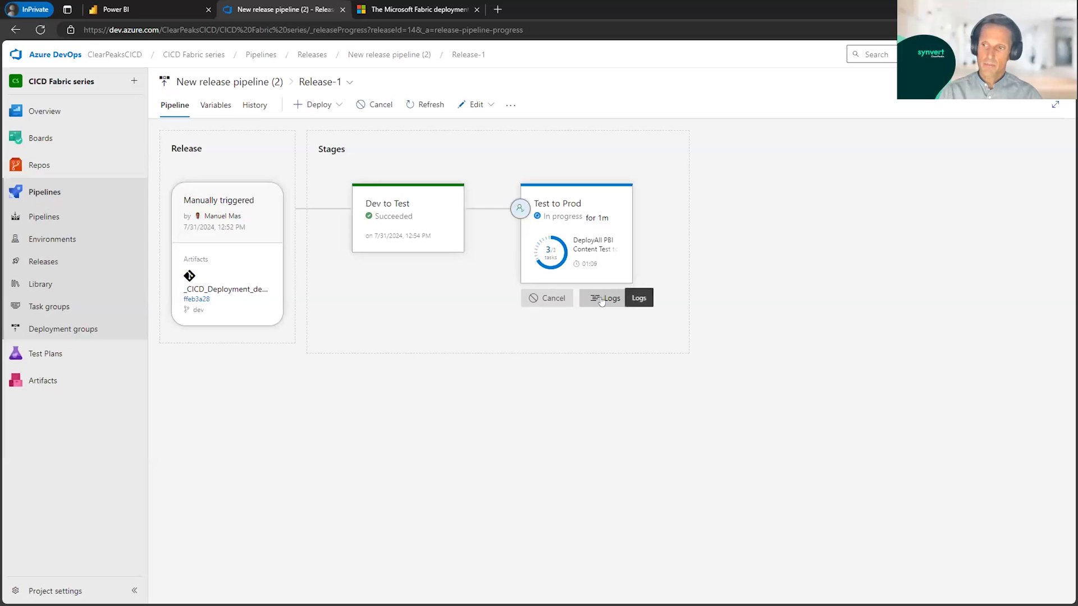
# Step: Switch to Power BI, check the Production stage's deployment progress in CICD_Deployment, and go back to the deployment pipelines list
pyautogui.click(129, 13)
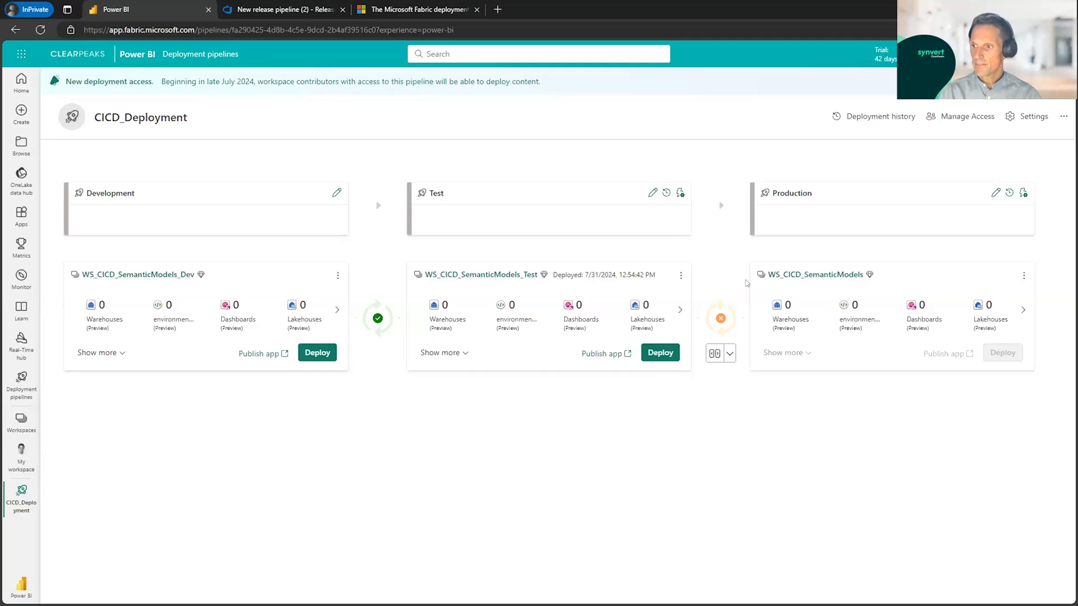
pyautogui.click(668, 353)
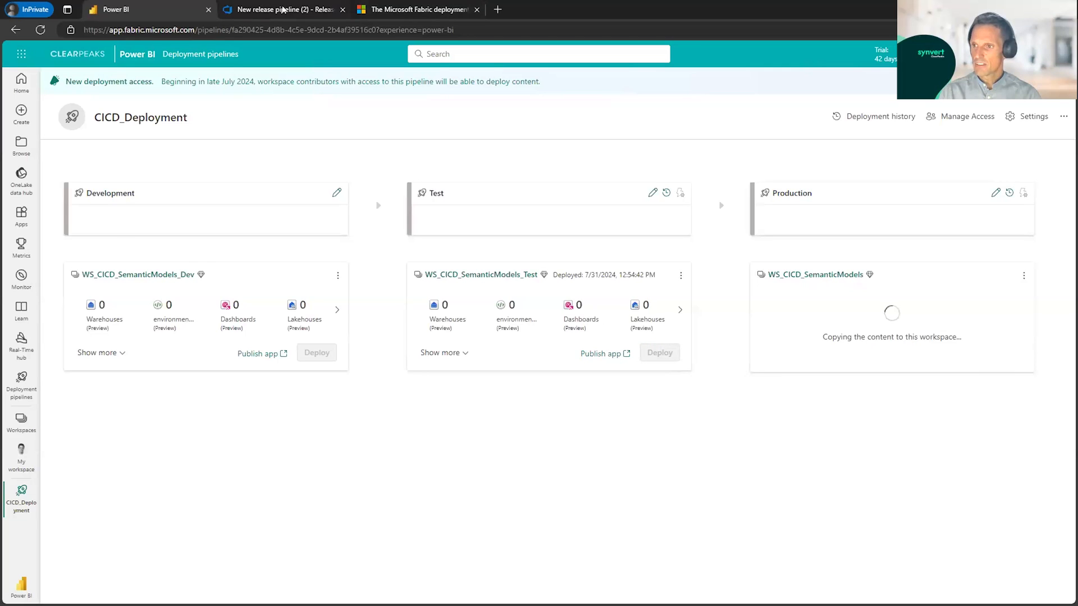
pyautogui.click(320, 12)
pyautogui.click(139, 12)
pyautogui.hotkey('alt', 'Left')
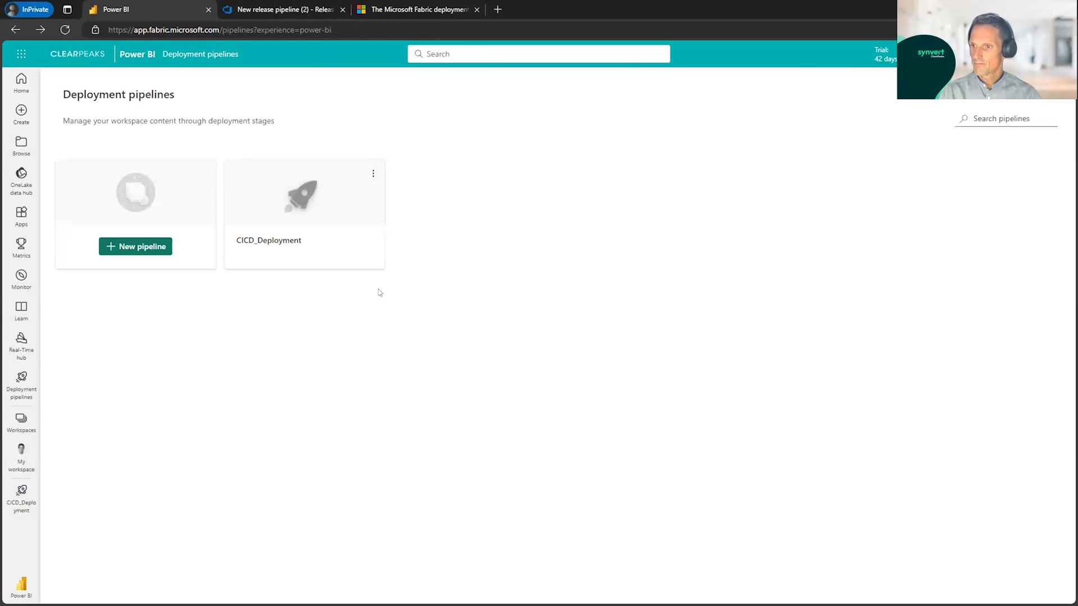
# Step: Return to Azure DevOps, read the Test to Prod stage's DeployAll PBI Content Test to Prod task log to its end, and close it
pyautogui.click(269, 11)
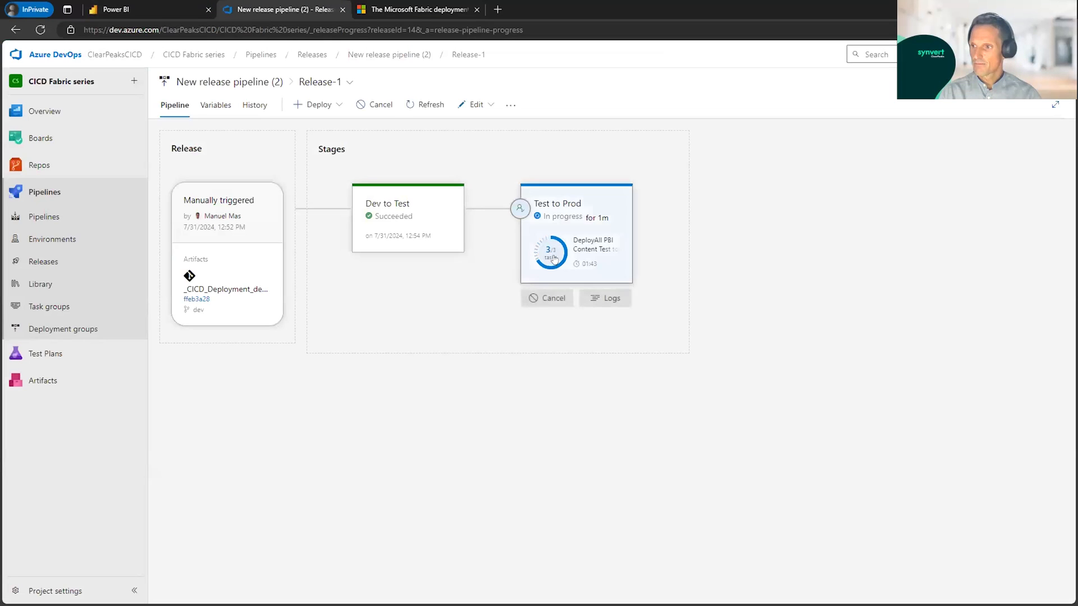
pyautogui.click(597, 301)
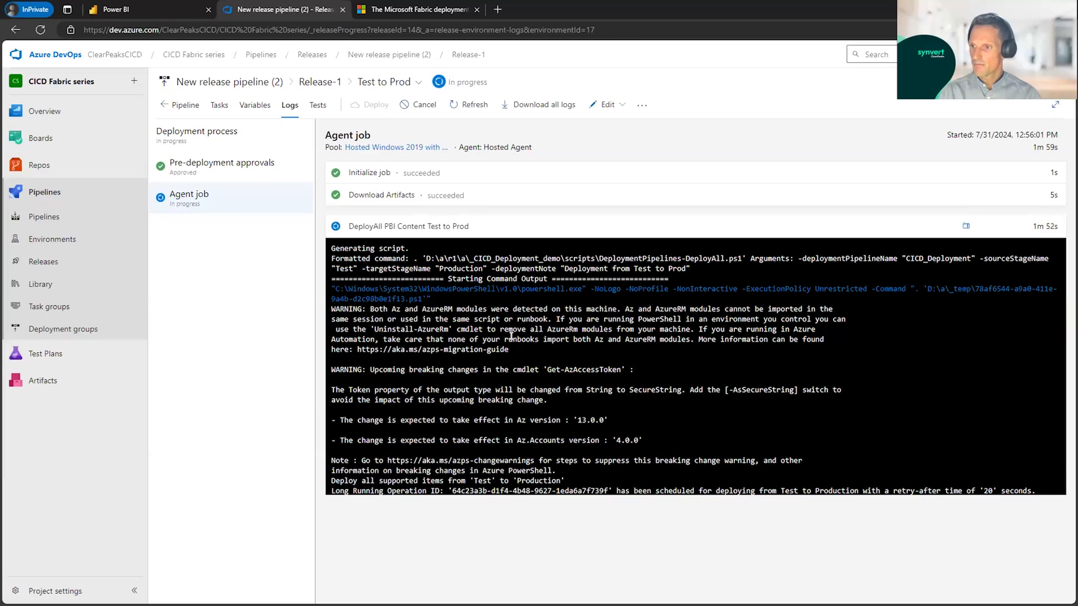
pyautogui.click(179, 189)
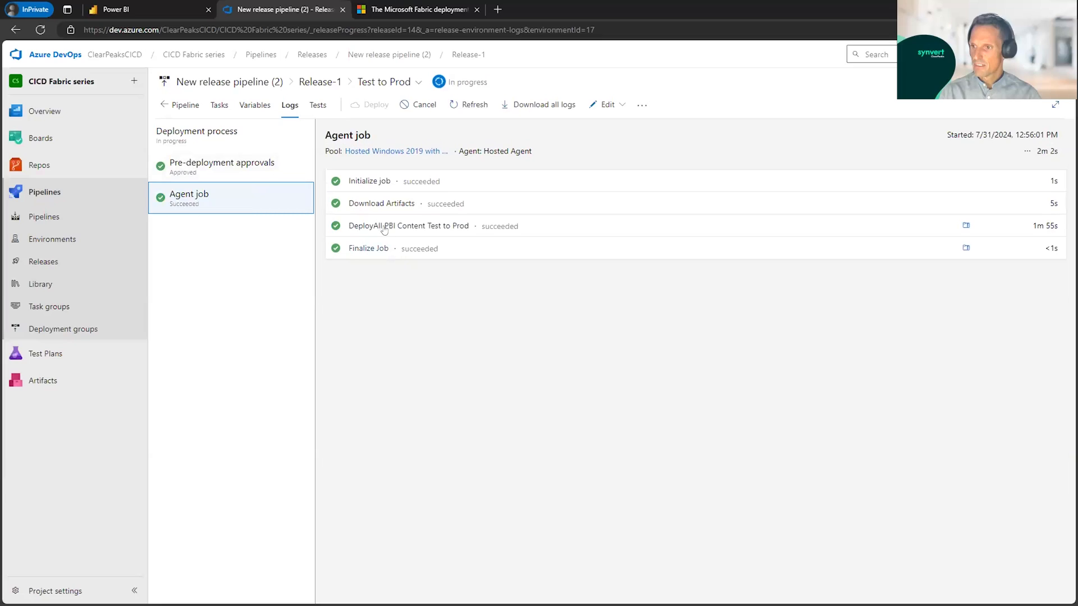
pyautogui.click(384, 228)
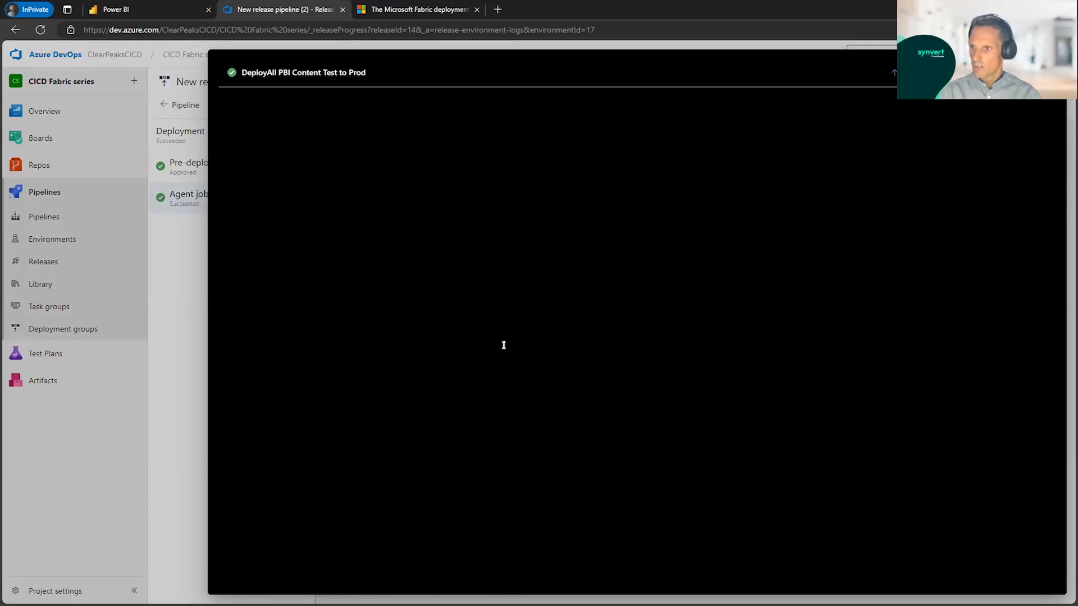
pyautogui.scroll(-6, 536, 368)
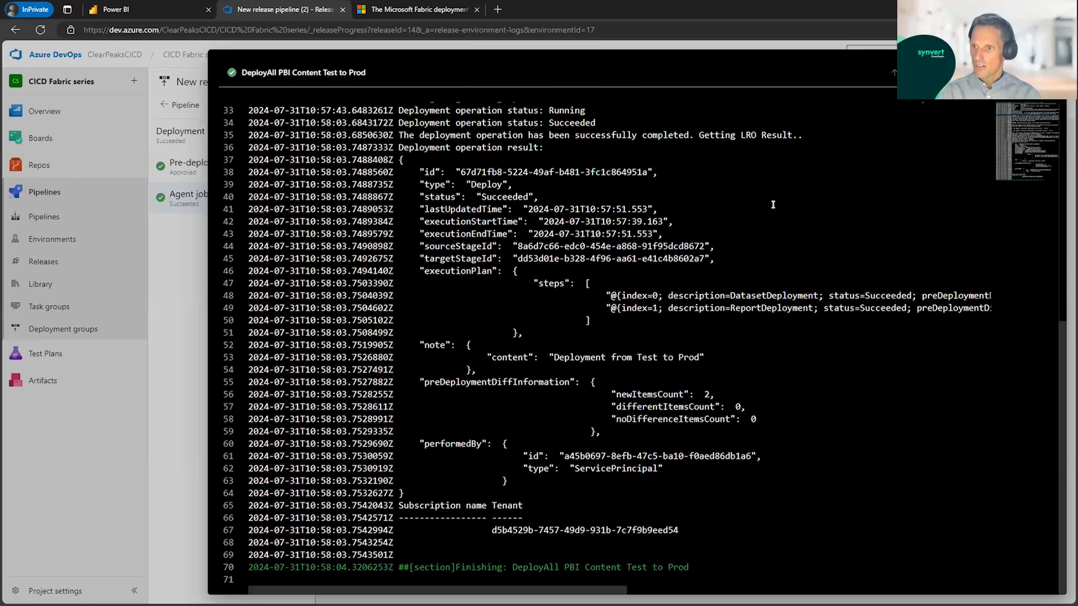
pyautogui.press('Escape')
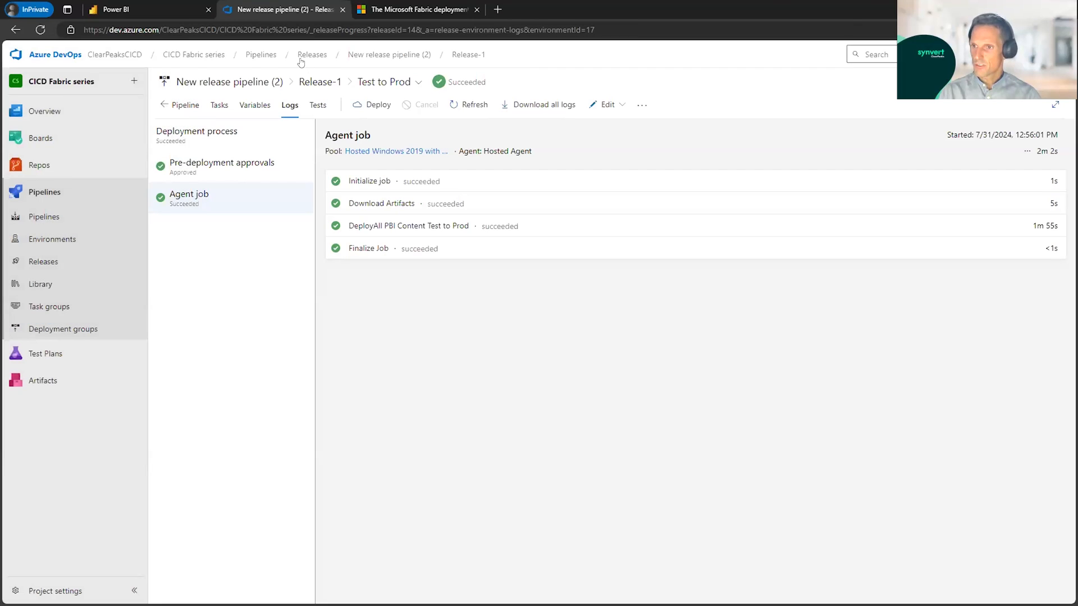
# Step: Switch to Power BI, reopen and refresh the CICD_Deployment pipeline, and check the latest Production entry in its deployment history
pyautogui.click(154, 13)
pyautogui.click(303, 219)
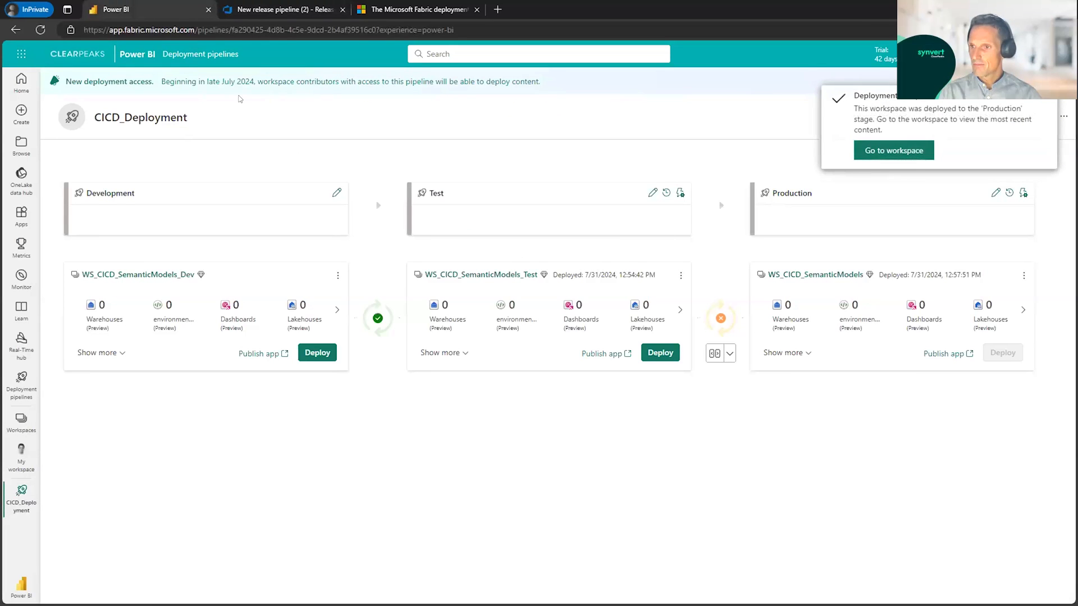
pyautogui.click(40, 30)
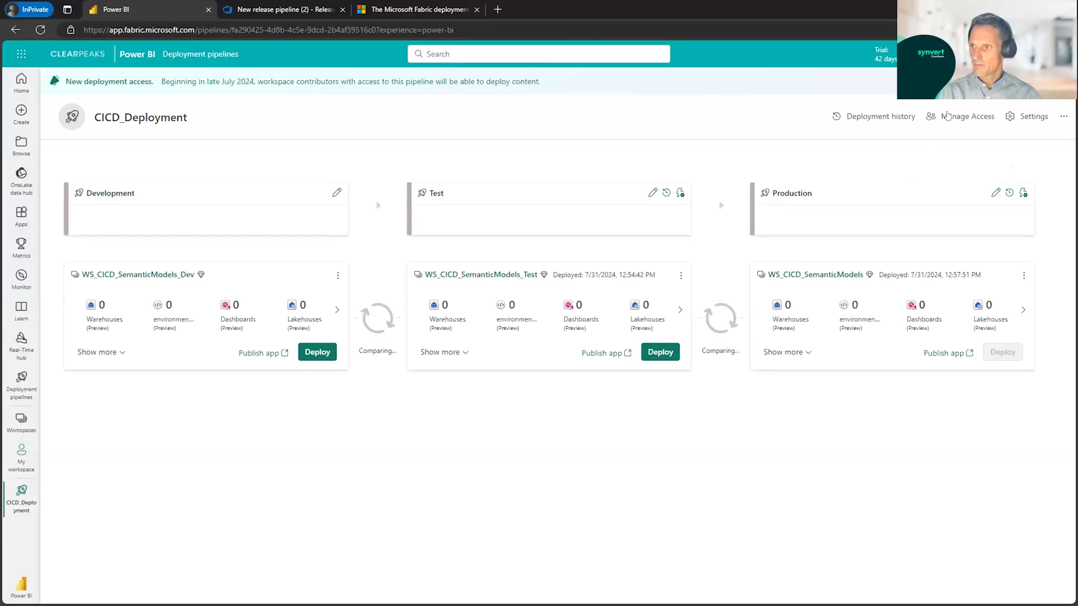
pyautogui.click(877, 116)
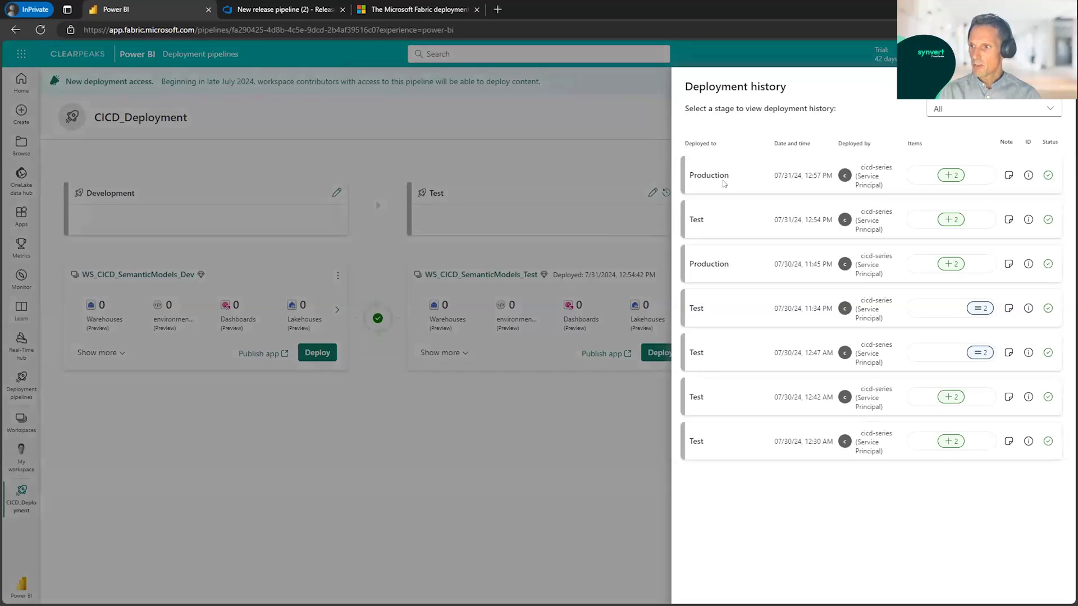
pyautogui.moveTo(687, 171); pyautogui.dragTo(730, 175)
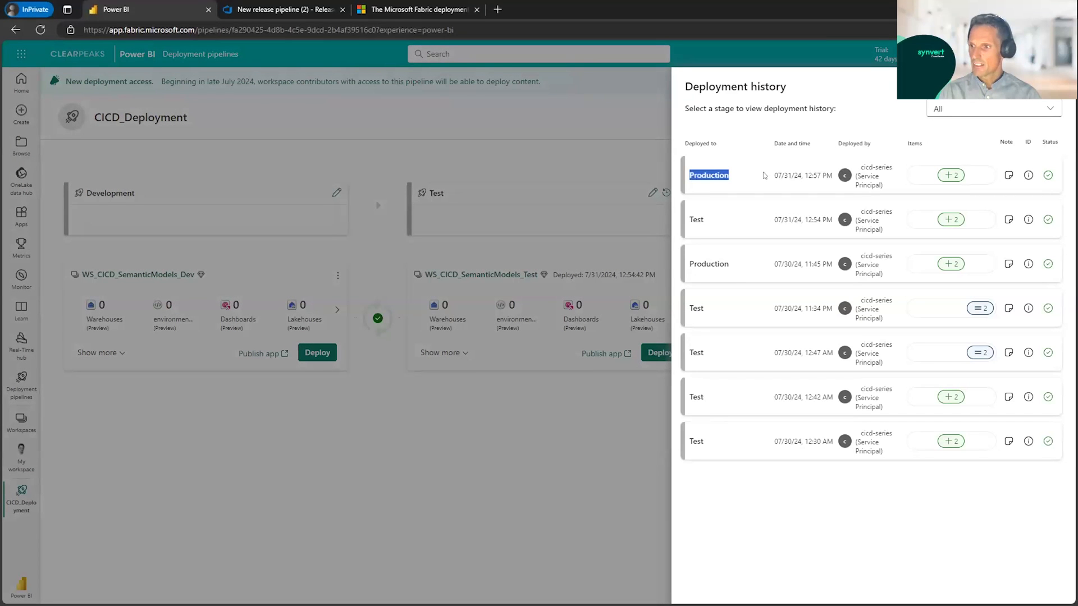
pyautogui.click(892, 185)
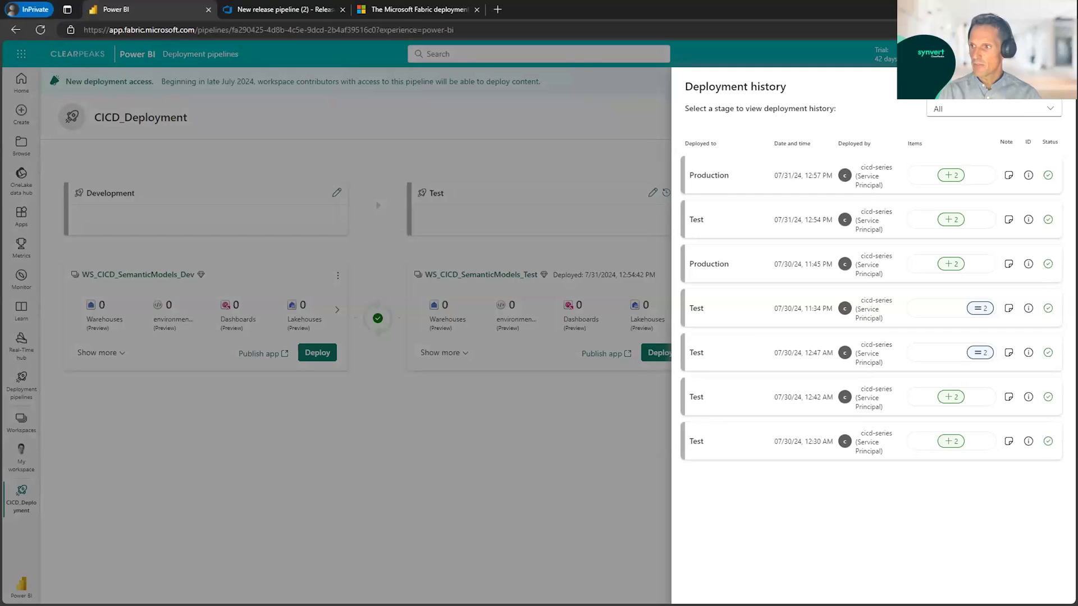
pyautogui.click(103, 349)
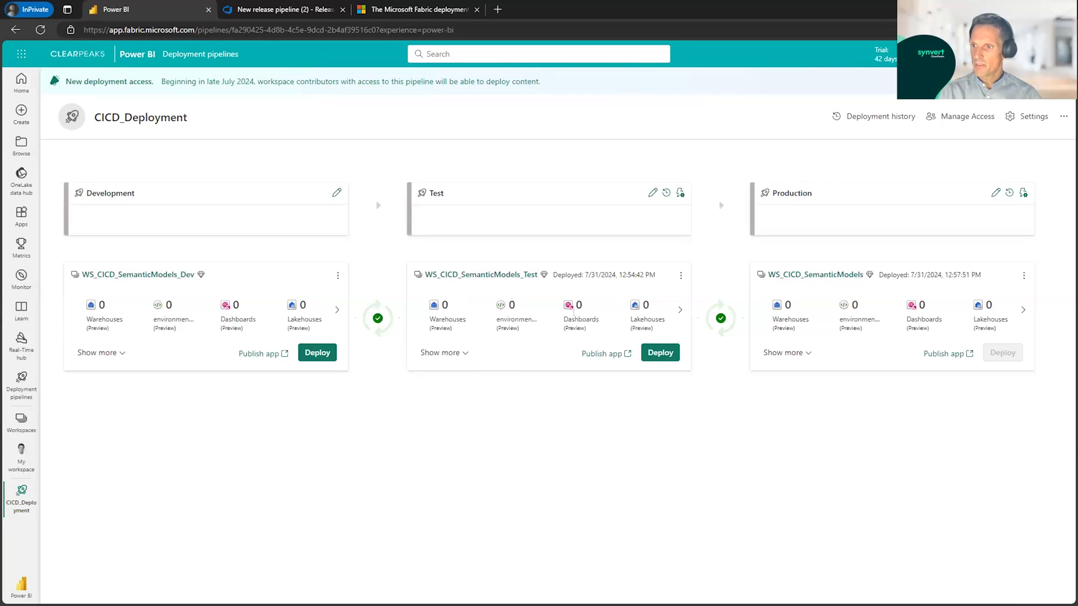
# Step: Open the WS_CICD_SemanticModels production workspace to check its deployed content
pyautogui.click(21, 421)
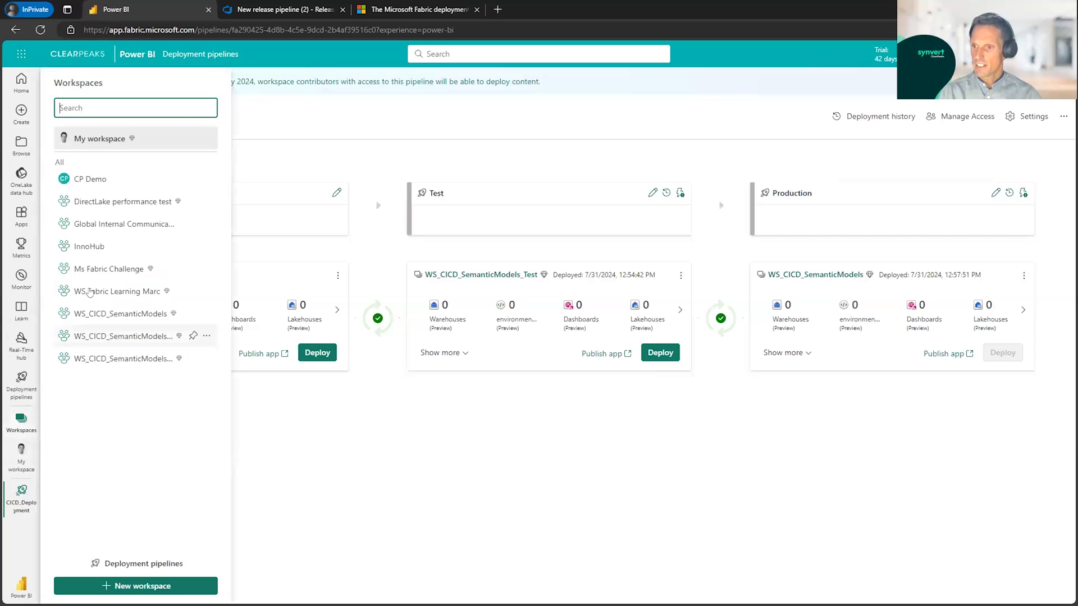
pyautogui.click(136, 315)
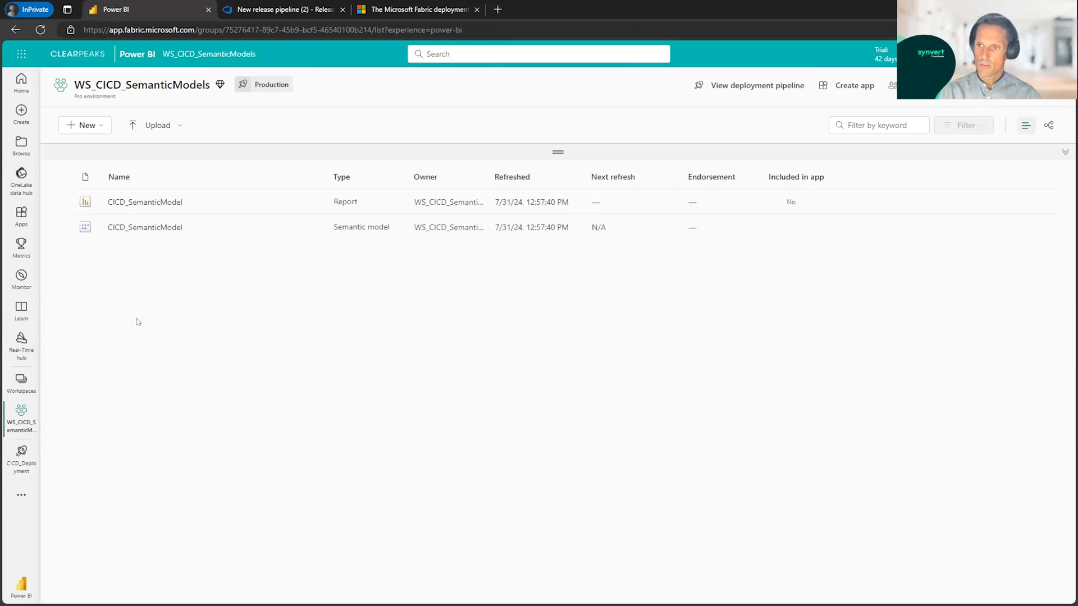